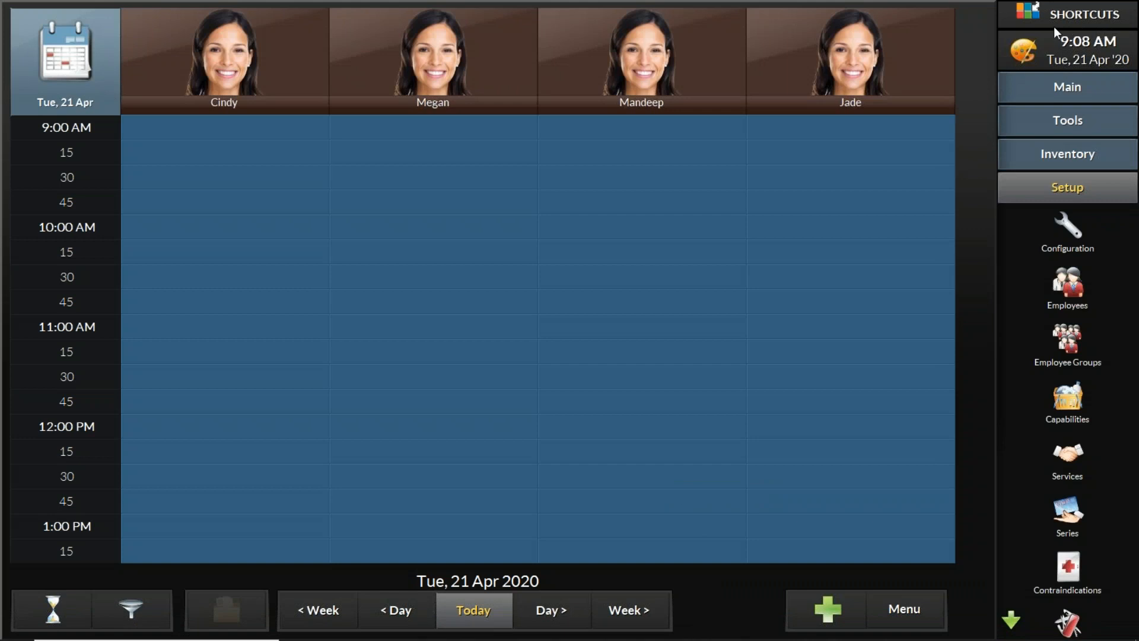
# Open the Marketing tool and compute the client list, dismissing the opted-out clients warning.
pyautogui.click(1089, 127)
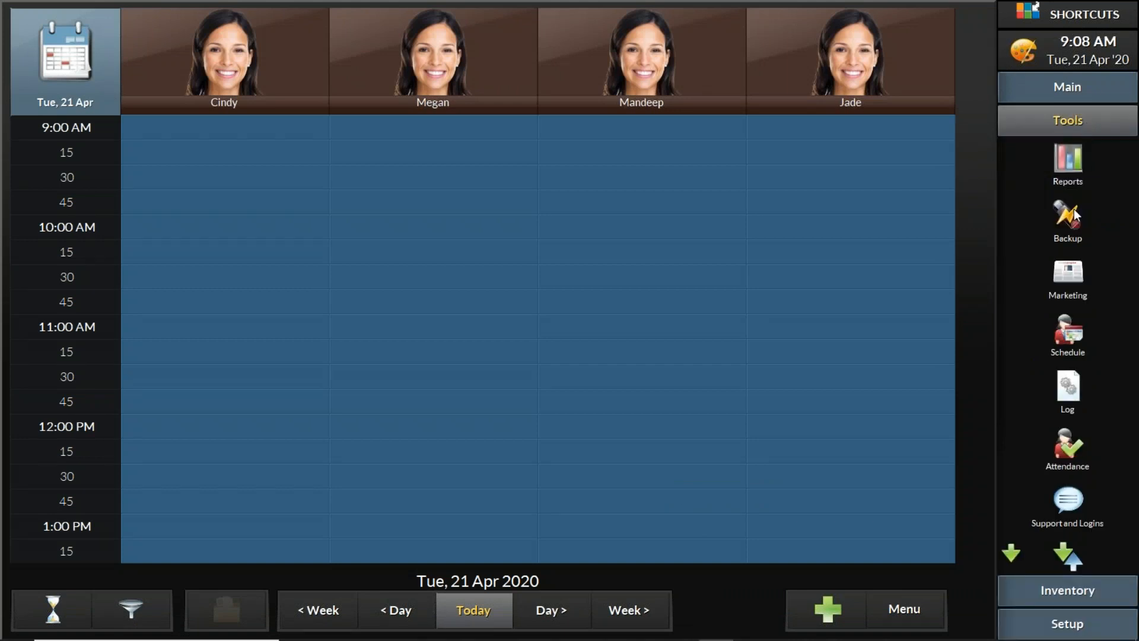
pyautogui.click(1069, 271)
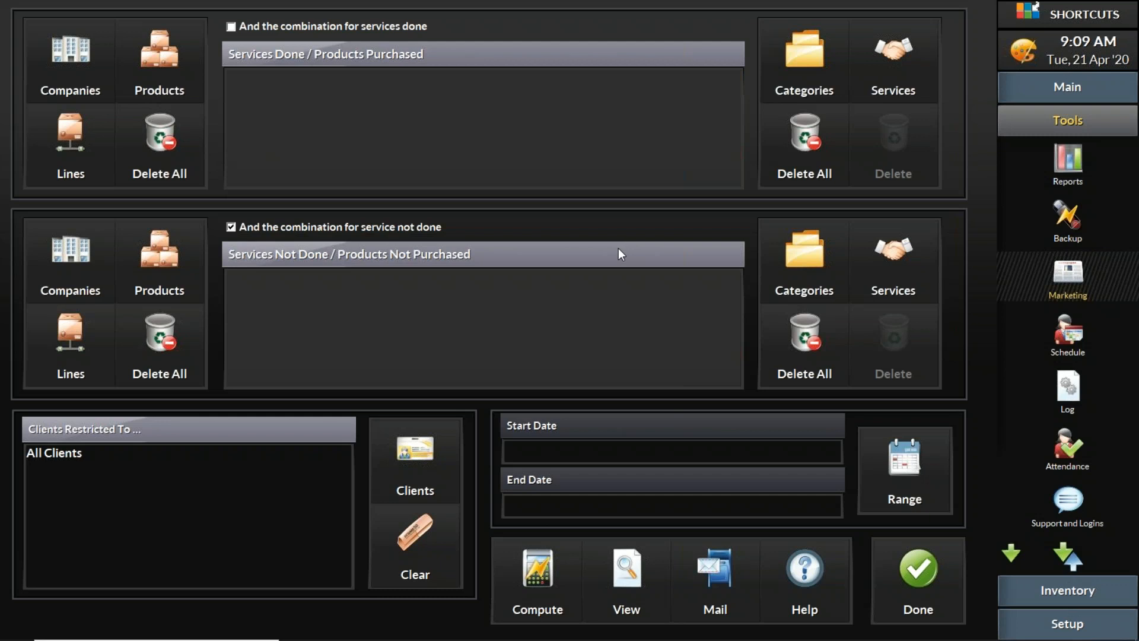
pyautogui.click(541, 567)
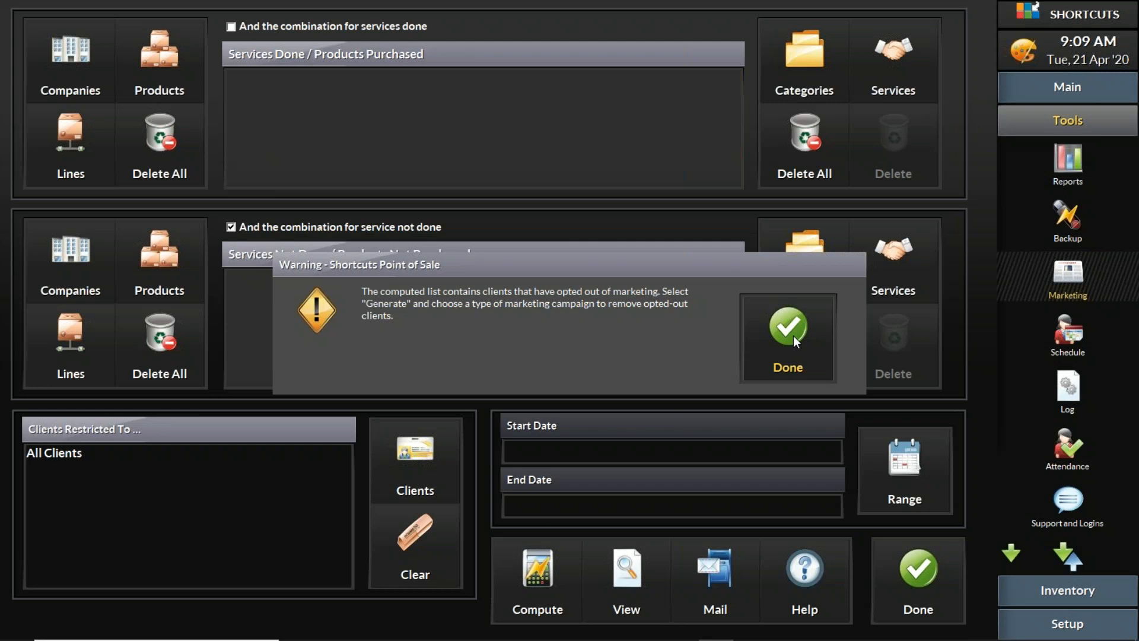
pyautogui.click(793, 336)
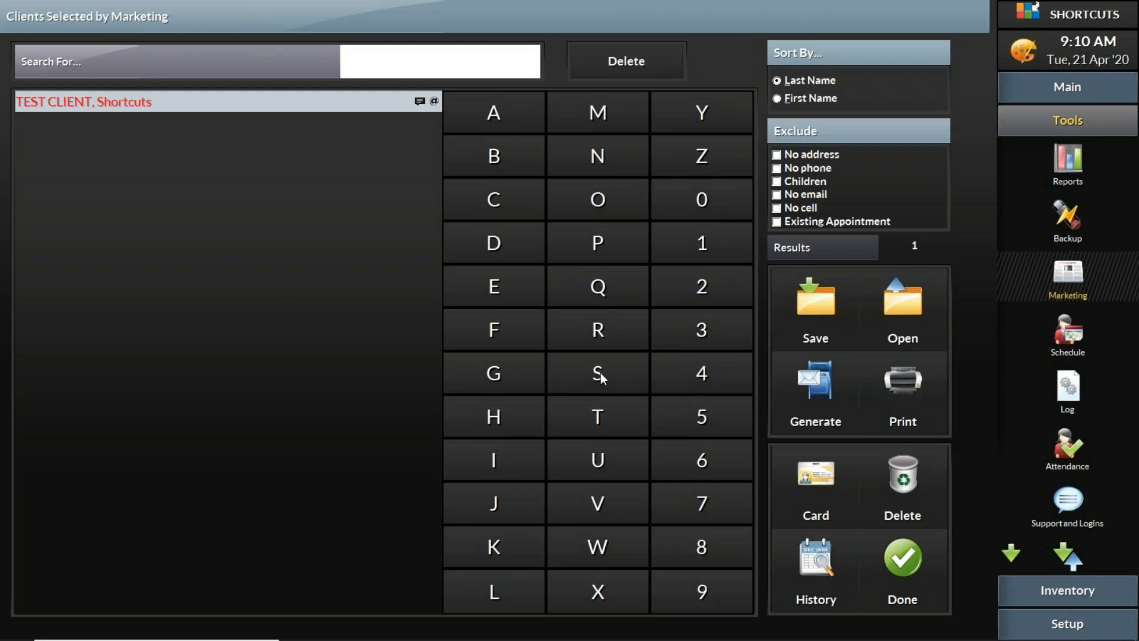
pyautogui.click(823, 308)
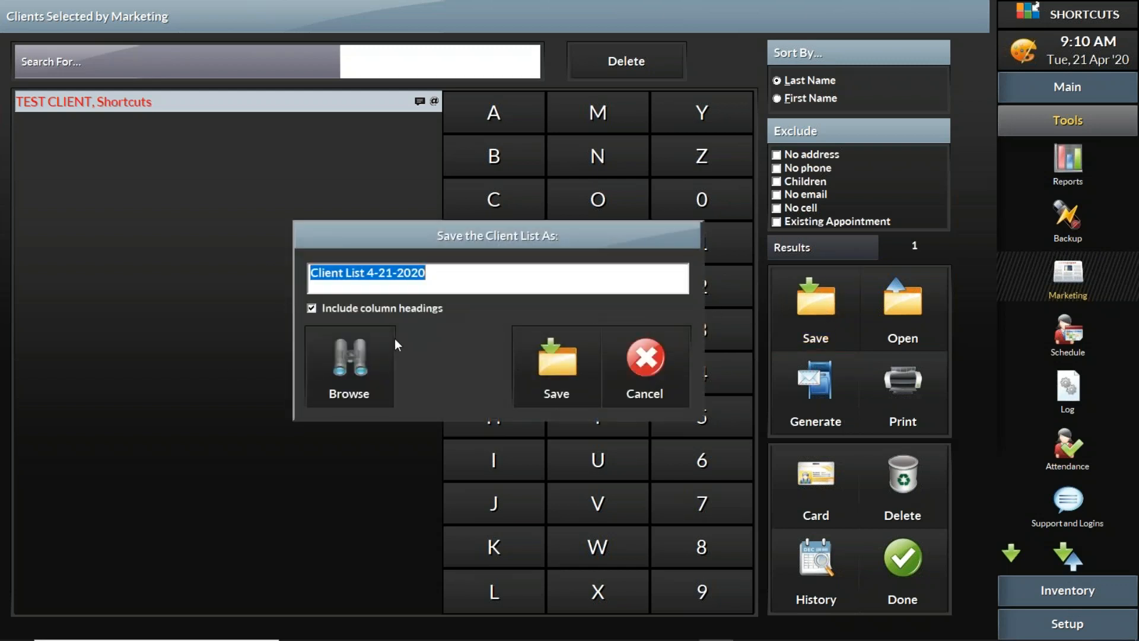
pyautogui.click(356, 365)
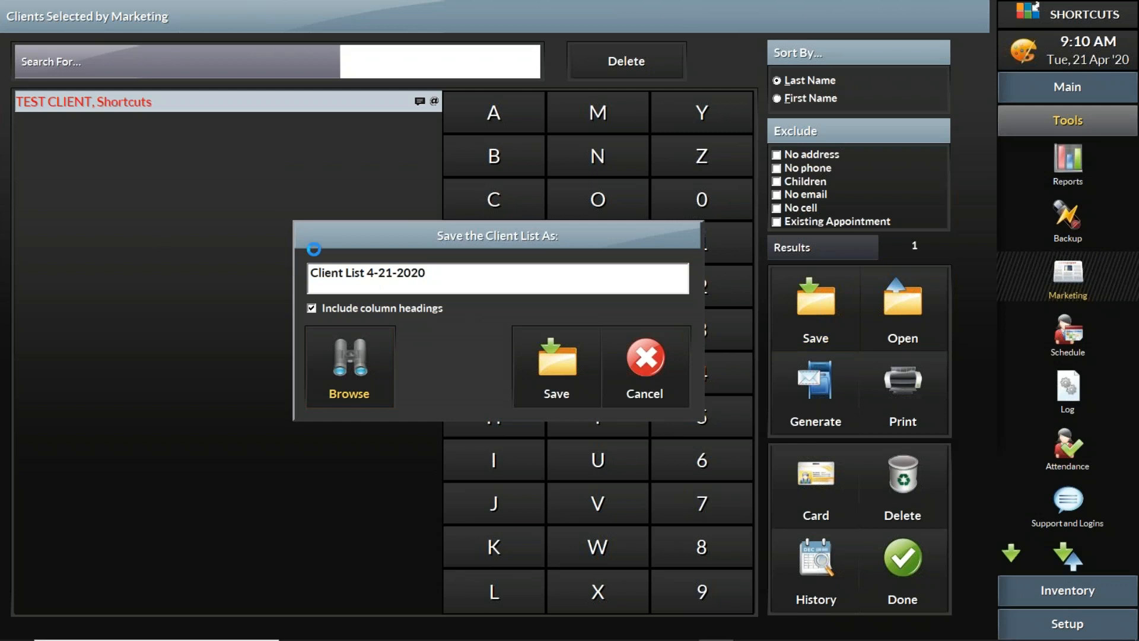
pyautogui.scroll(10, 574, 324)
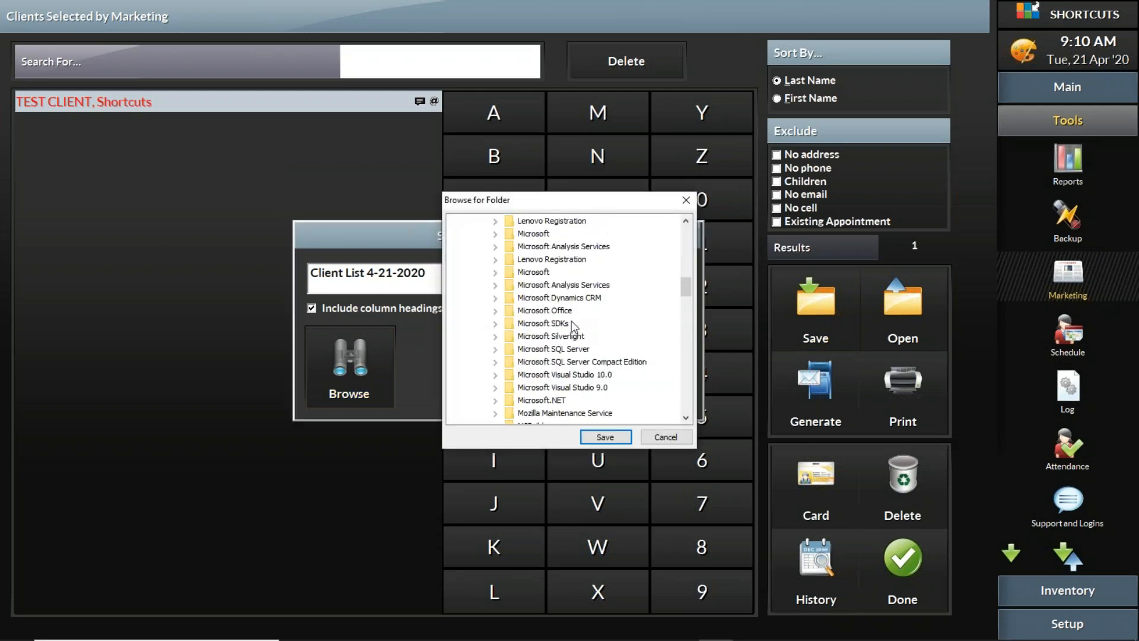
pyautogui.scroll(10, 579, 338)
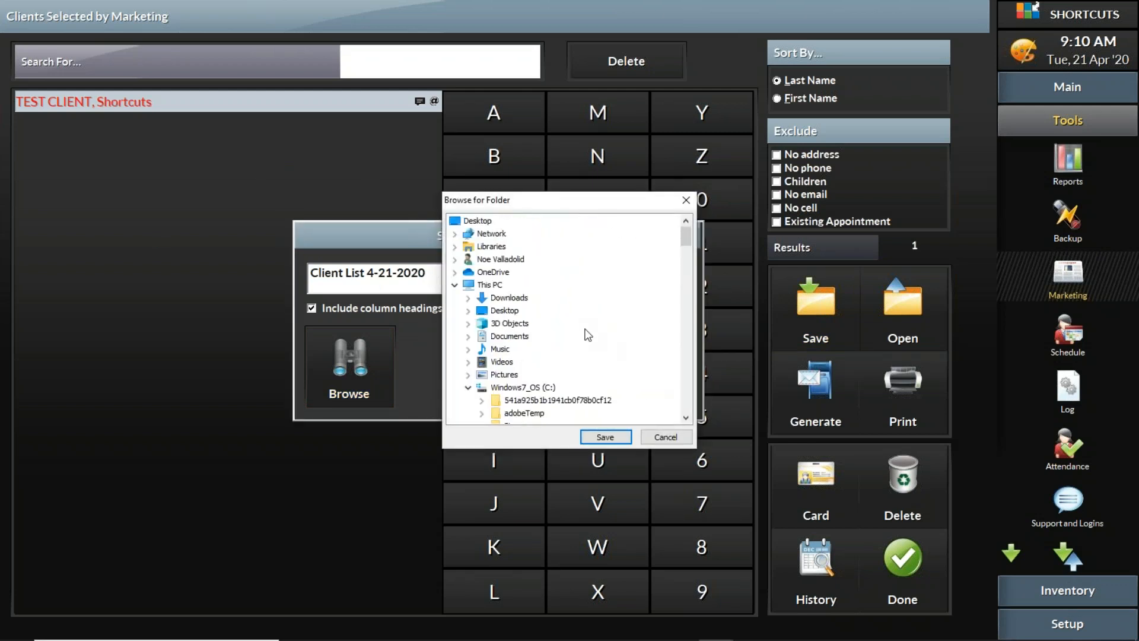
pyautogui.click(666, 437)
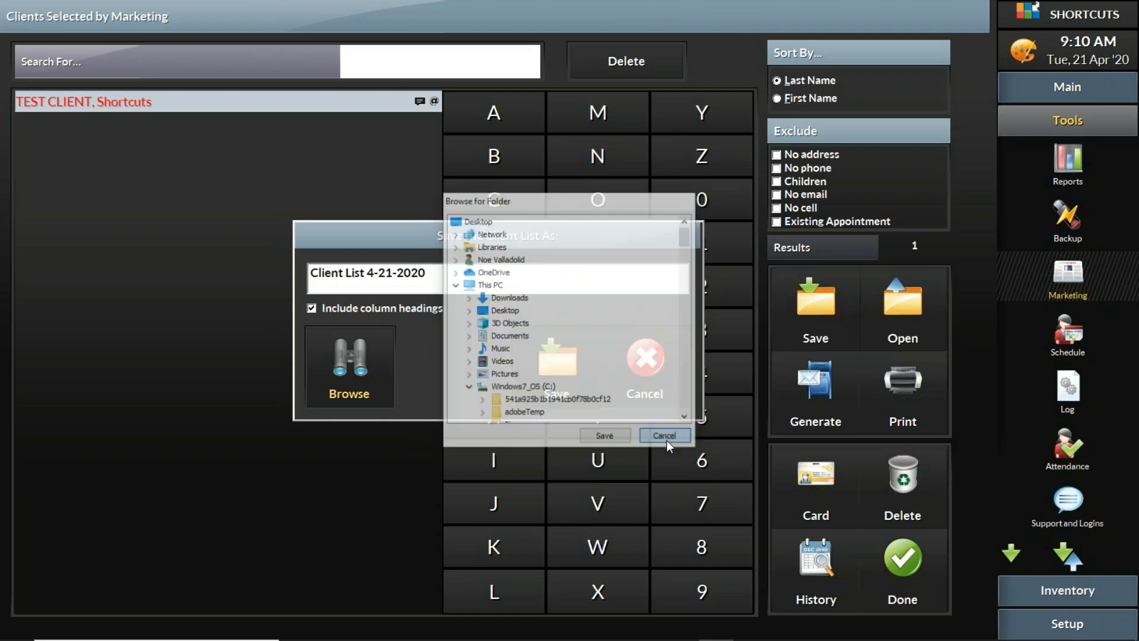
pyautogui.click(654, 374)
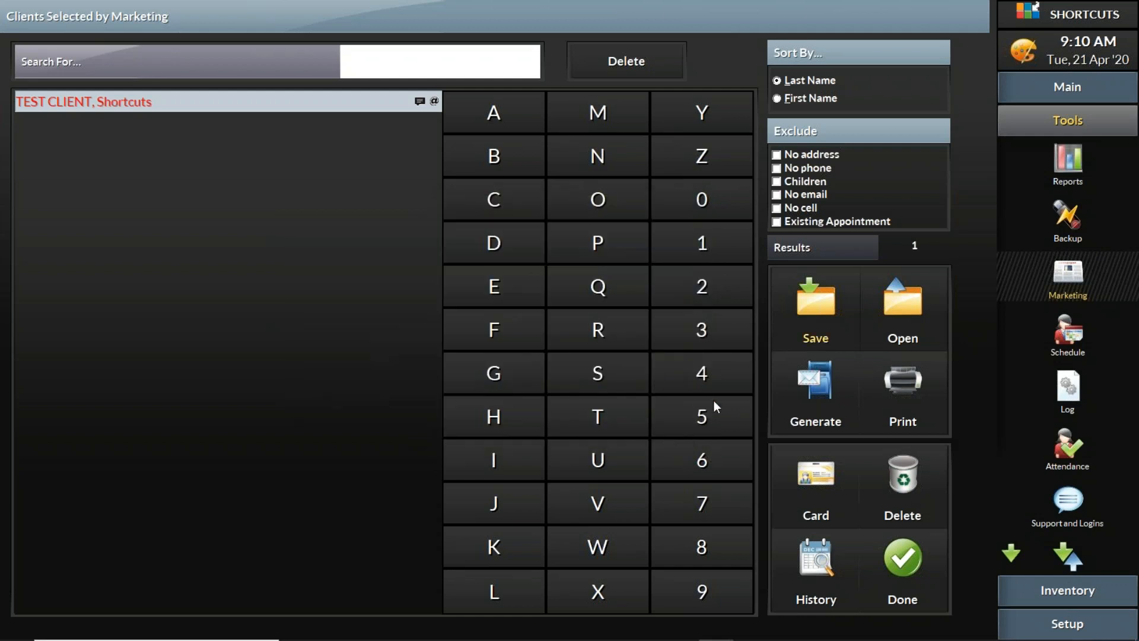
# Close the computed client list without saving it and exit the Marketing screen.
pyautogui.click(902, 560)
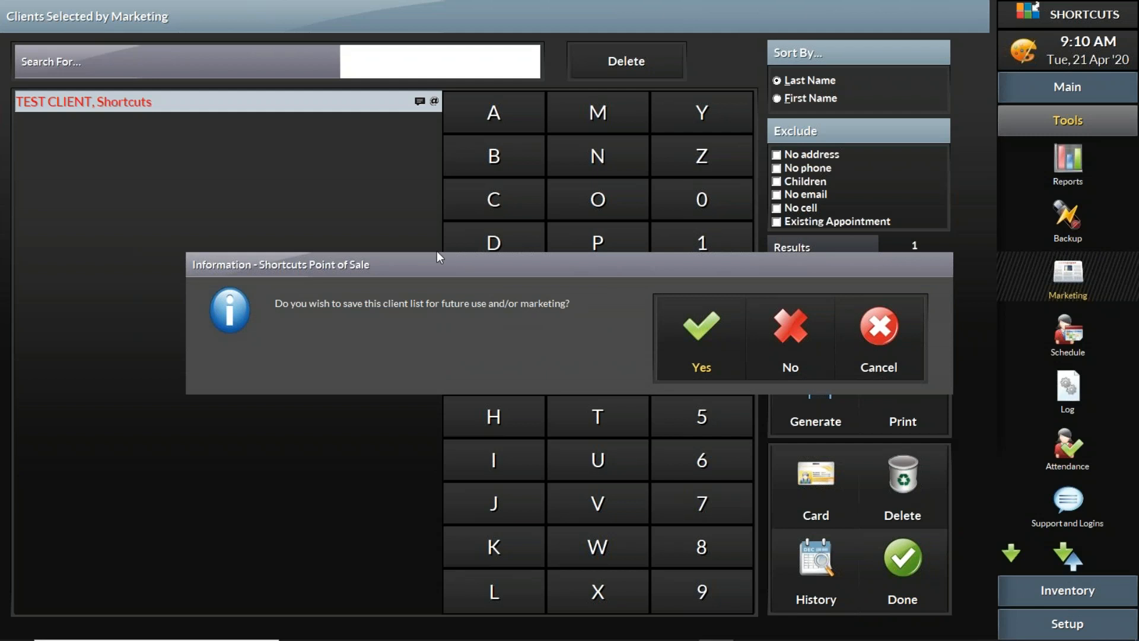
pyautogui.click(785, 331)
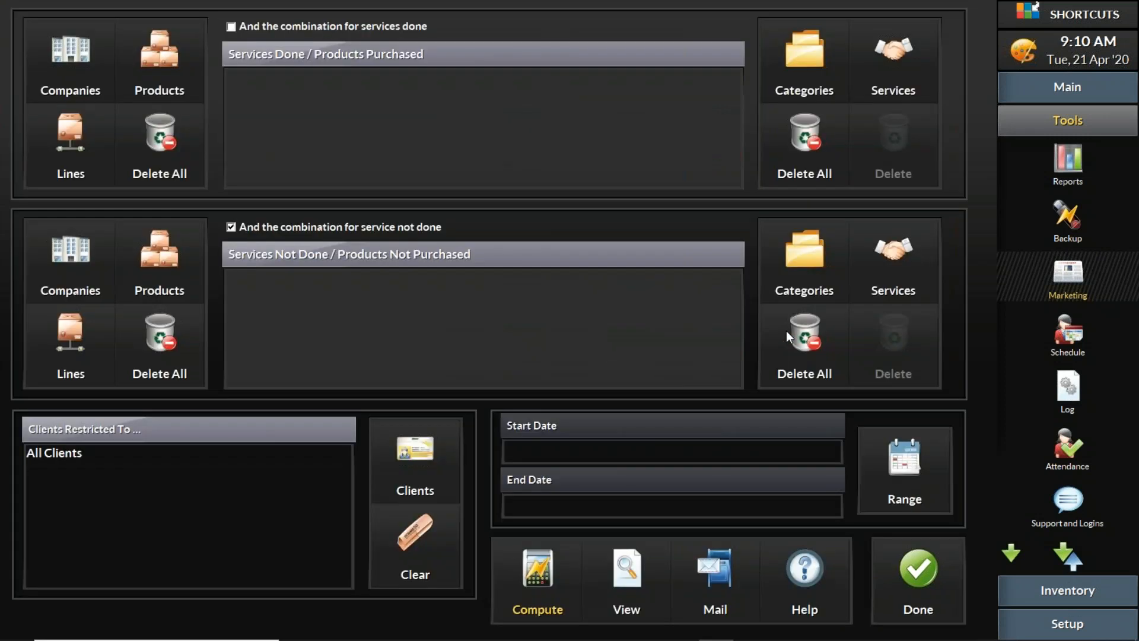
pyautogui.click(912, 587)
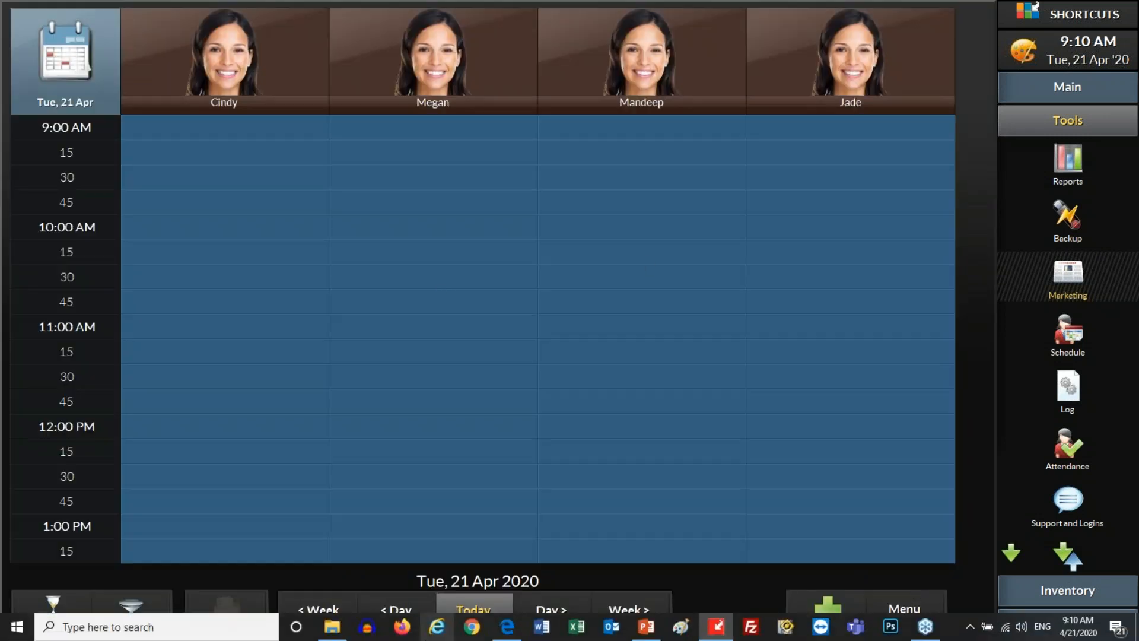
# Switch to the Shortcuts Advanced Marketing web site and open Import members from the Admin page.
pyautogui.click(513, 631)
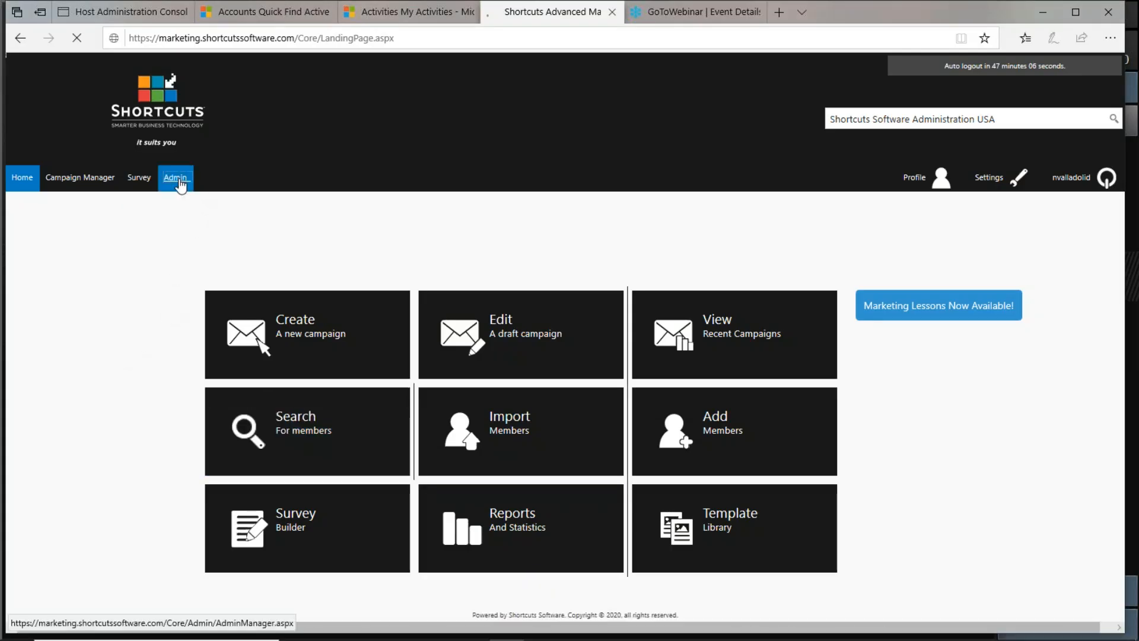
pyautogui.click(178, 183)
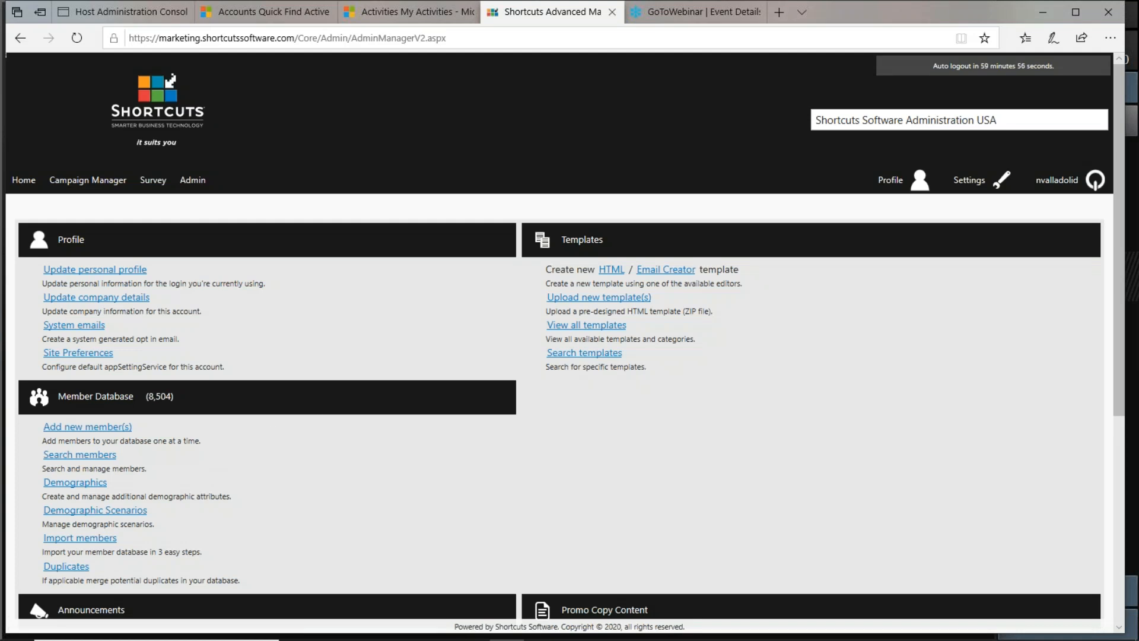
pyautogui.moveTo(133, 546); pyautogui.dragTo(38, 537)
pyautogui.click(59, 540)
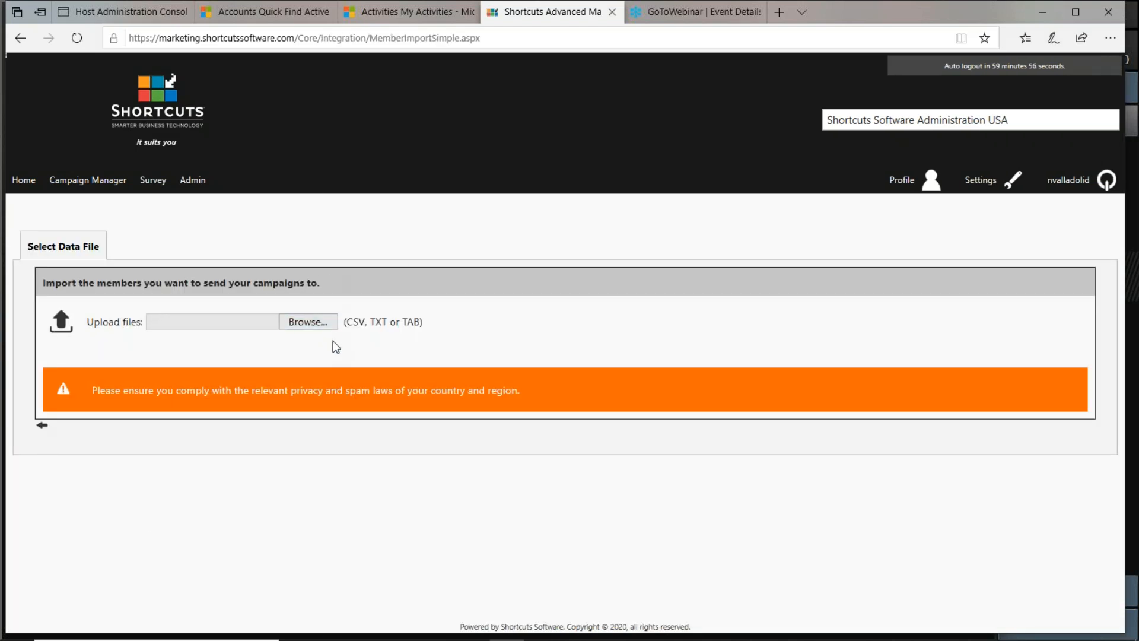
# Select Client List 4-20-2020.txt from the Desktop as the file to upload.
pyautogui.click(326, 325)
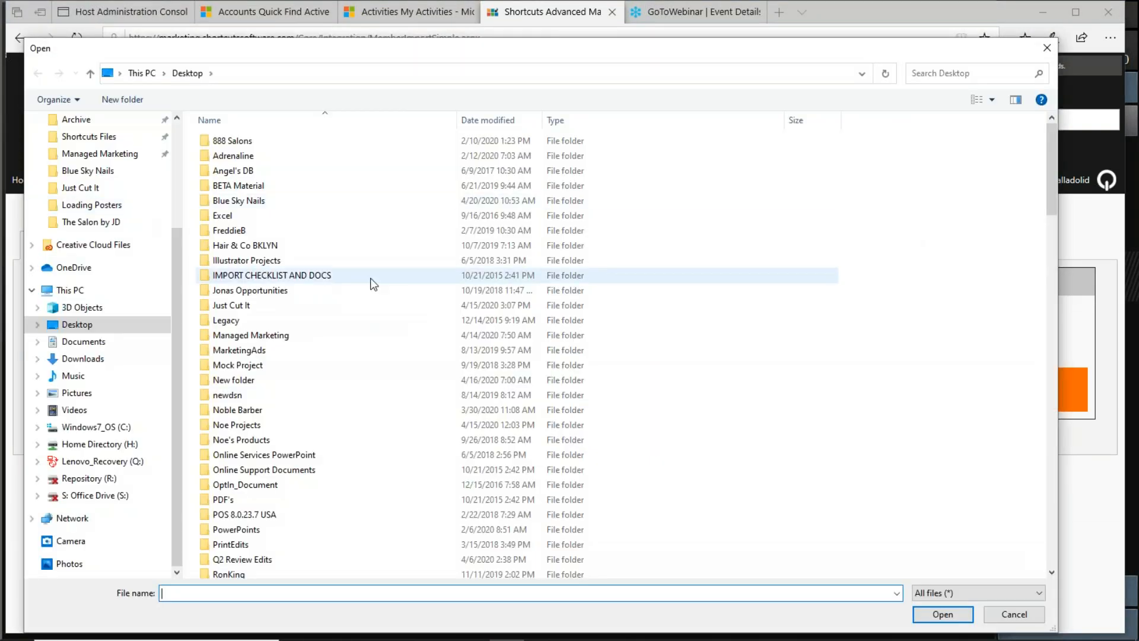
pyautogui.scroll(-1, 465, 317)
pyautogui.scroll(-15, 465, 318)
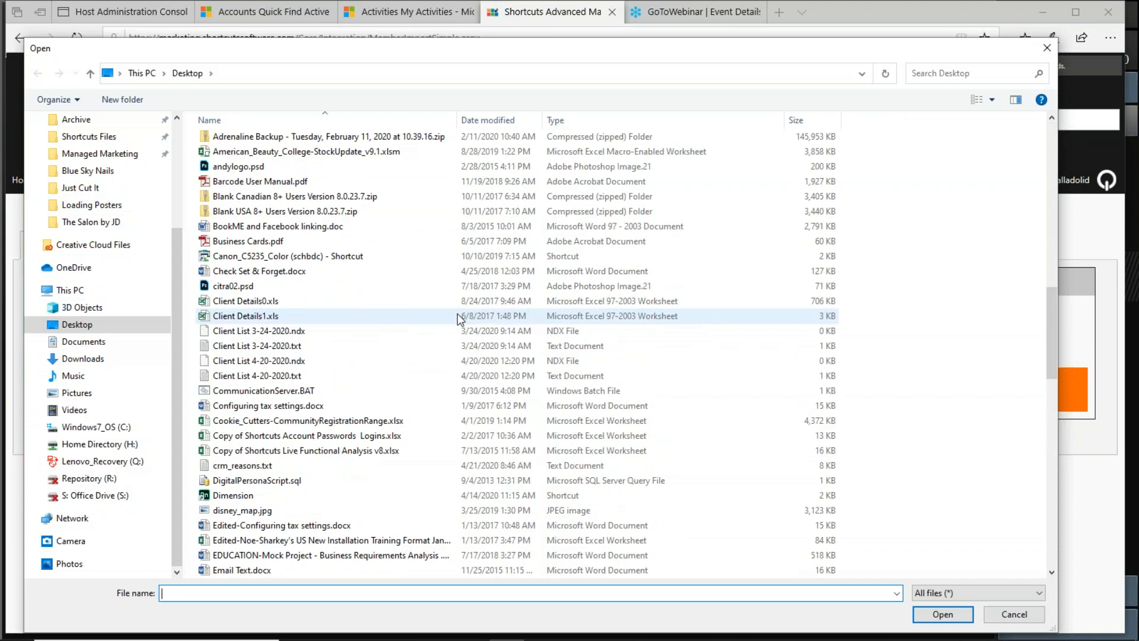
pyautogui.click(284, 380)
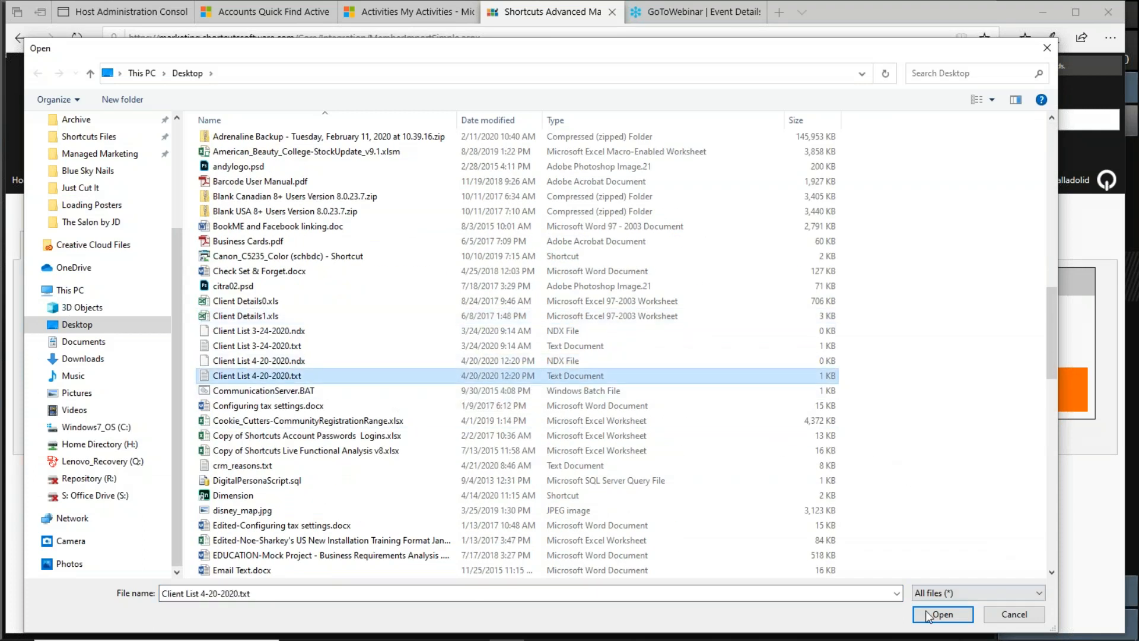
pyautogui.click(937, 616)
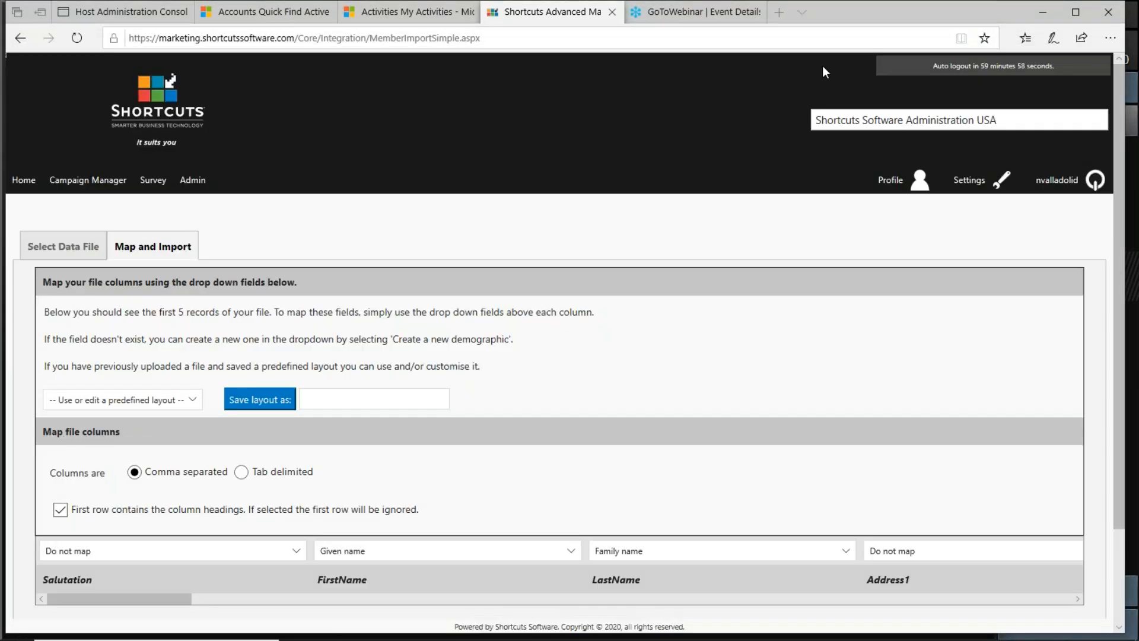
# Review the available mapping fields for the Salutation column.
pyautogui.scroll(-2, 427, 284)
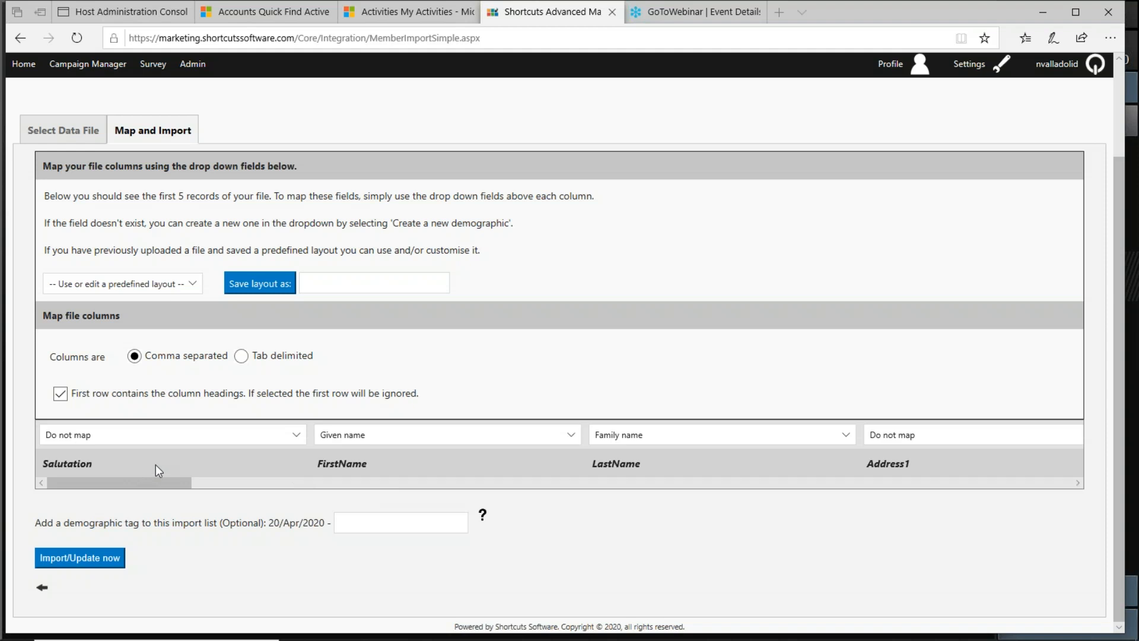
pyautogui.click(225, 435)
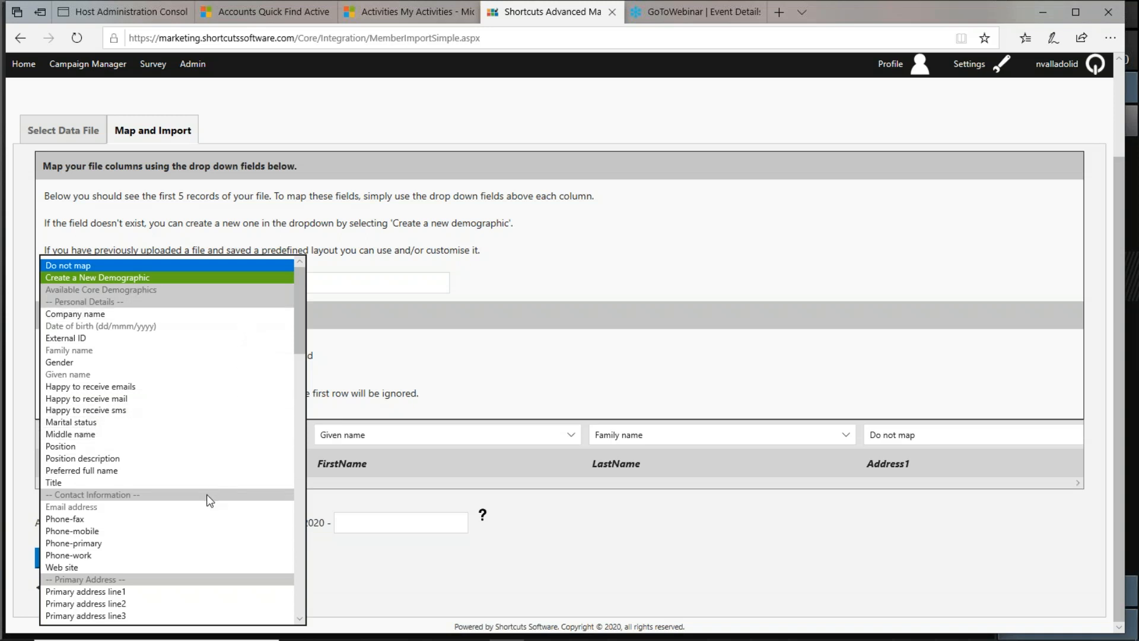
pyautogui.scroll(-8, 205, 546)
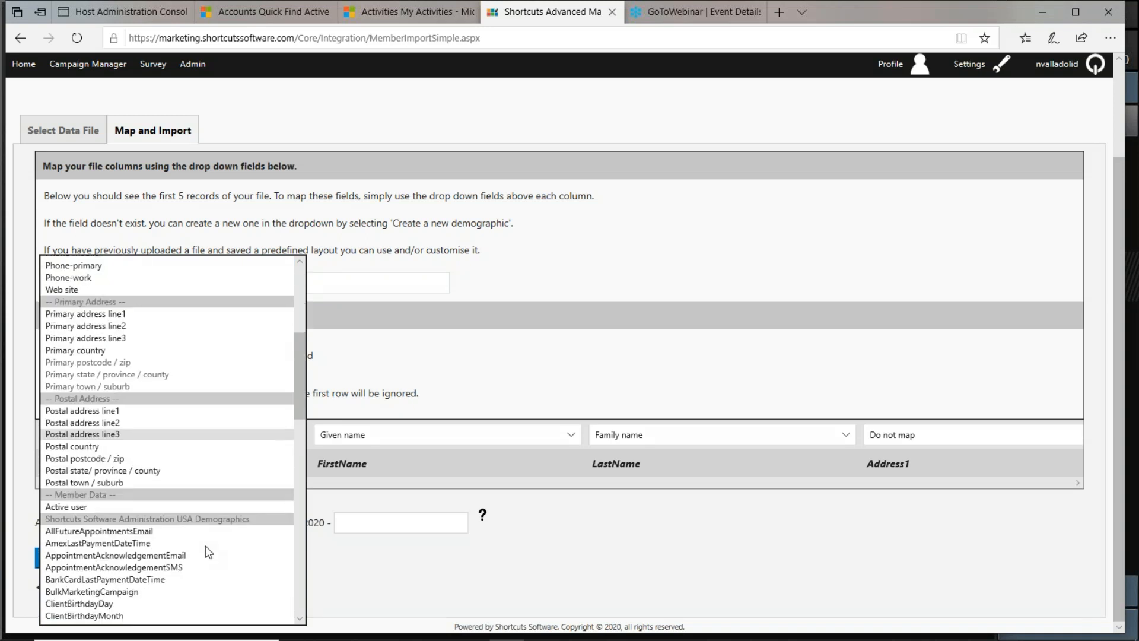
pyautogui.scroll(-6, 205, 546)
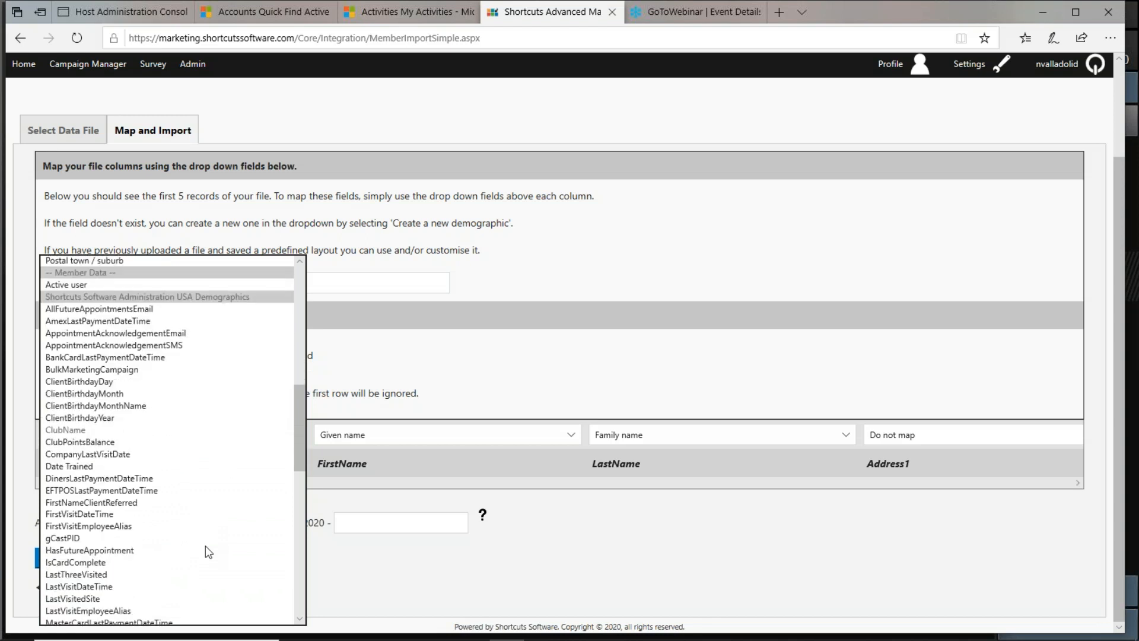
pyautogui.scroll(-8, 205, 546)
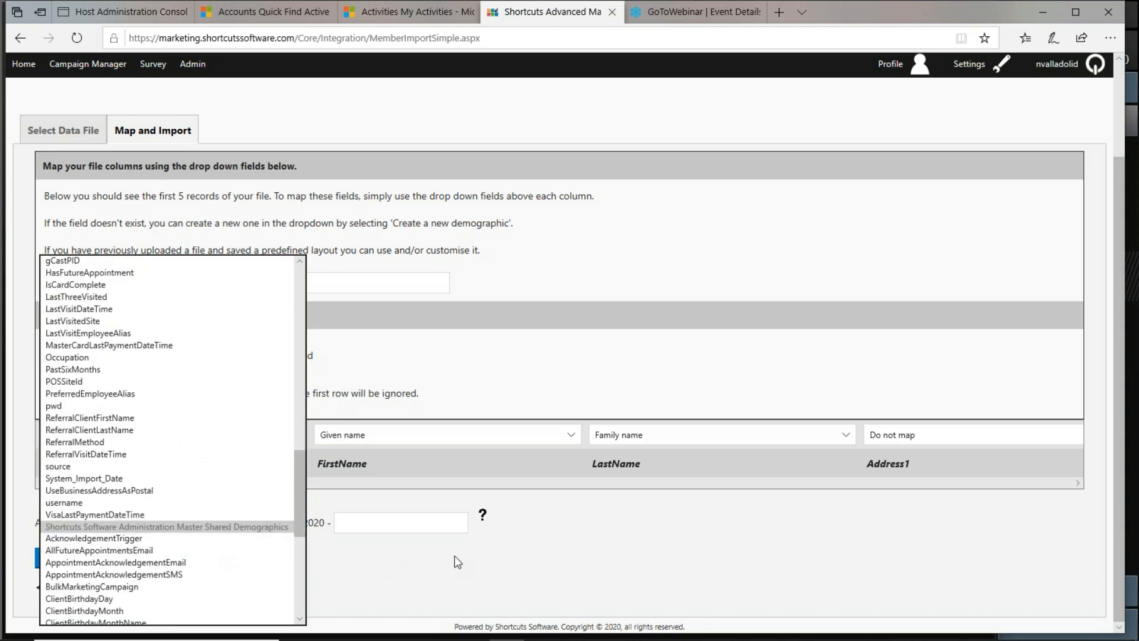
pyautogui.click(593, 348)
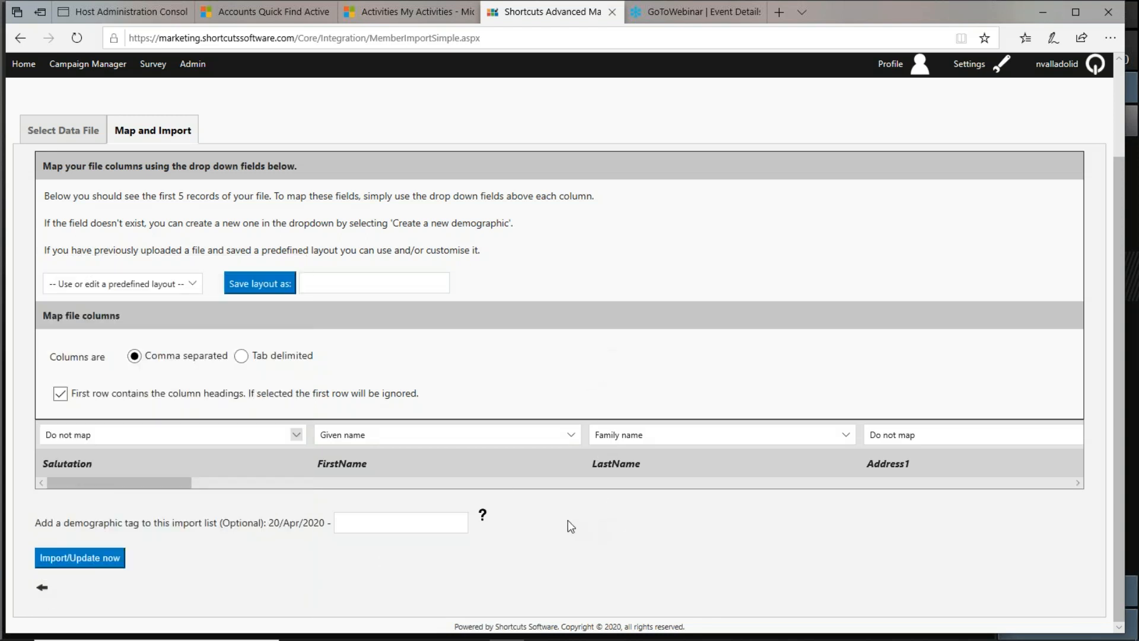
# Scroll across the file columns and review the field options for the BirthdayString column.
pyautogui.moveTo(173, 483); pyautogui.dragTo(281, 491)
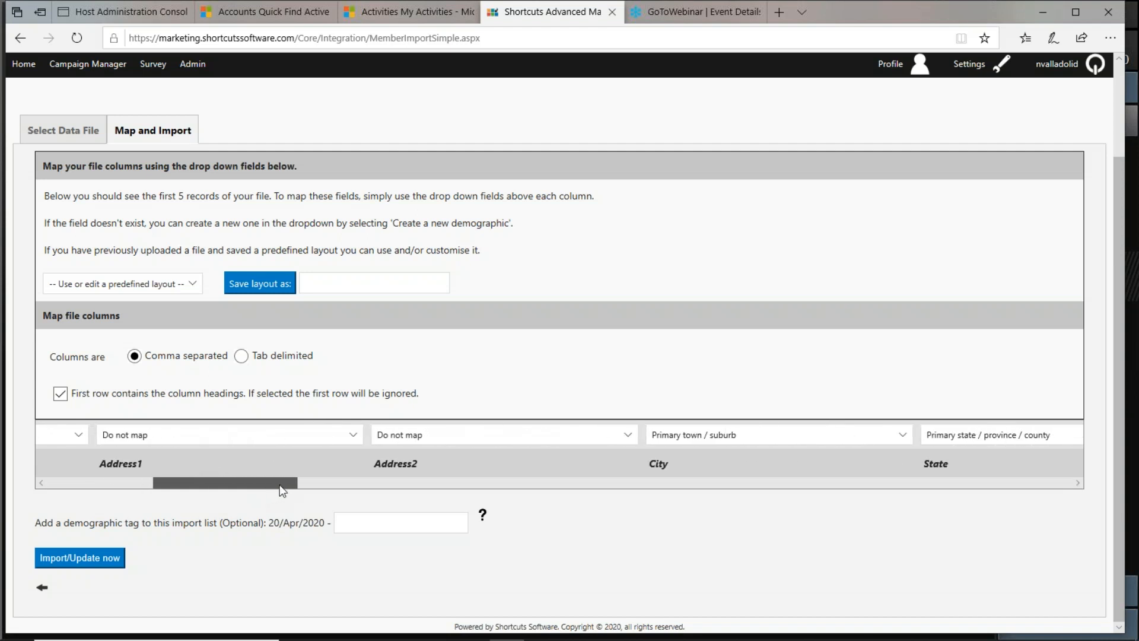
pyautogui.moveTo(283, 490); pyautogui.dragTo(454, 472)
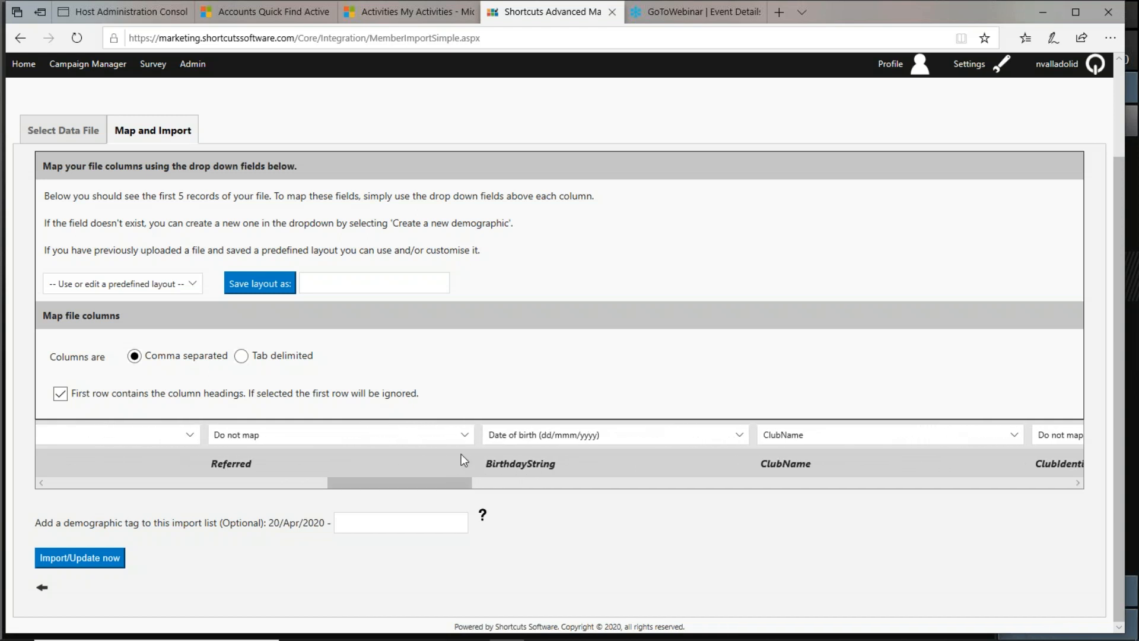
pyautogui.click(461, 437)
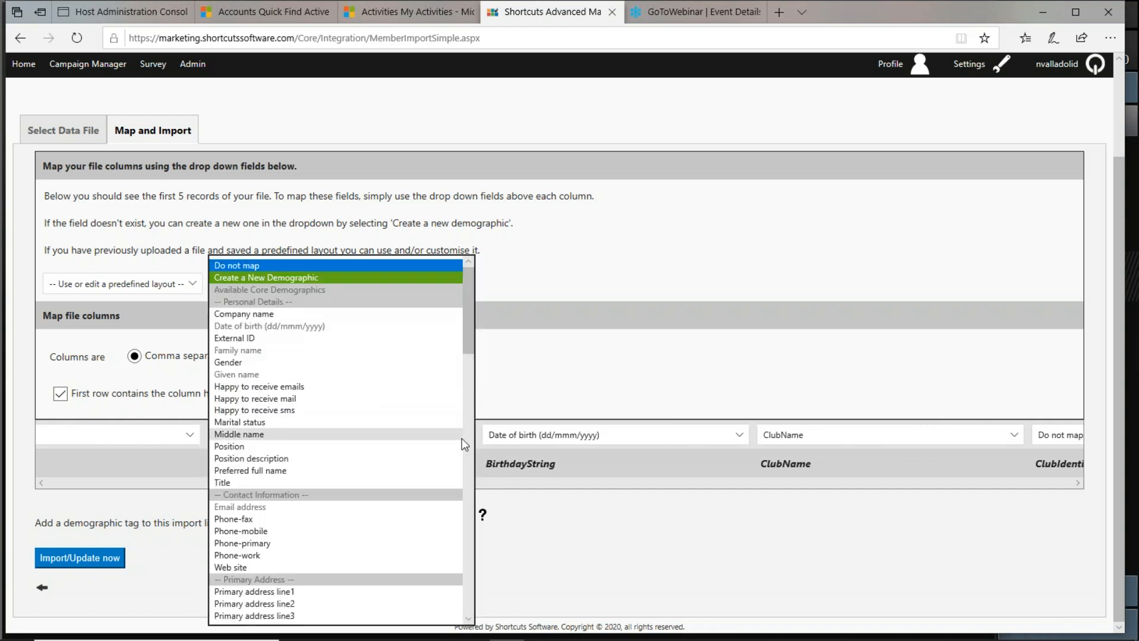
pyautogui.scroll(-5, 451, 564)
pyautogui.scroll(-10, 427, 591)
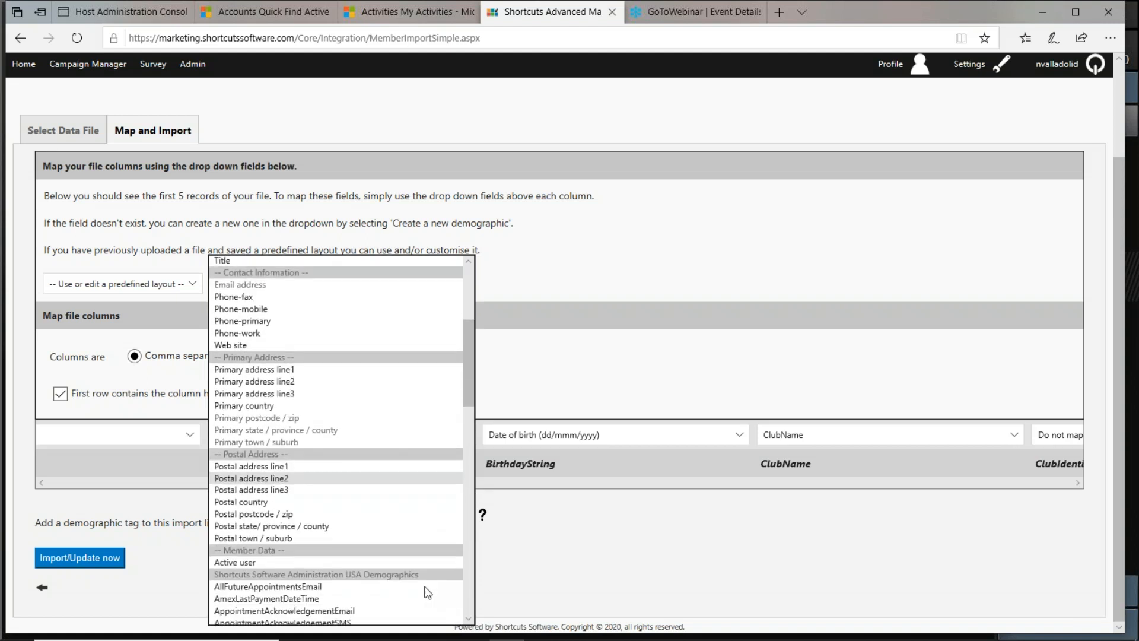
pyautogui.scroll(-2, 427, 591)
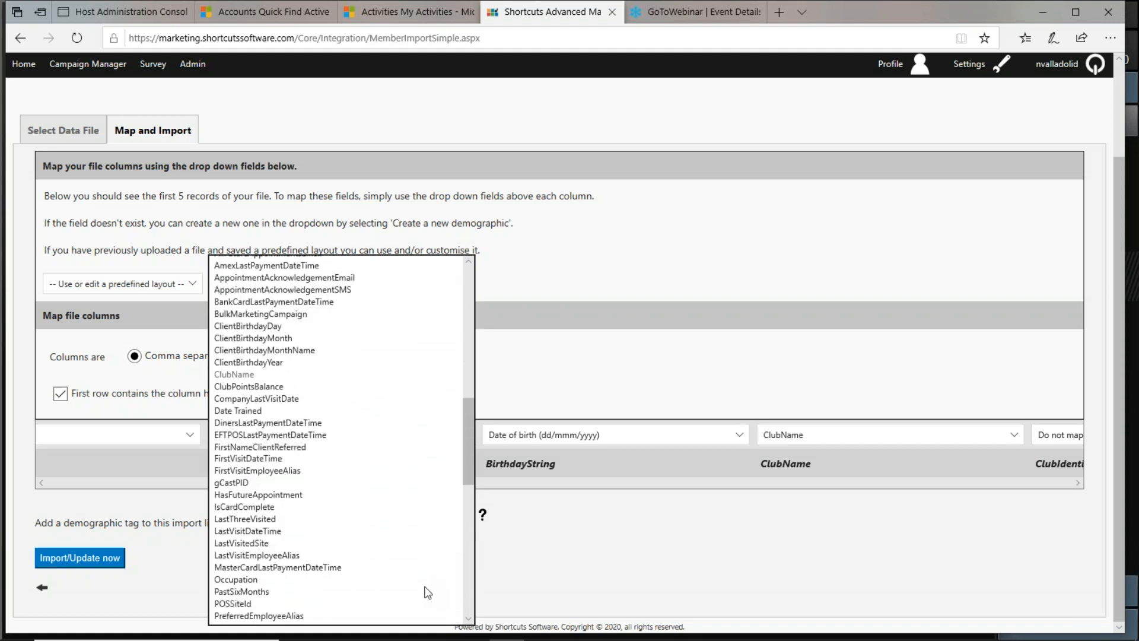
pyautogui.scroll(-4, 427, 591)
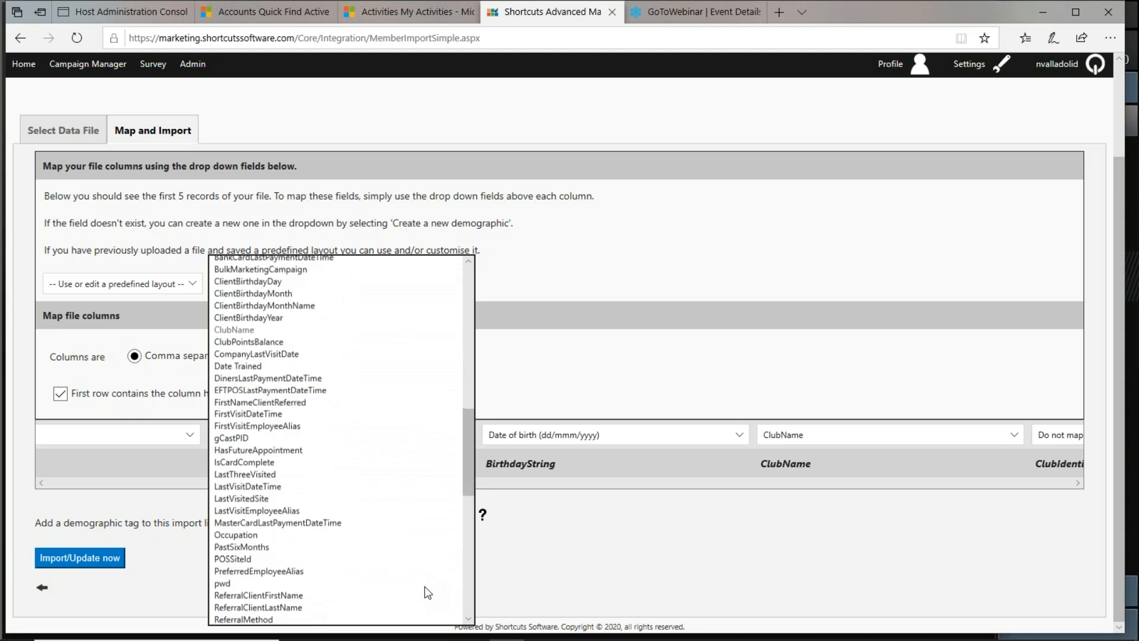
pyautogui.click(598, 546)
# Scroll to the Address2, City, State and Zip columns and review their mappings and the layout-name field.
pyautogui.moveTo(426, 478); pyautogui.dragTo(59, 483)
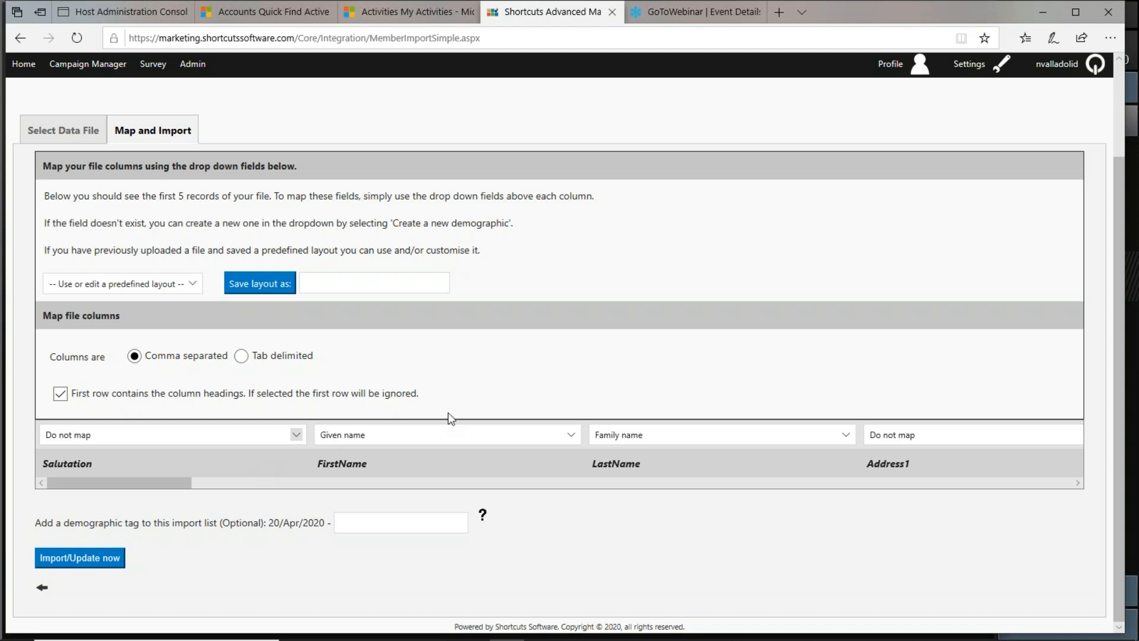
pyautogui.moveTo(159, 480); pyautogui.dragTo(297, 489)
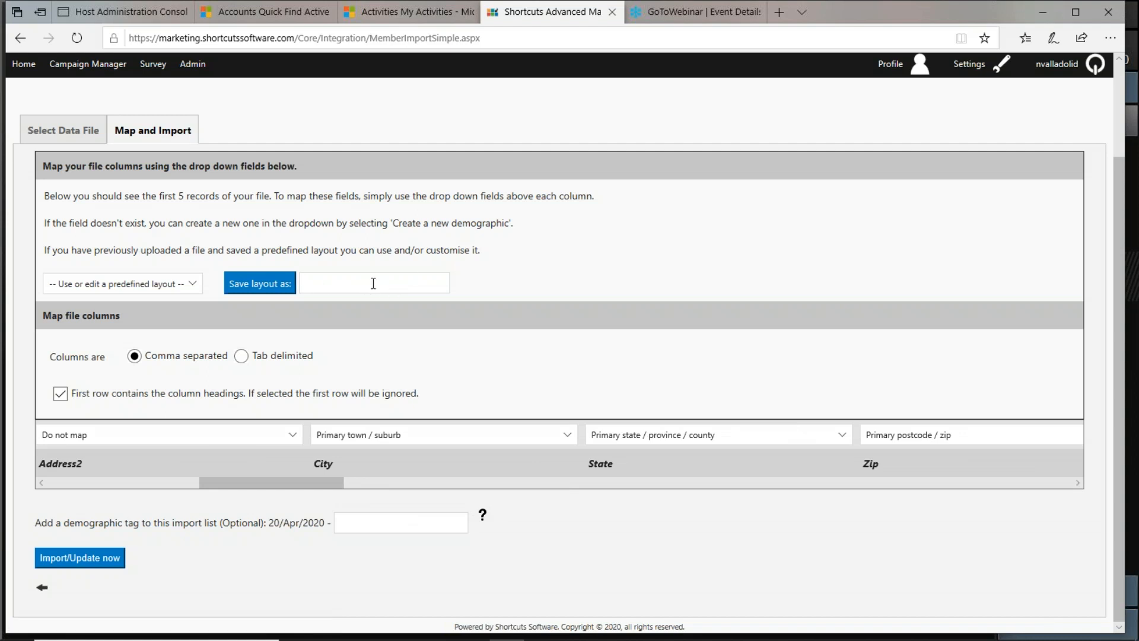
pyautogui.click(312, 283)
pyautogui.moveTo(368, 637)
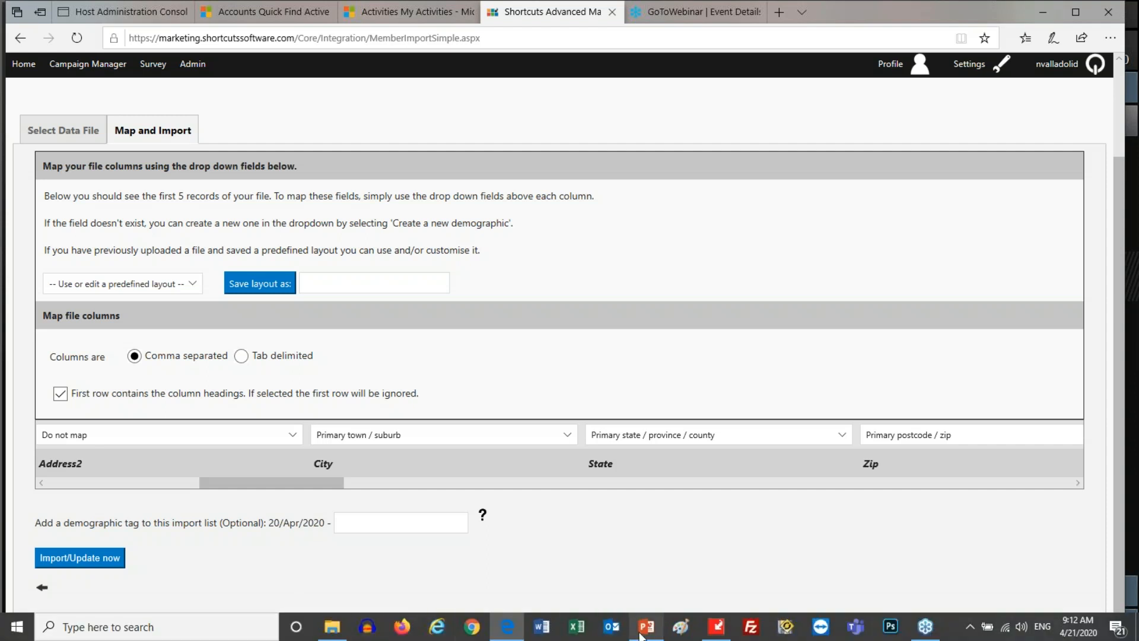
# Switch to PowerPoint and start the slide show from the LIVE DEMO slide.
pyautogui.moveTo(655, 634)
pyautogui.click(651, 593)
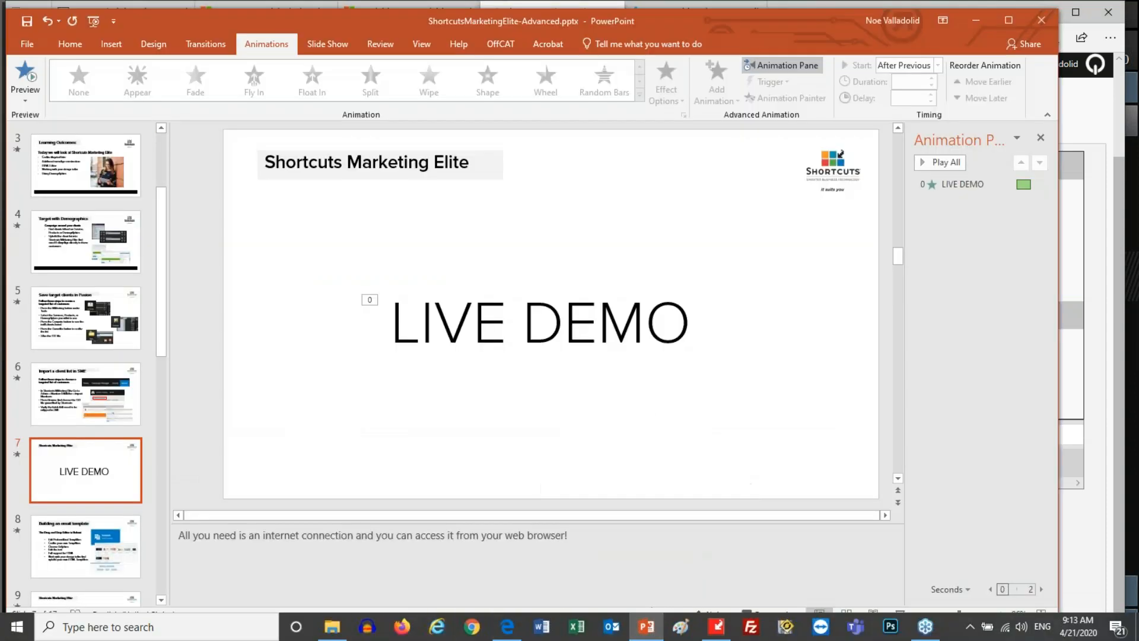
pyautogui.click(899, 613)
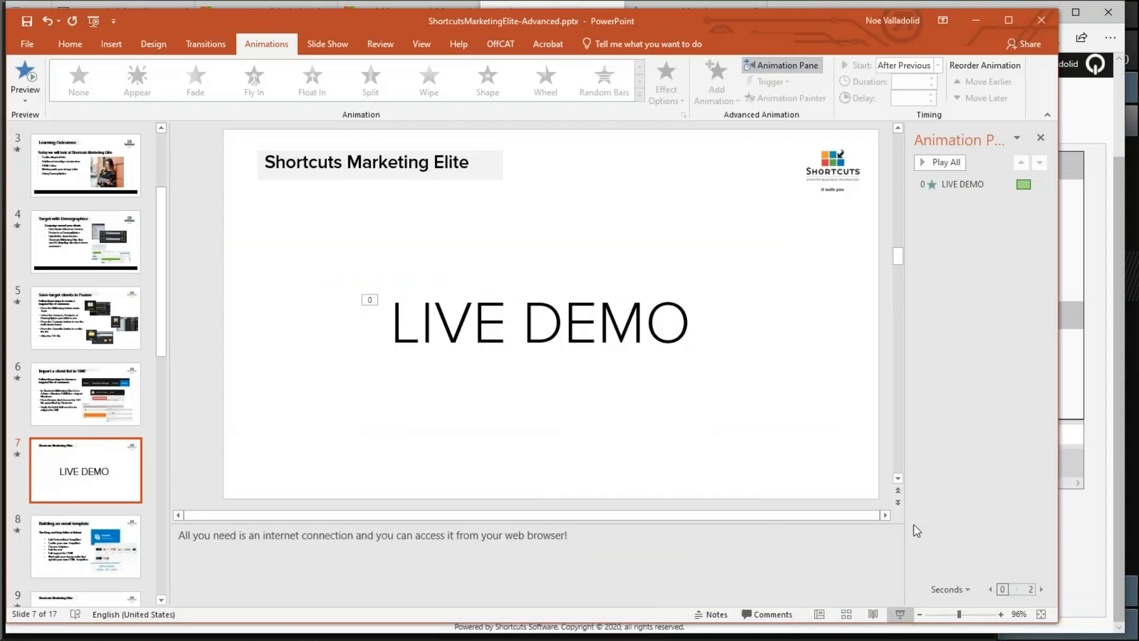
pyautogui.click(463, 224)
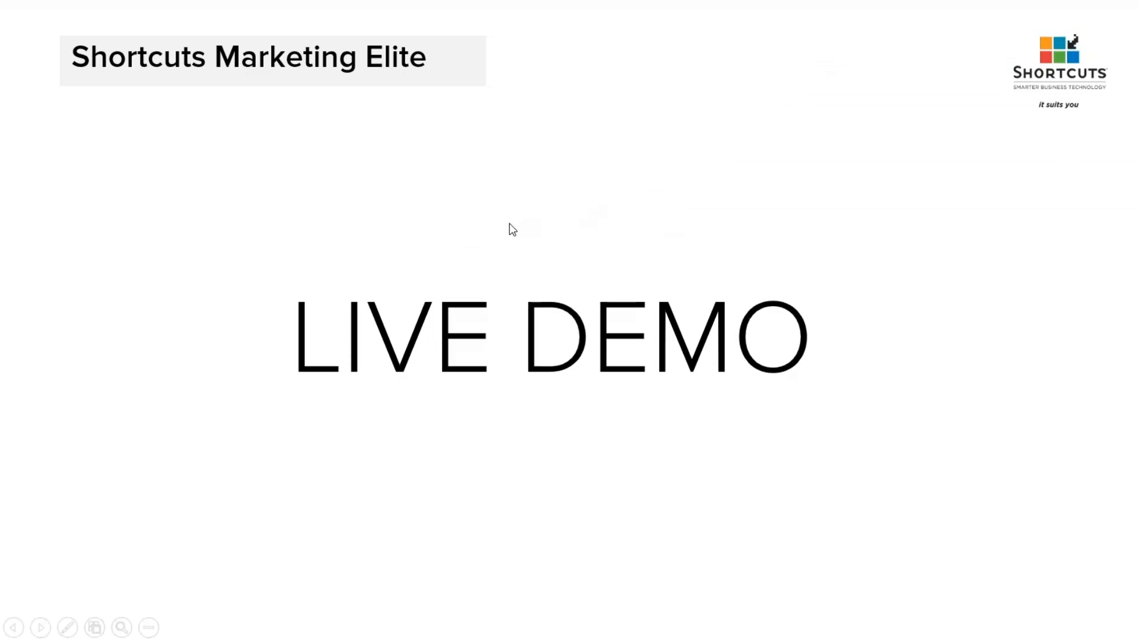
# Advance the slide show to the Building an email template slide and reveal its first two bullet points.
pyautogui.click(439, 314)
pyautogui.click(439, 314)
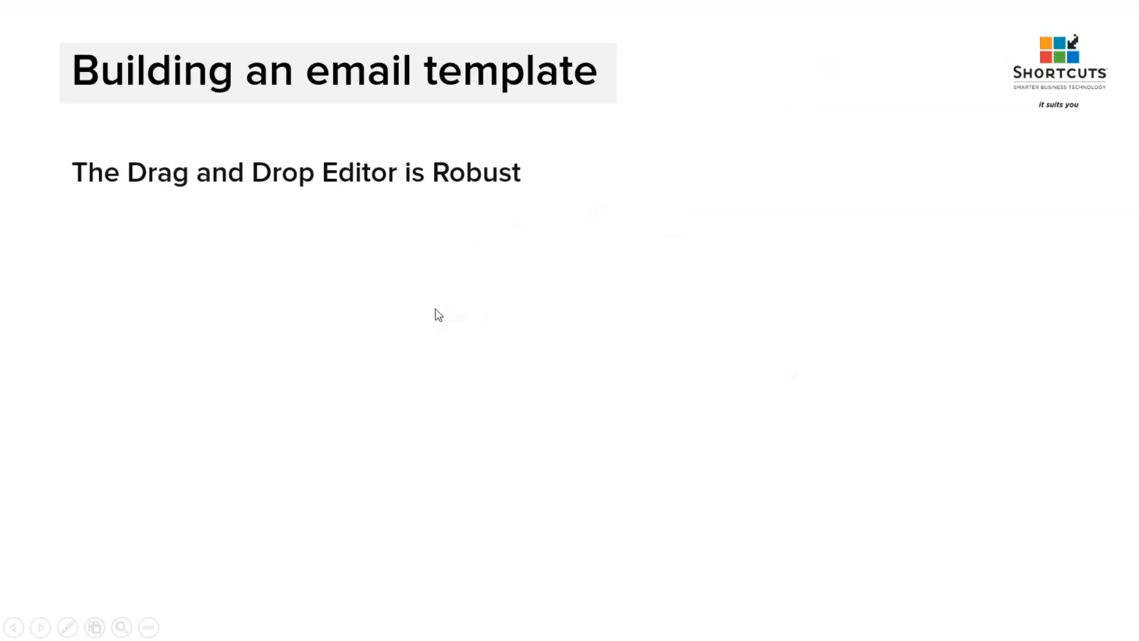
pyautogui.click(439, 314)
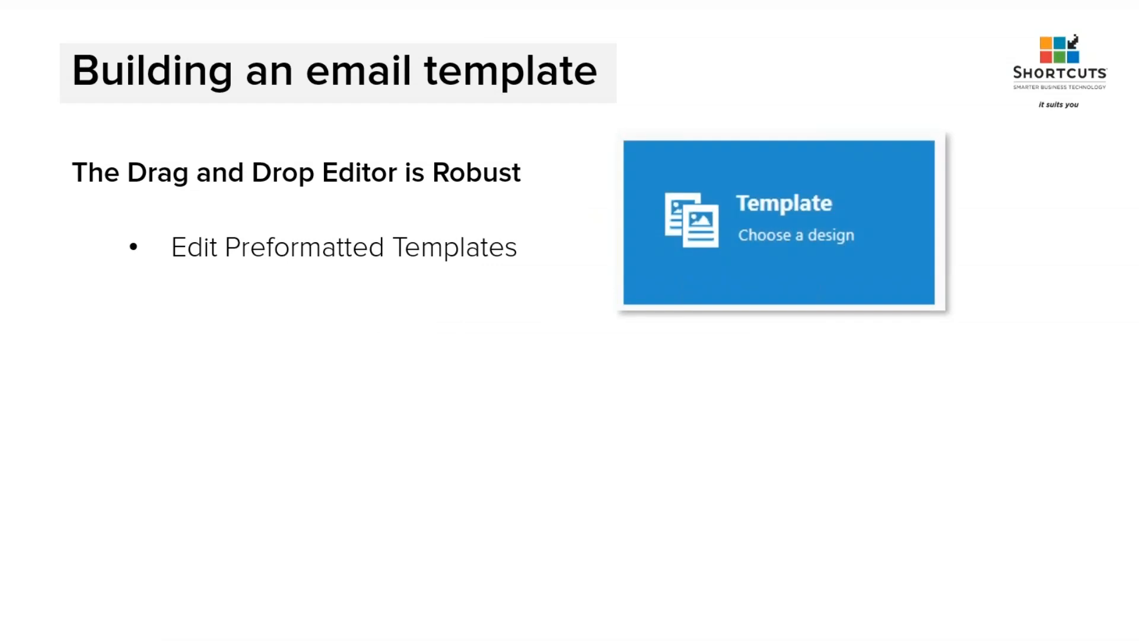
pyautogui.press('Right')
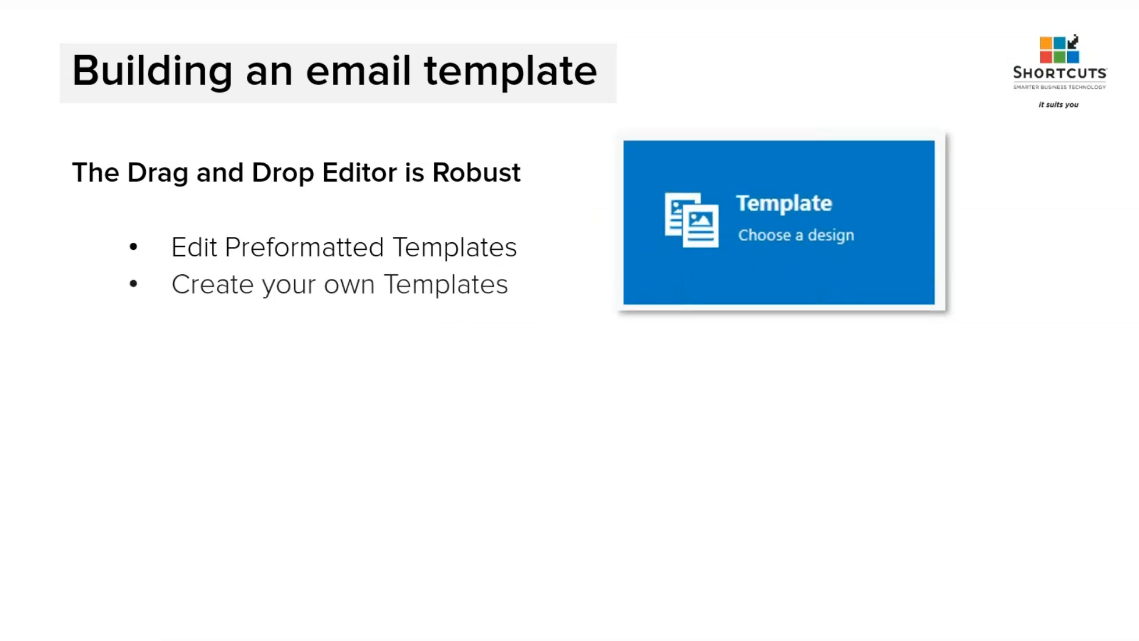
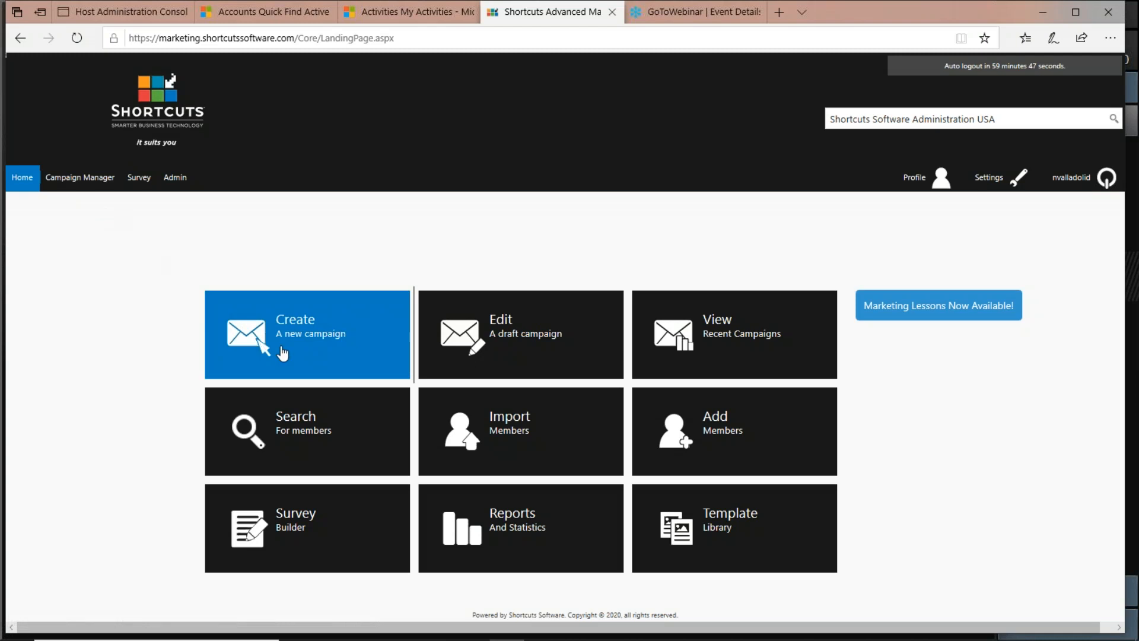
# Open the template library for a new campaign and show the Birthday category.
pyautogui.click(248, 335)
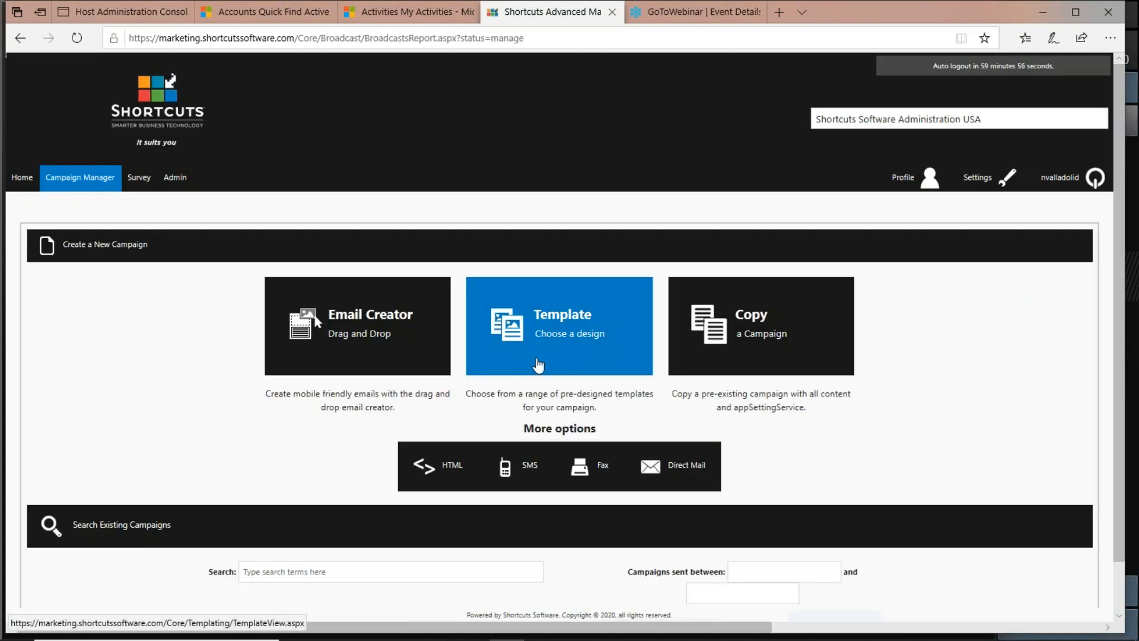
pyautogui.click(616, 362)
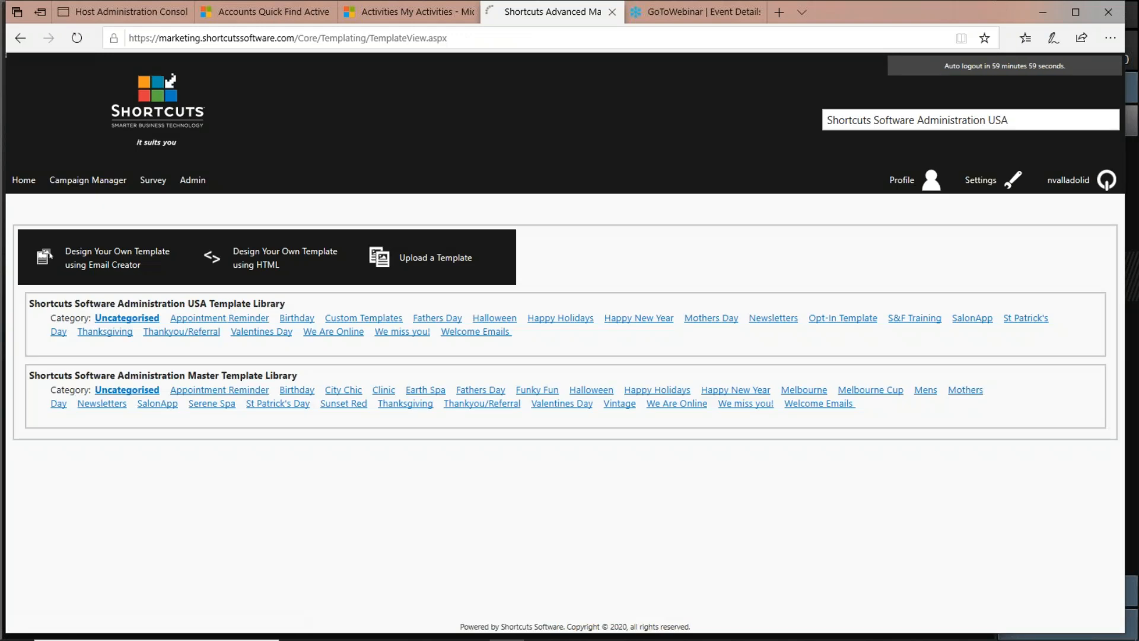
pyautogui.click(298, 322)
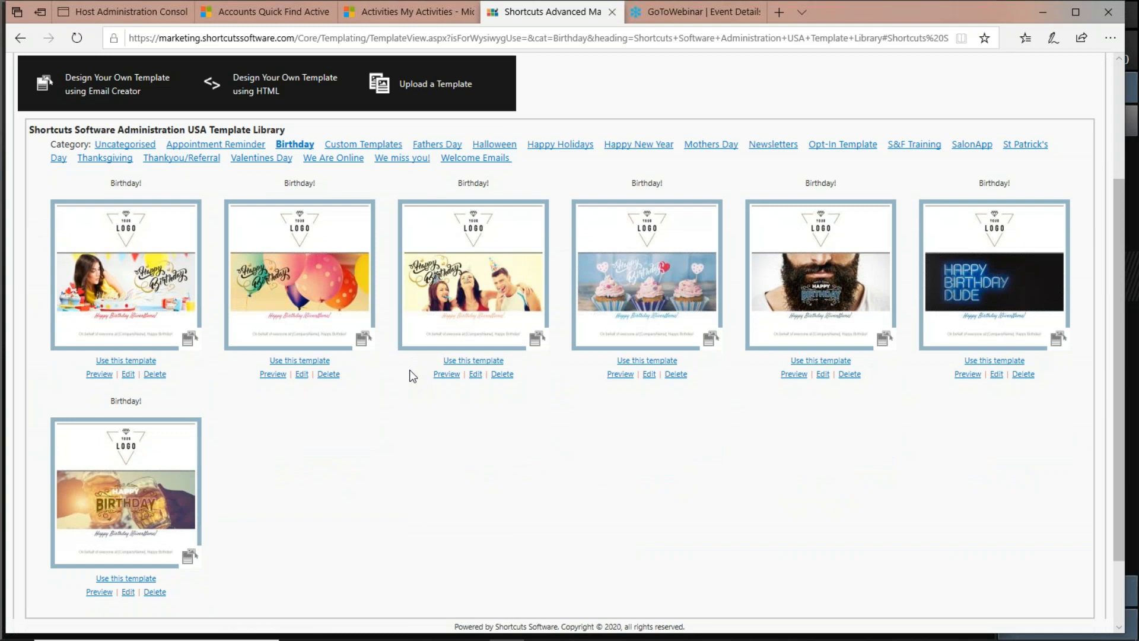
# Open the third Birthday template for editing and scroll through its design.
pyautogui.click(475, 374)
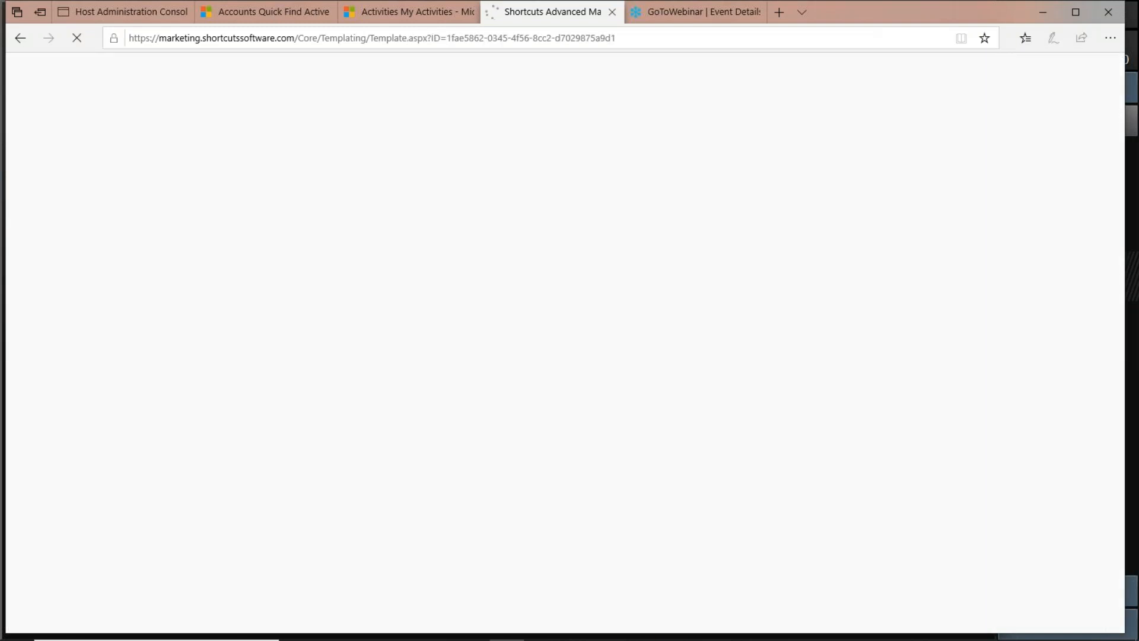
pyautogui.scroll(-9, 391, 455)
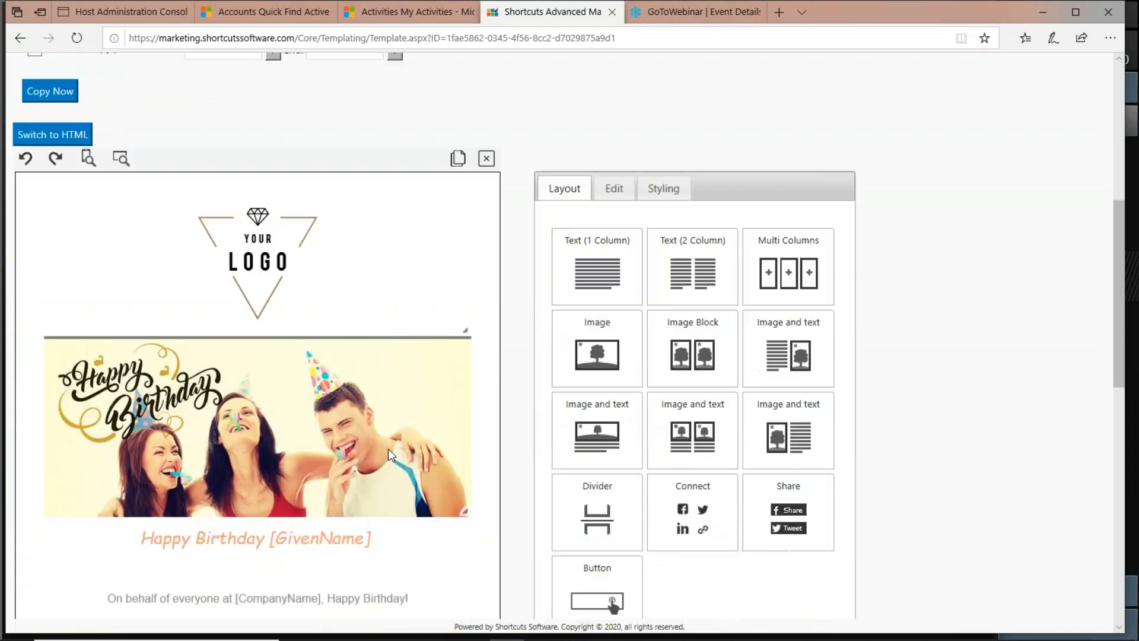
pyautogui.scroll(-7, 391, 455)
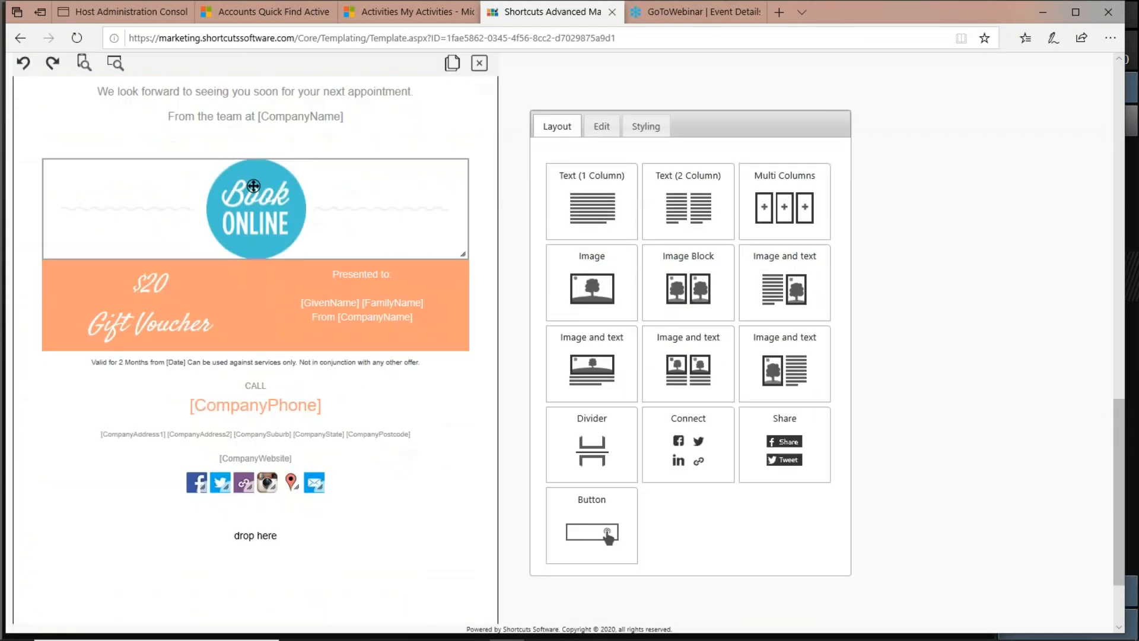
pyautogui.scroll(16, 254, 205)
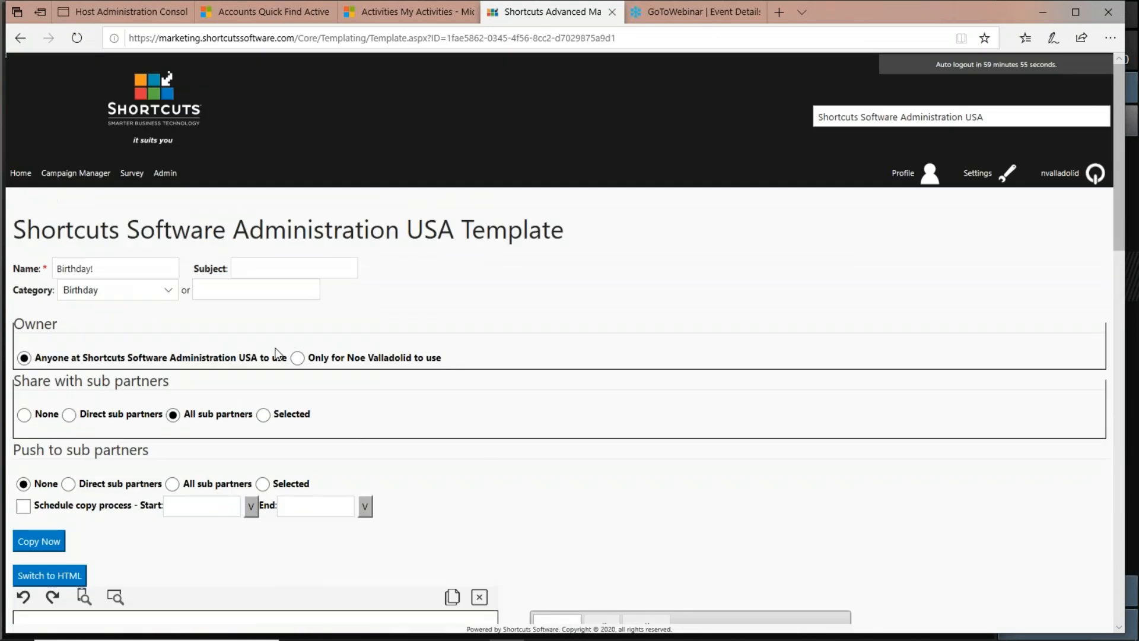
# Start a new drag-and-drop campaign with Email Creator from the Campaign Manager.
pyautogui.click(76, 173)
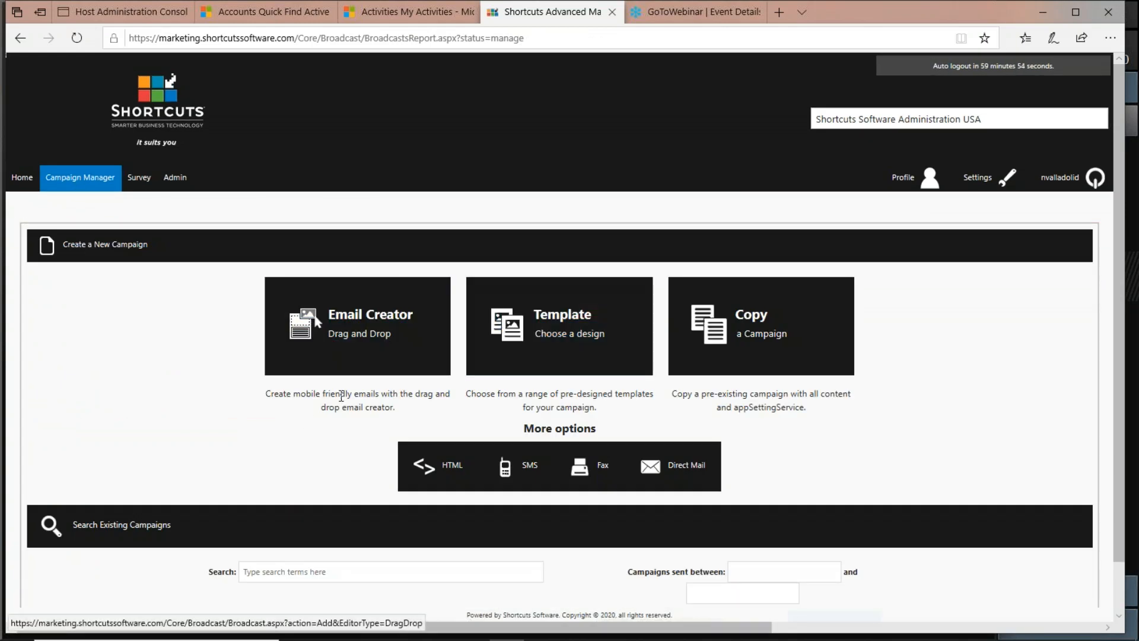
pyautogui.click(356, 340)
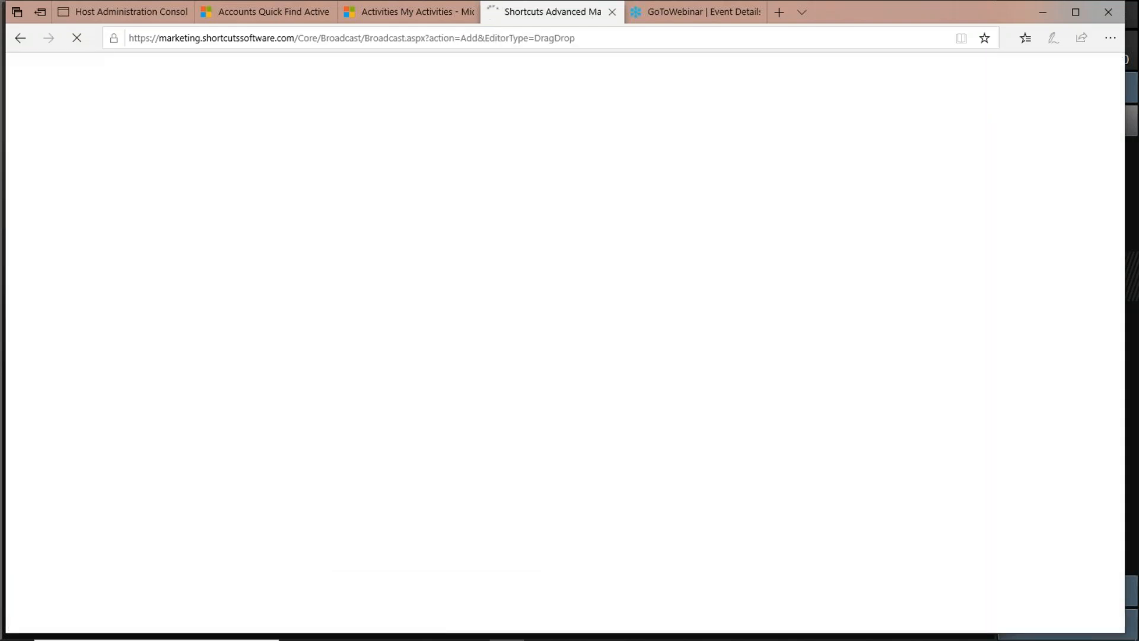
pyautogui.scroll(-3, 354, 373)
pyautogui.scroll(-1, 355, 372)
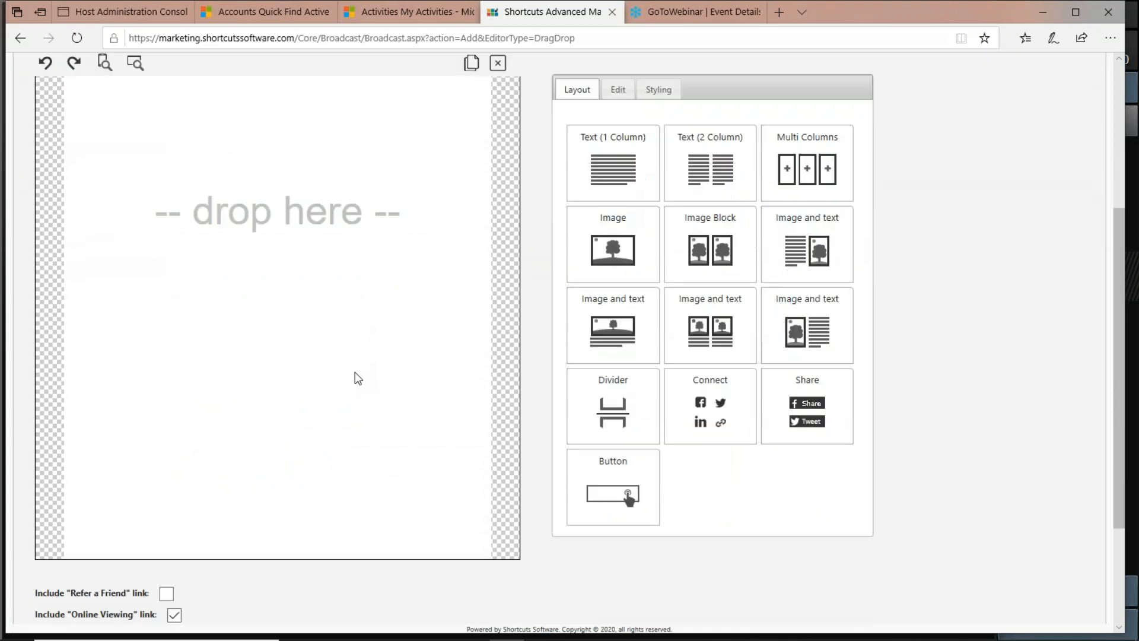
pyautogui.scroll(3, 401, 358)
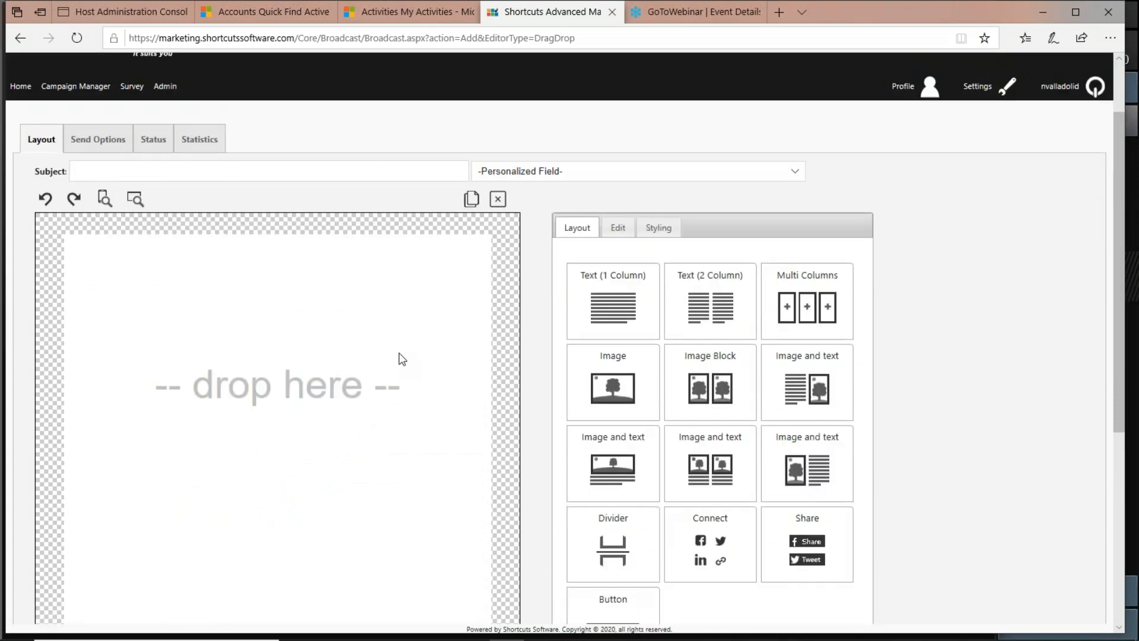
# Browse the Layout, Edit and Styling tabs of the editor's side panel.
pyautogui.click(617, 228)
pyautogui.click(660, 229)
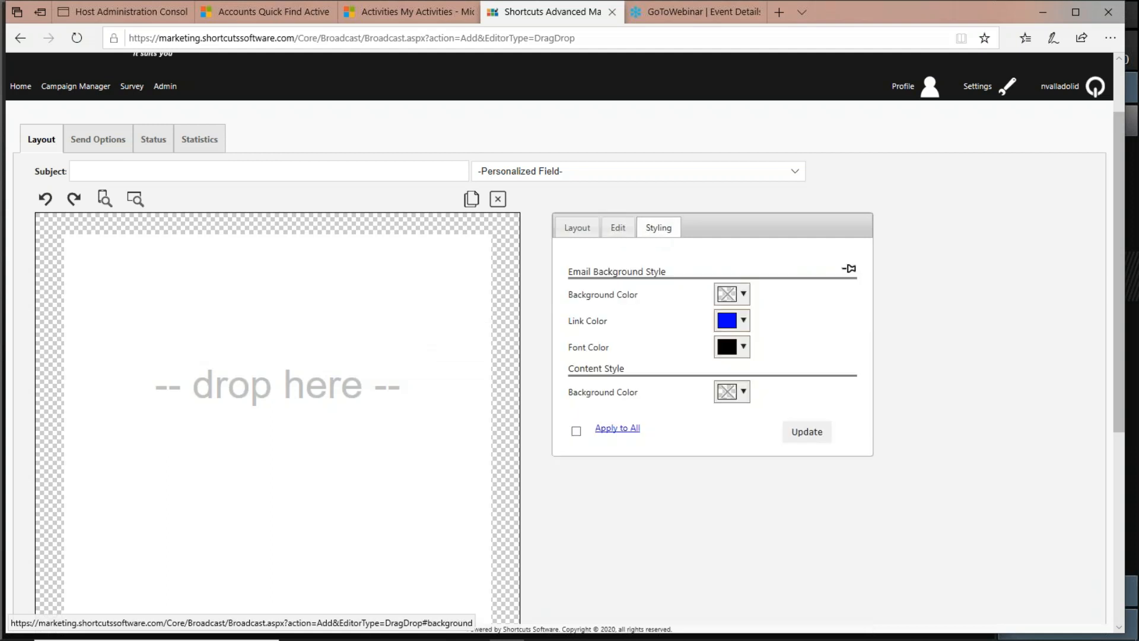
pyautogui.click(578, 232)
pyautogui.click(615, 232)
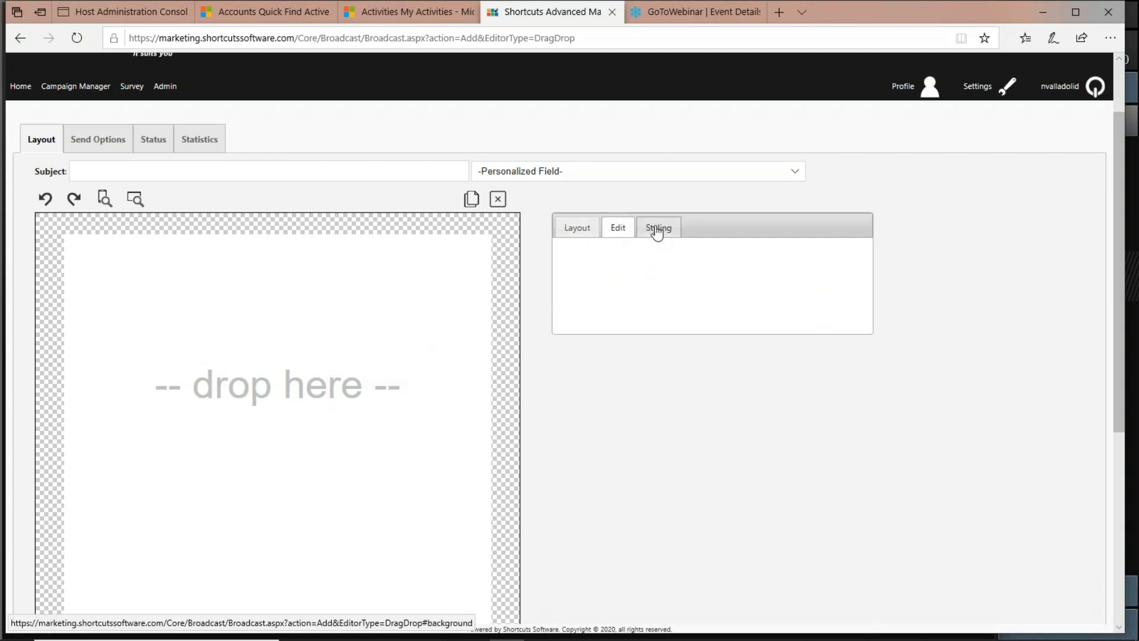
pyautogui.click(655, 230)
pyautogui.click(573, 230)
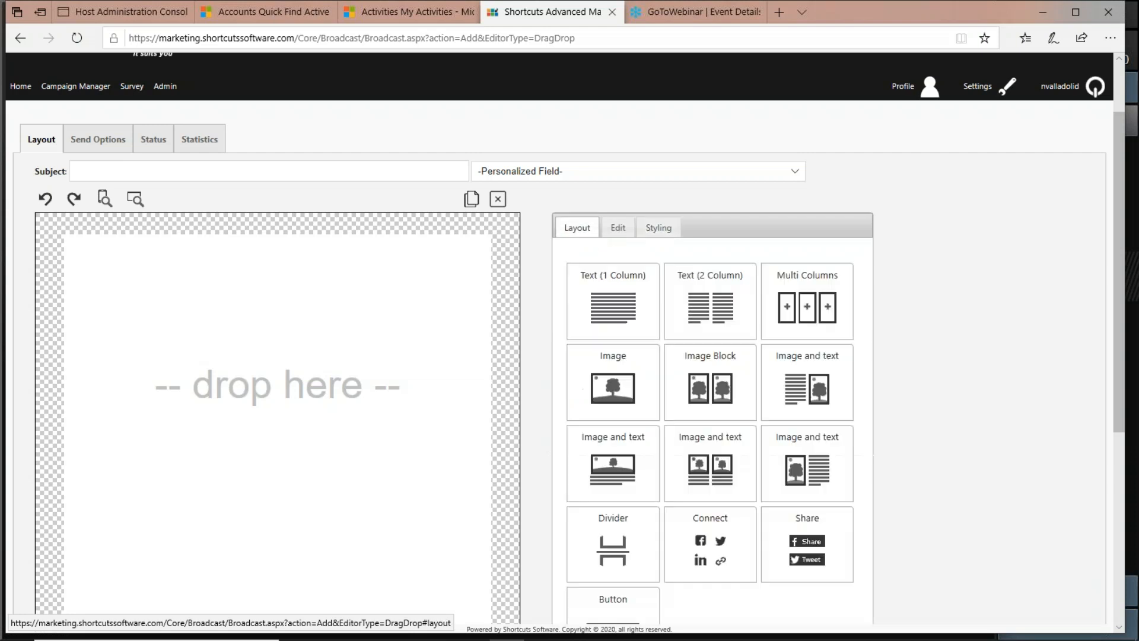
pyautogui.click(618, 230)
pyautogui.click(659, 229)
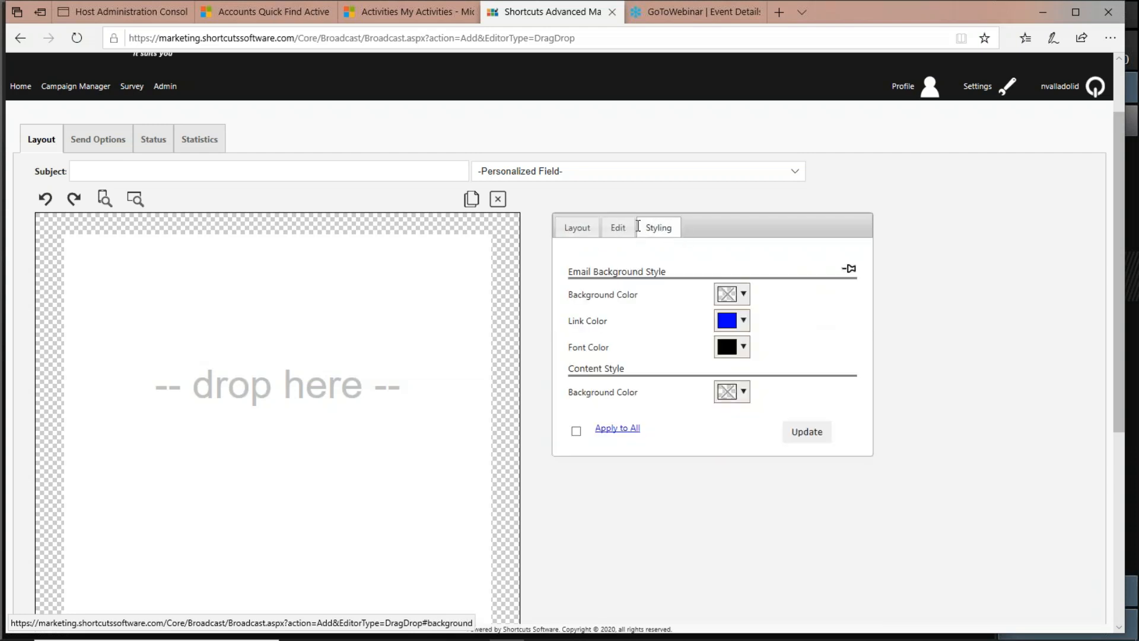
pyautogui.click(616, 227)
pyautogui.click(574, 229)
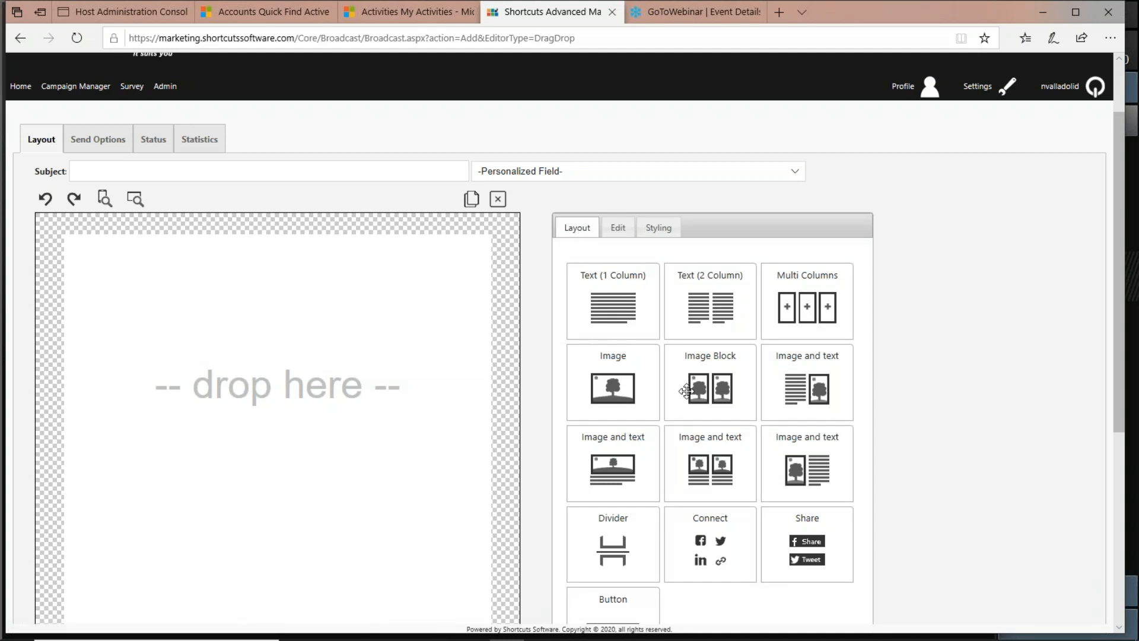
# Add an Image block to the empty email and insert angel_salon.png into it.
pyautogui.moveTo(612, 378); pyautogui.dragTo(230, 352)
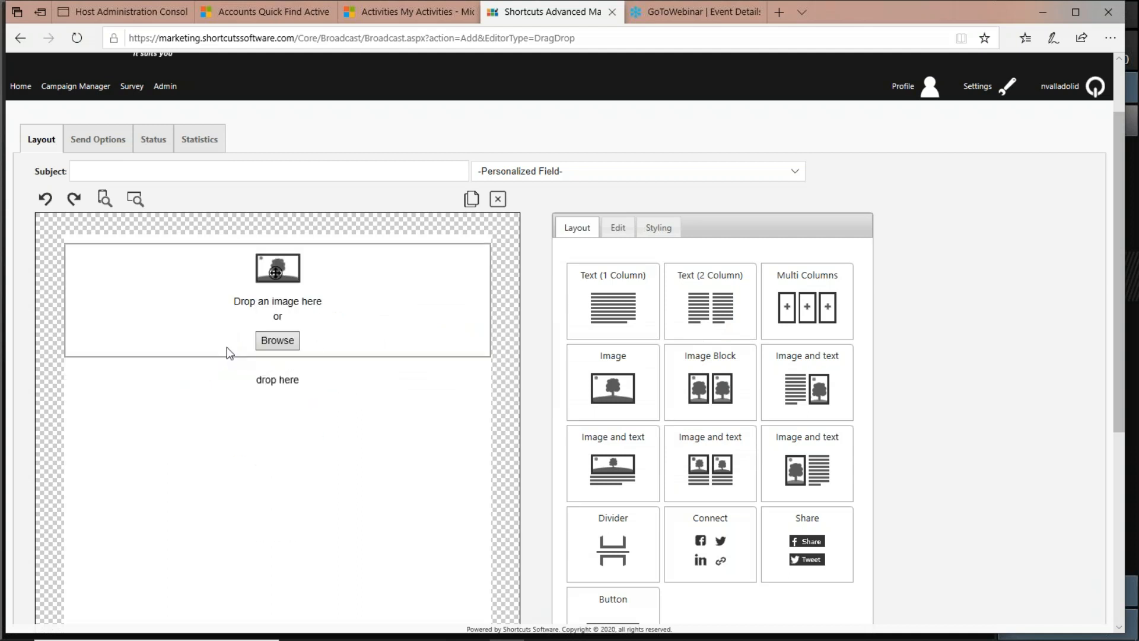
pyautogui.click(292, 342)
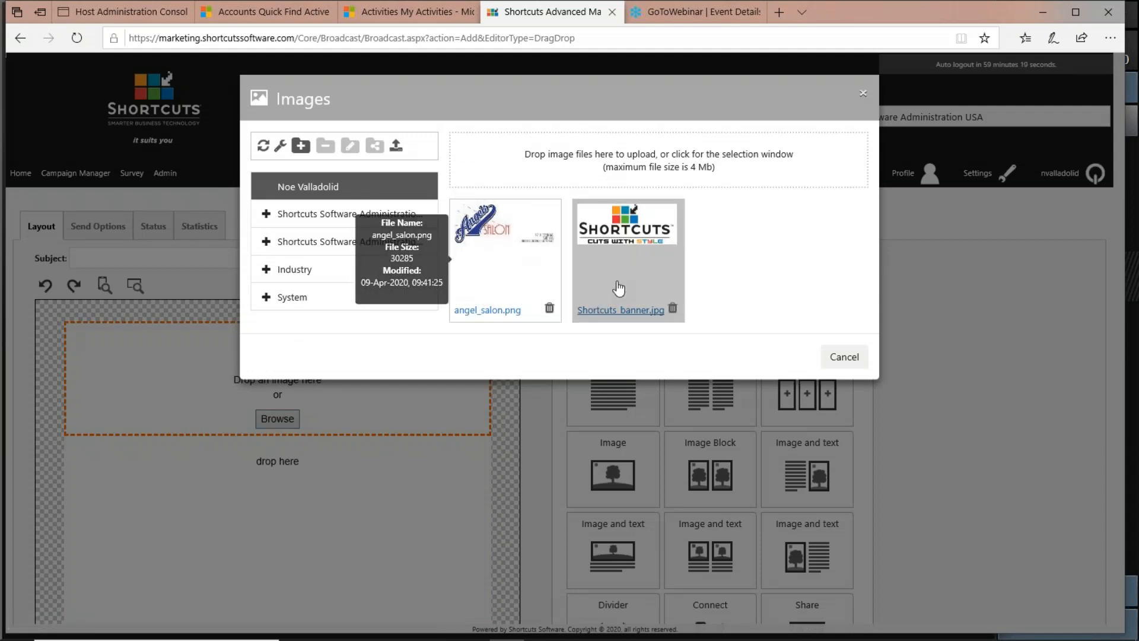
pyautogui.click(499, 233)
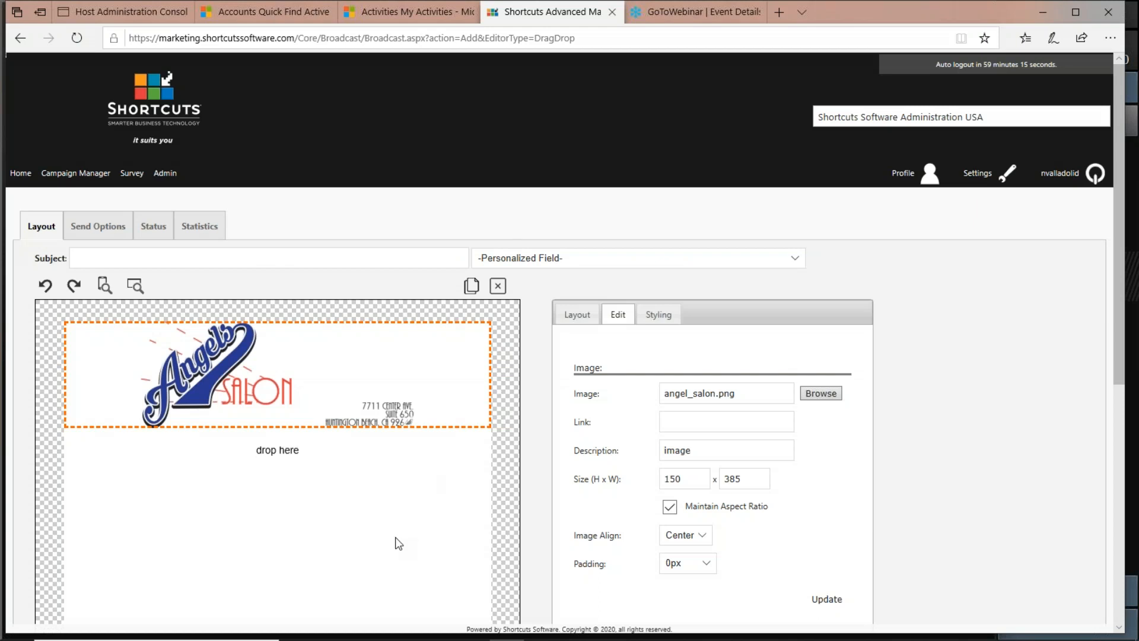
# Review the image's link, description, size and alignment settings.
pyautogui.scroll(-3, 744, 424)
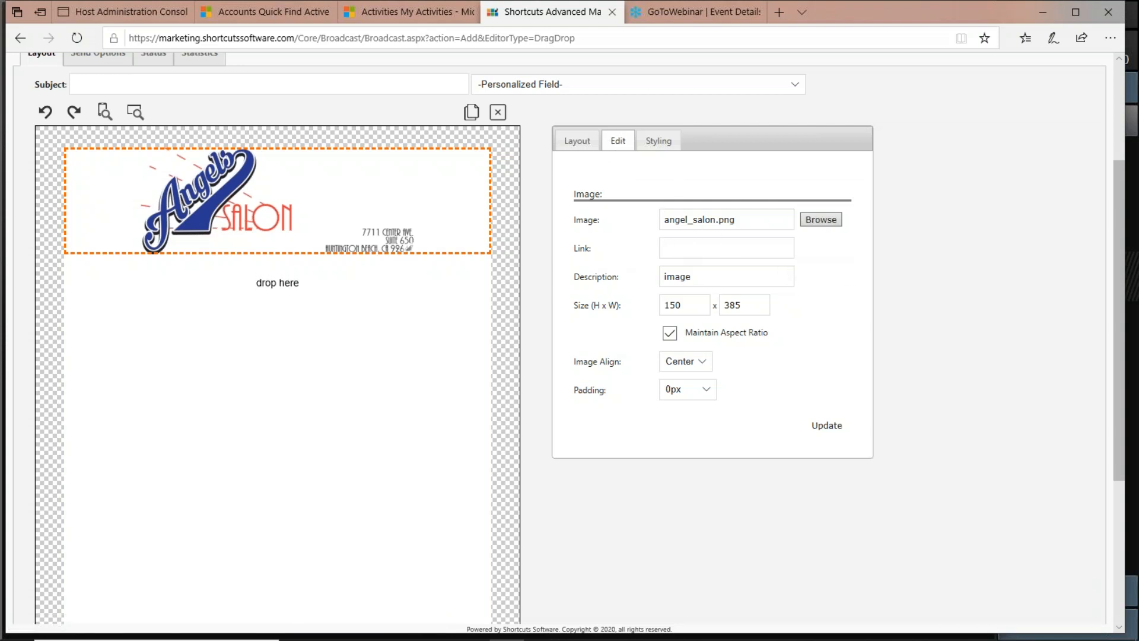
pyautogui.click(726, 248)
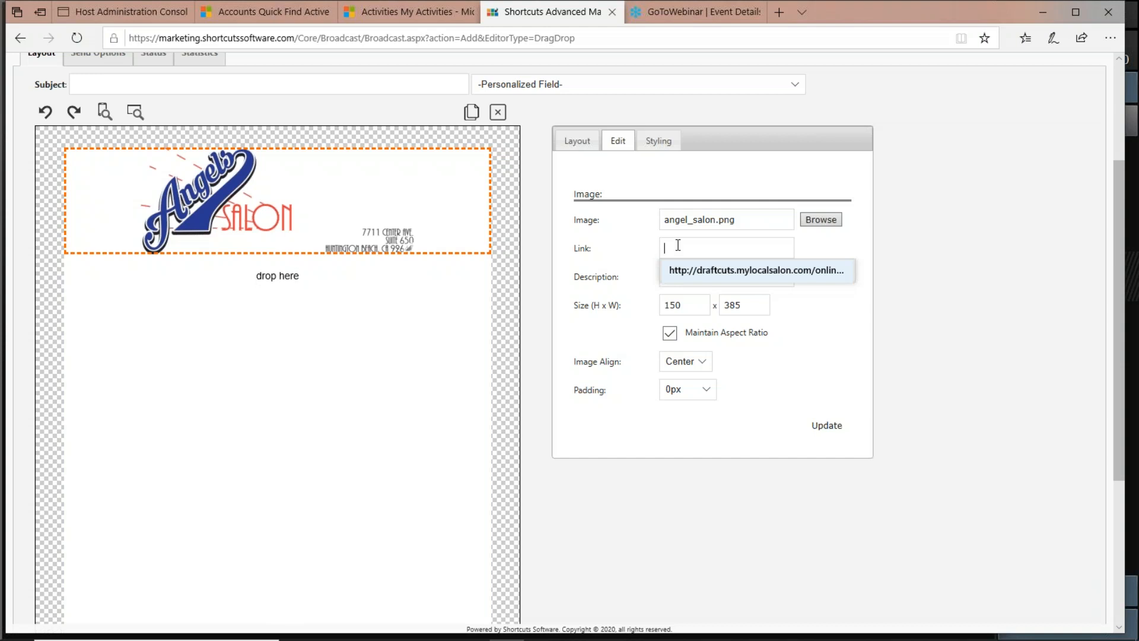
pyautogui.click(611, 245)
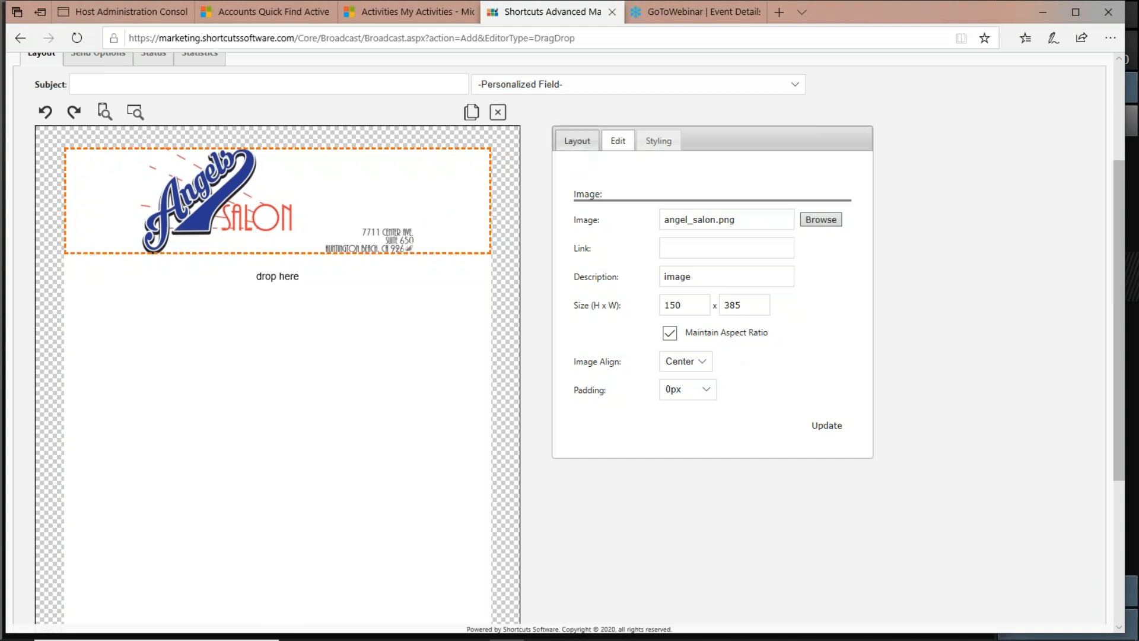
# Add a two-column text block and a Connect social-links block below the logo.
pyautogui.click(575, 142)
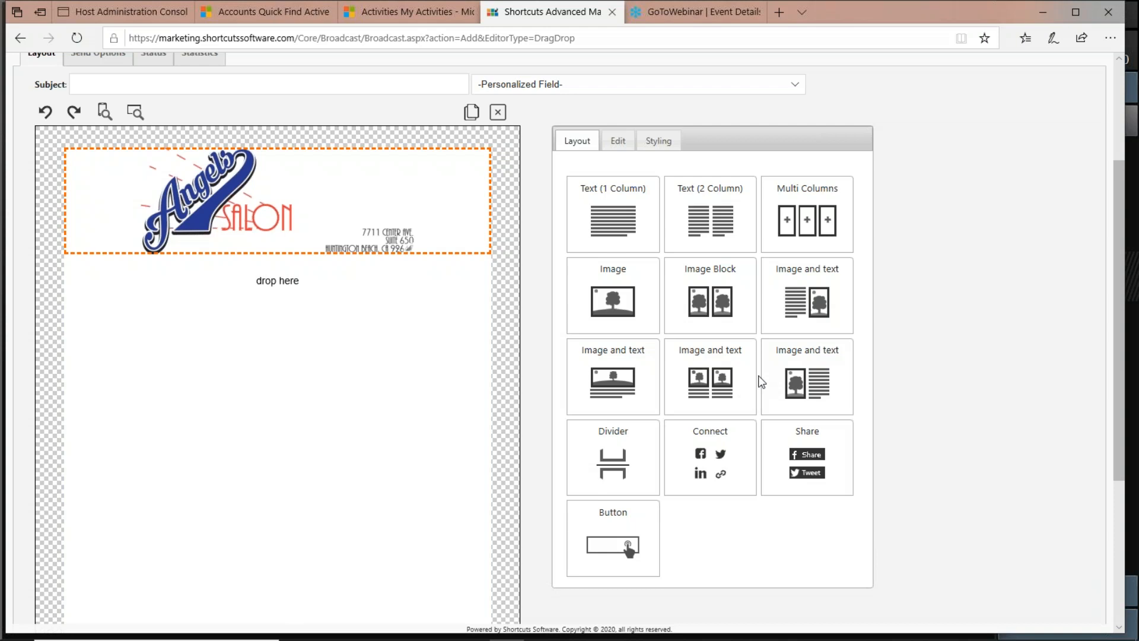
pyautogui.moveTo(723, 464)
pyautogui.mouseDown()
pyautogui.moveTo(336, 381)
pyautogui.moveTo(722, 478)
pyautogui.moveTo(706, 469)
pyautogui.mouseUp()
pyautogui.moveTo(710, 221); pyautogui.dragTo(369, 301)
pyautogui.moveTo(721, 463); pyautogui.dragTo(326, 408)
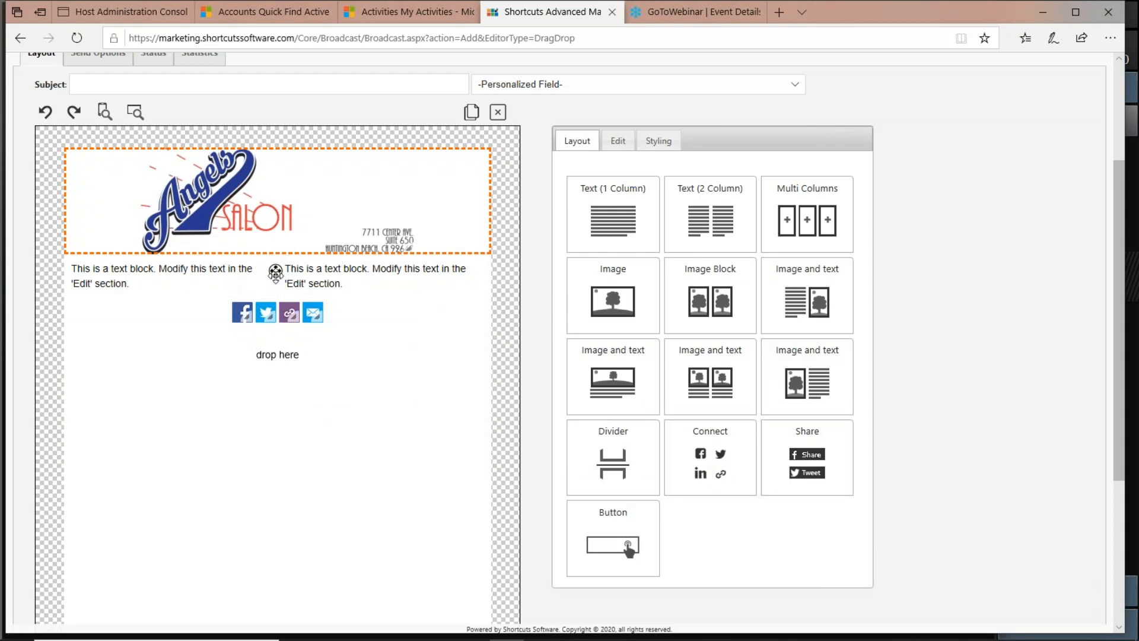
# Move the Connect social-links block above and below the text, then delete it.
pyautogui.moveTo(274, 310); pyautogui.dragTo(270, 407)
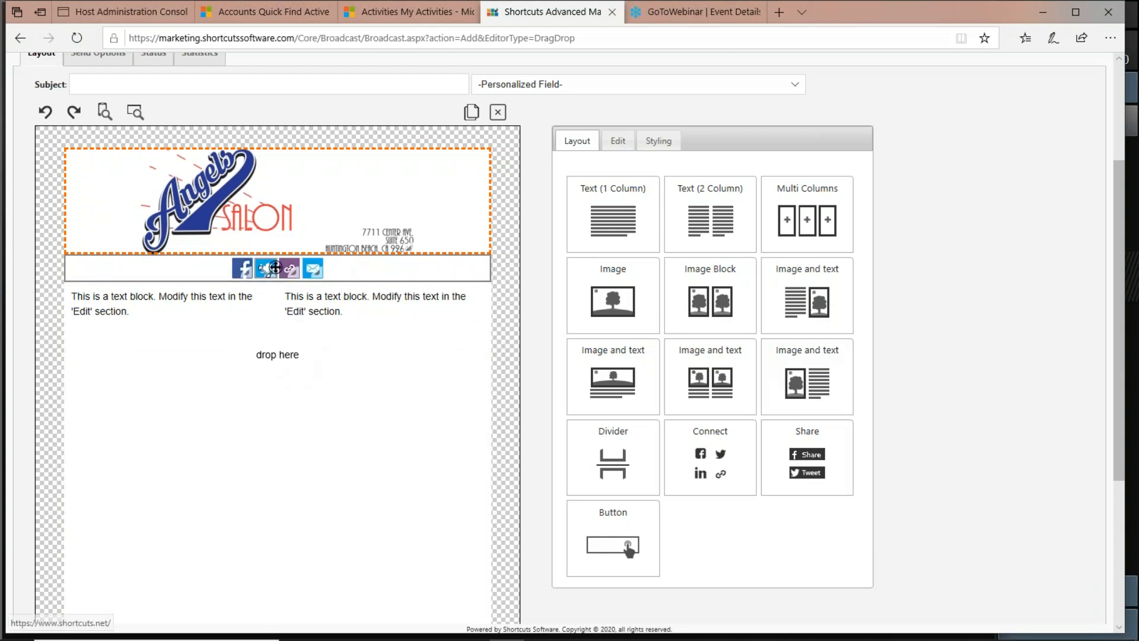
pyautogui.moveTo(273, 305); pyautogui.dragTo(268, 380)
pyautogui.click(391, 318)
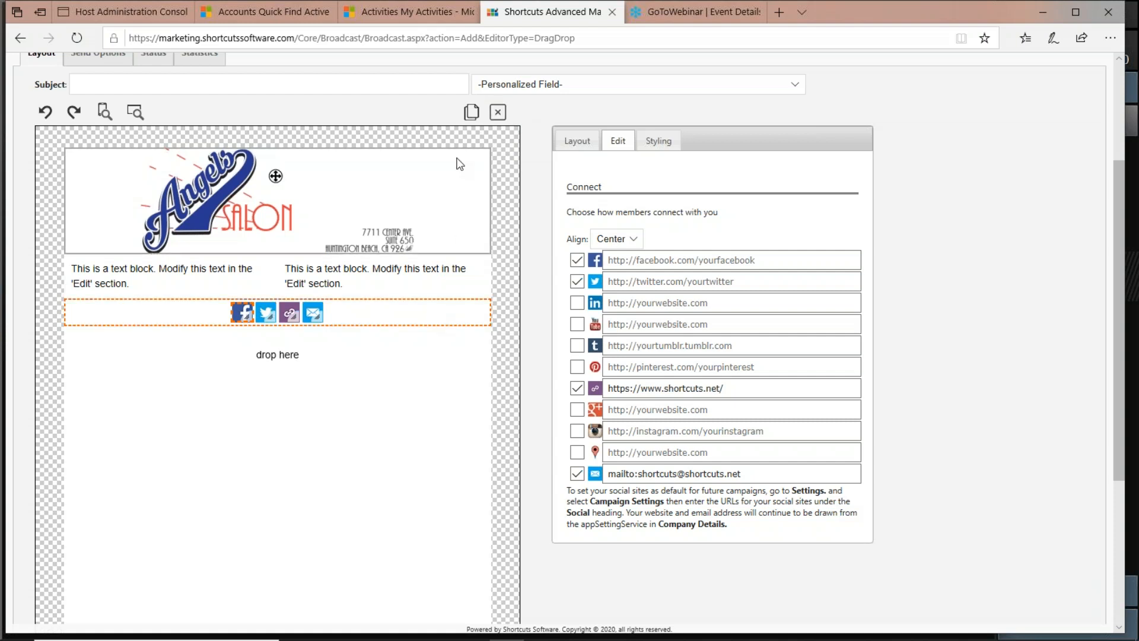
pyautogui.click(498, 114)
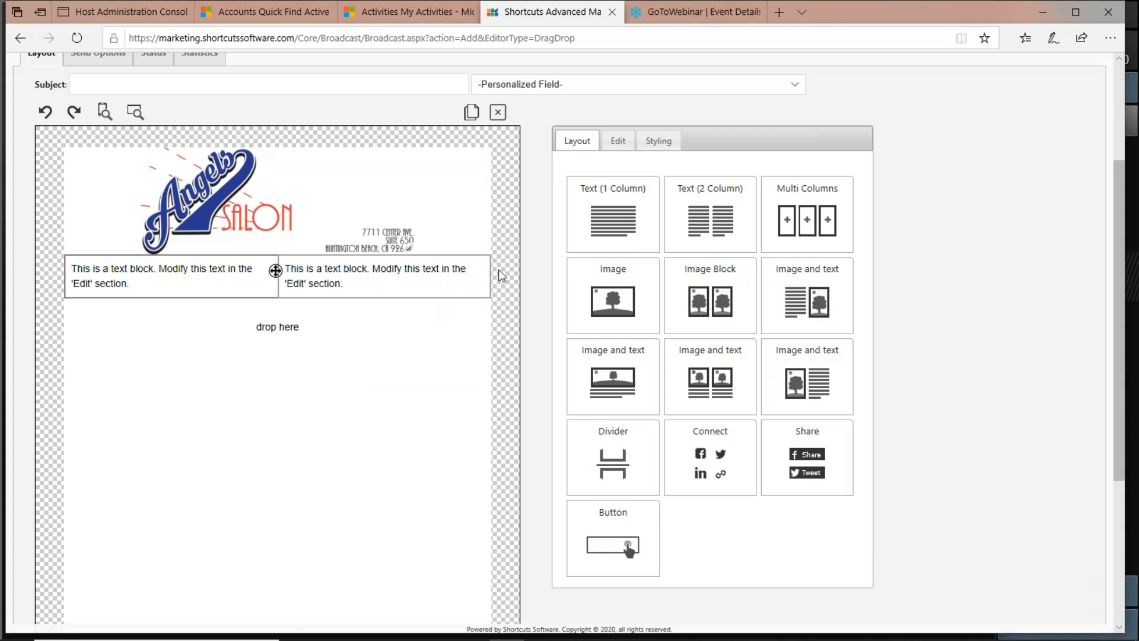
# Select each text block and examine its placeholder text in the Edit panel.
pyautogui.click(440, 275)
pyautogui.click(131, 284)
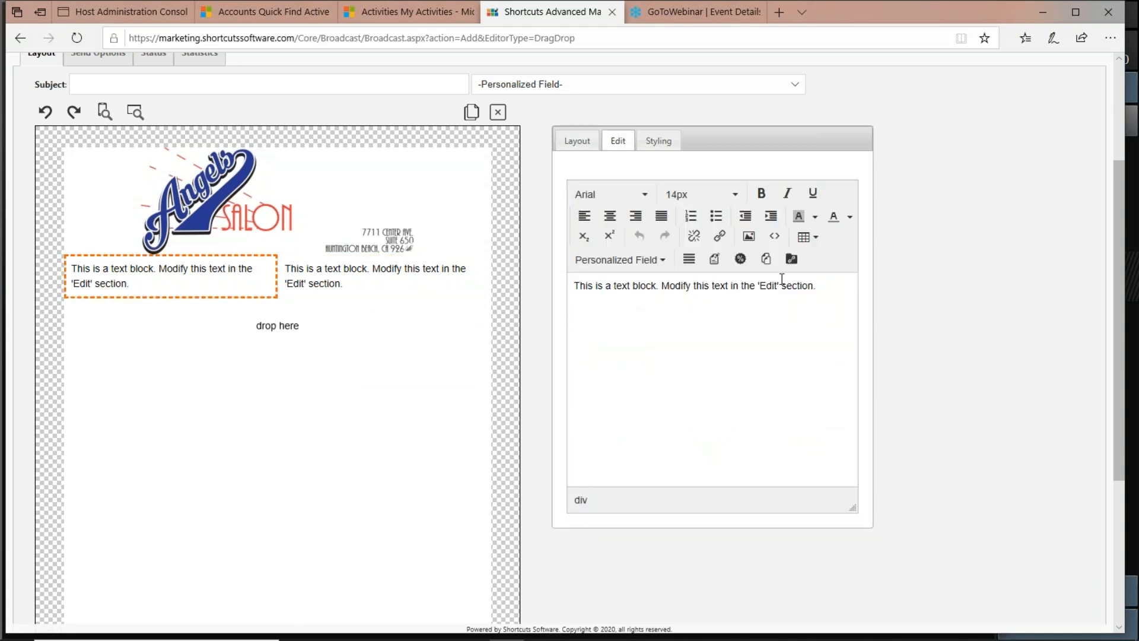
pyautogui.click(374, 289)
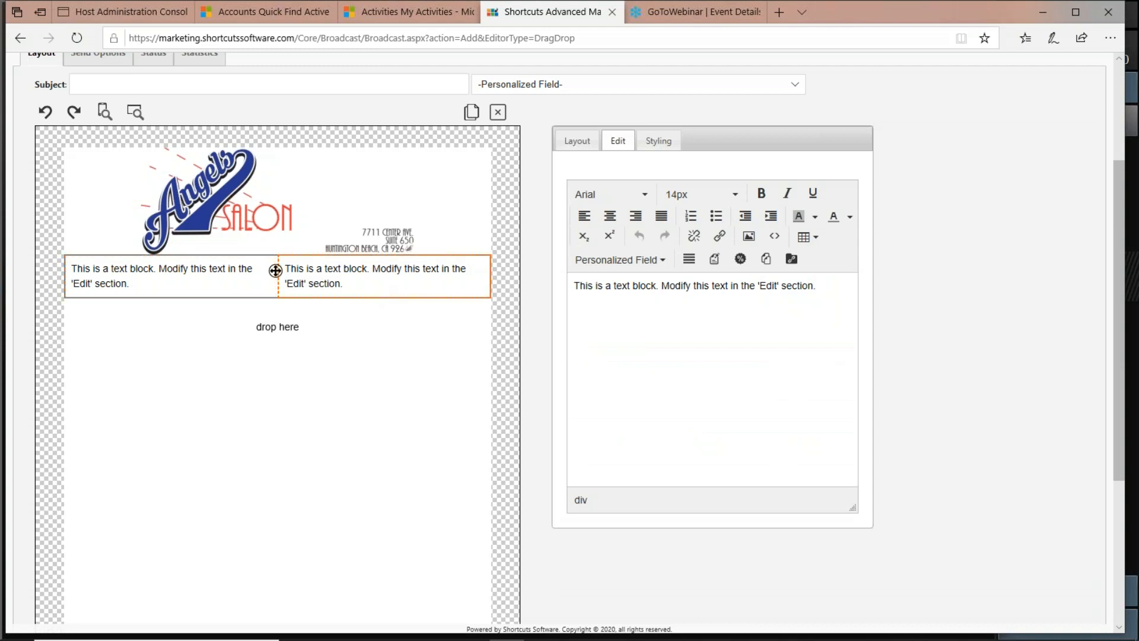
pyautogui.click(196, 286)
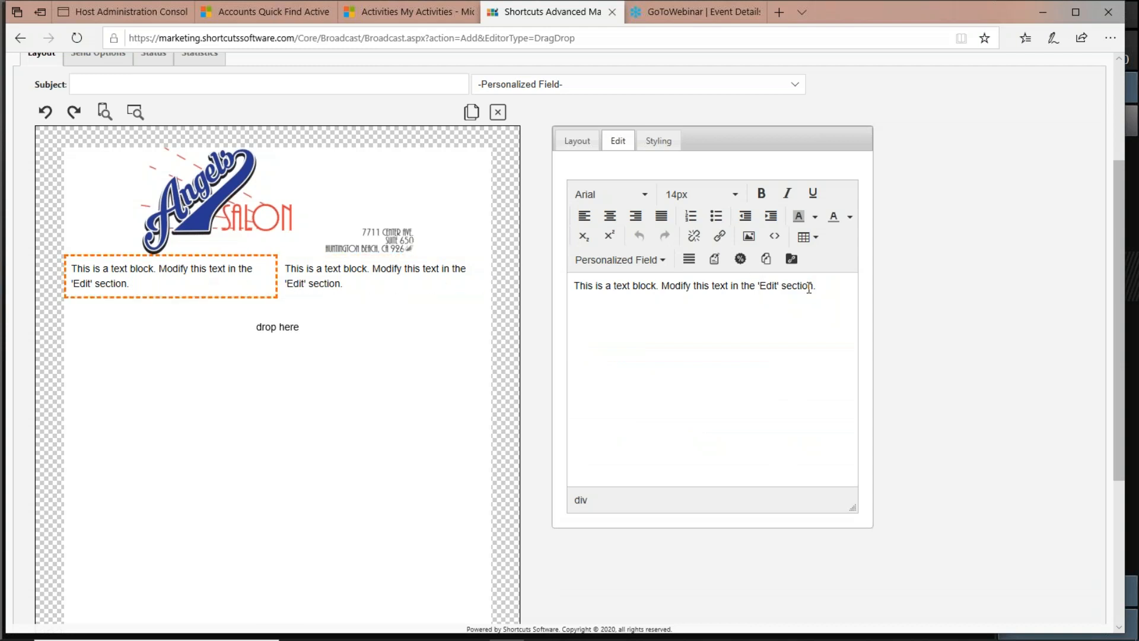
pyautogui.moveTo(604, 290); pyautogui.dragTo(808, 287)
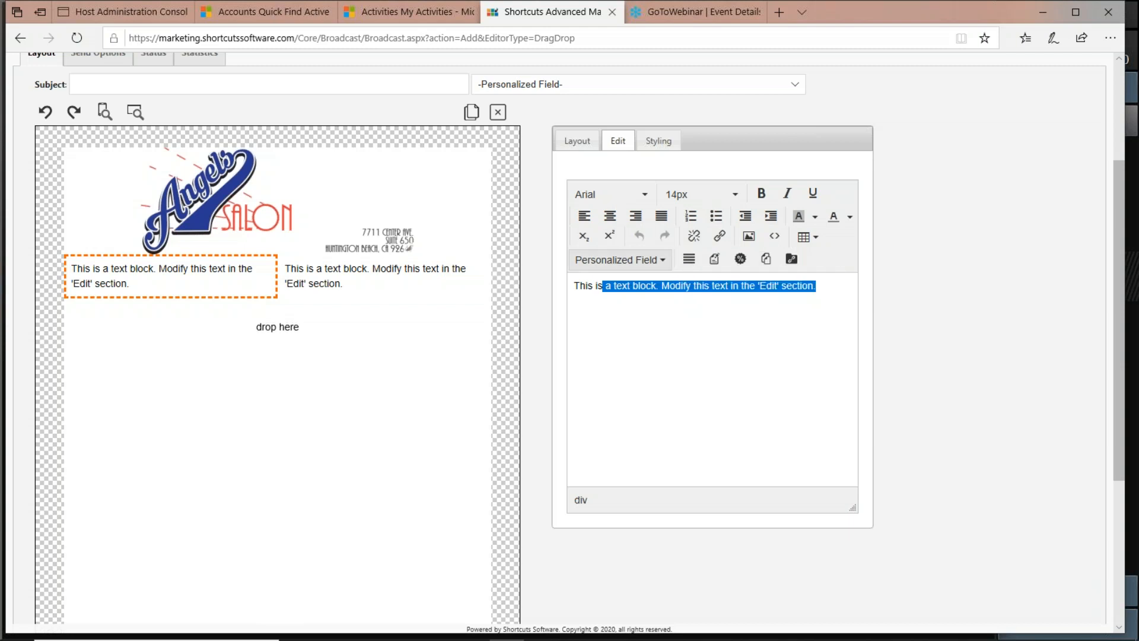
pyautogui.click(748, 309)
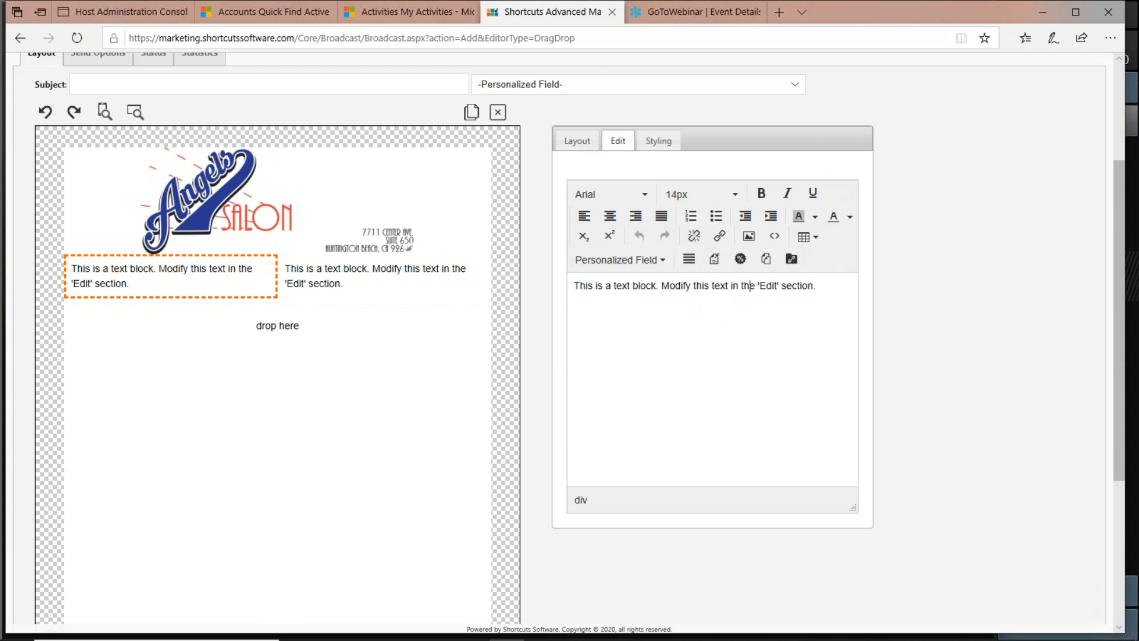
pyautogui.click(393, 281)
# Review the email options below the canvas.
pyautogui.scroll(2, 640, 318)
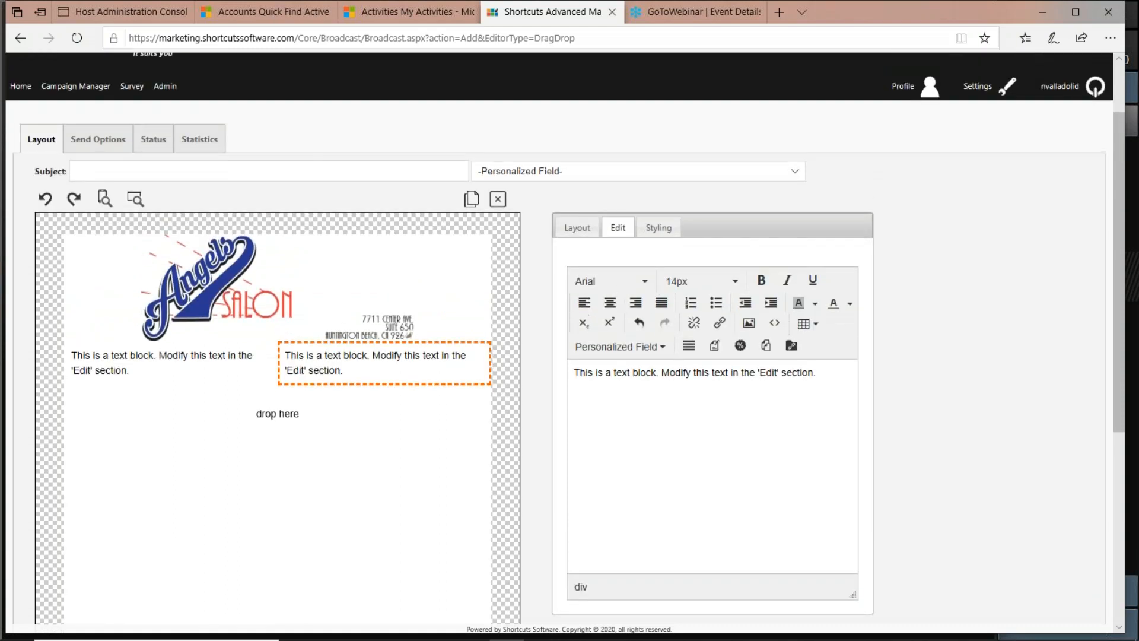
pyautogui.scroll(-5, 201, 529)
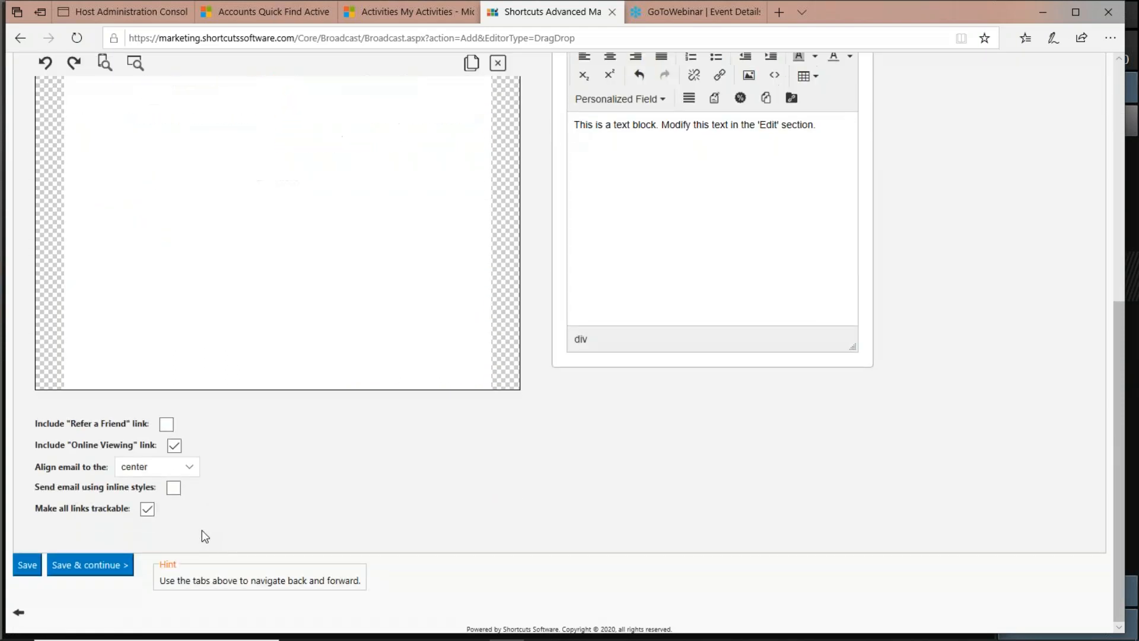
pyautogui.scroll(4, 125, 566)
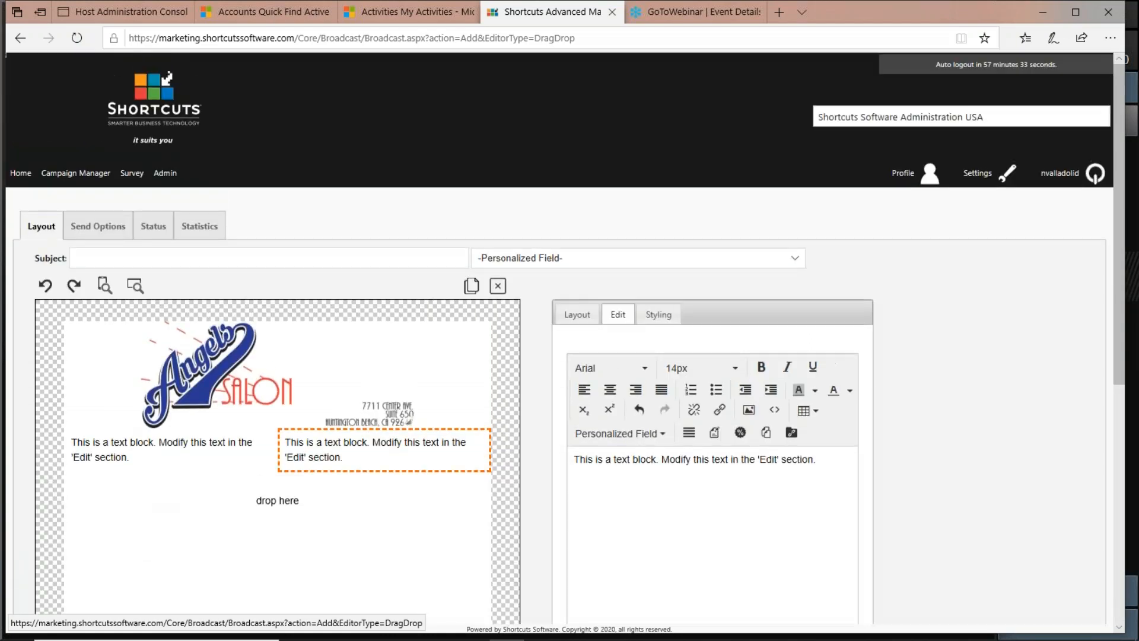
# Open the template options from Campaign Manager, start designing a template using HTML, and scroll through its settings form and editor.
pyautogui.click(72, 178)
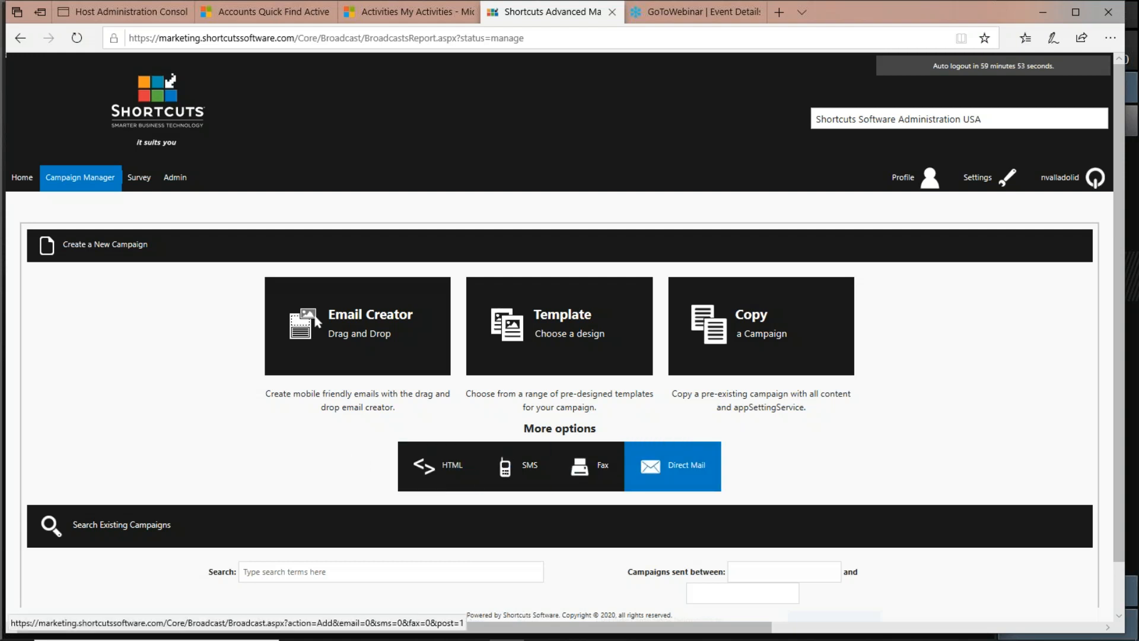
pyautogui.click(558, 332)
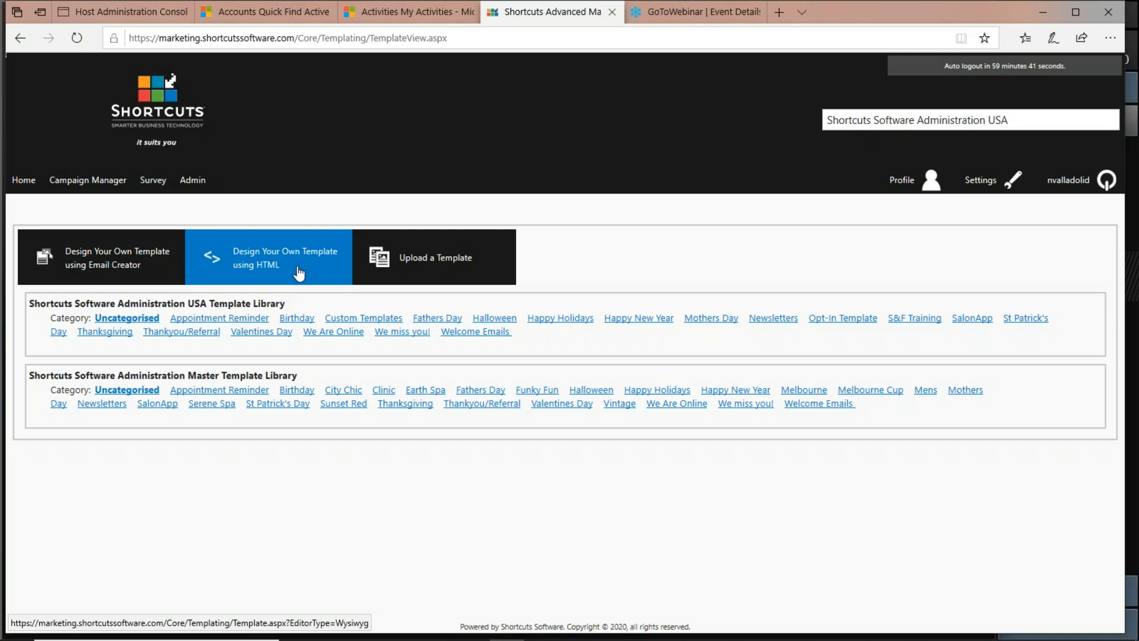
pyautogui.click(296, 270)
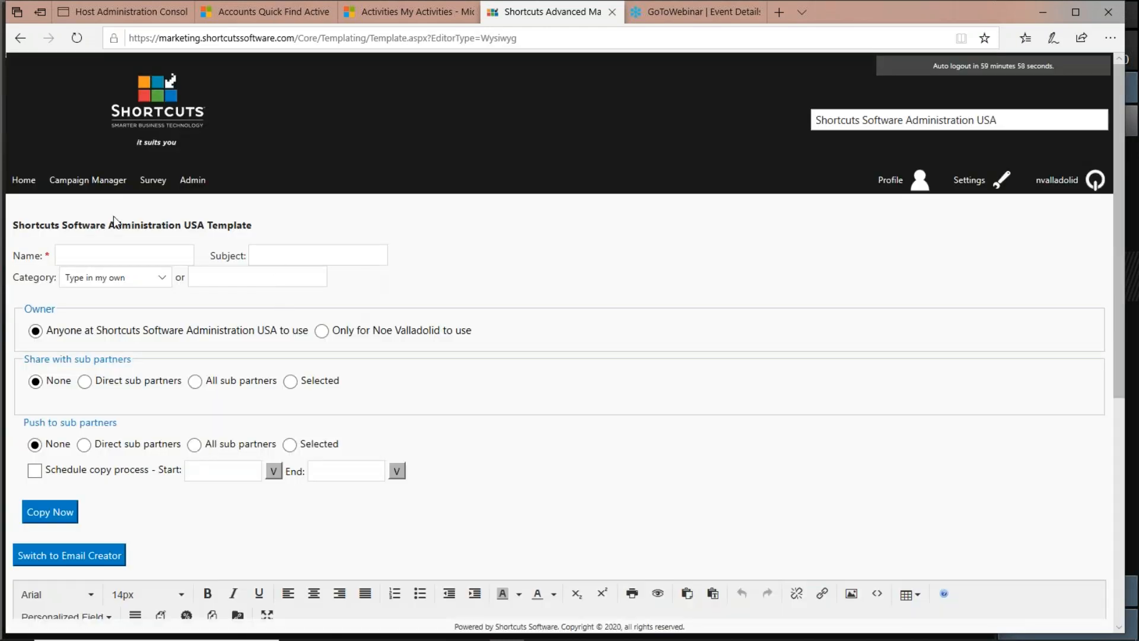
pyautogui.scroll(-6, 318, 402)
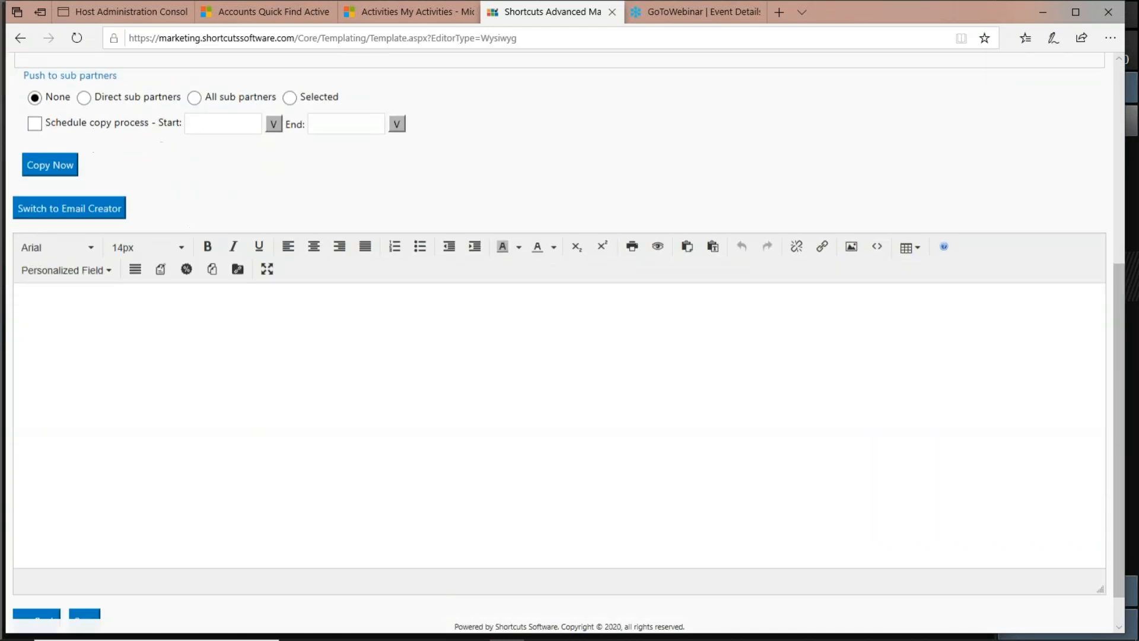
pyautogui.scroll(-1, 330, 399)
pyautogui.scroll(1, 281, 424)
pyautogui.scroll(4, 282, 423)
pyautogui.scroll(3, 281, 420)
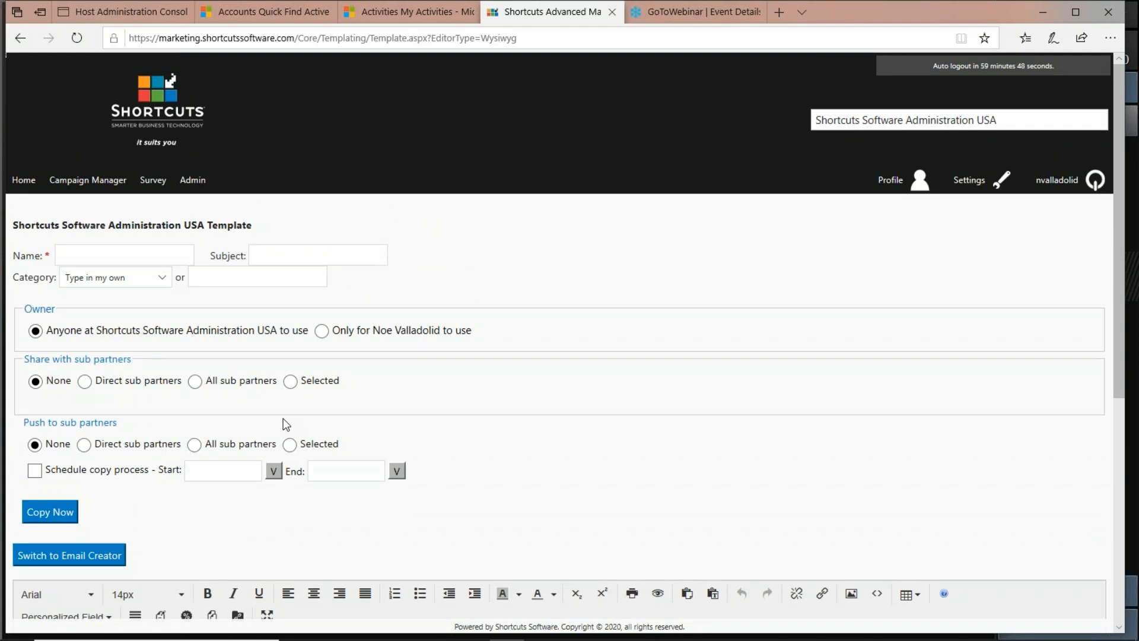
# Start a new Email Creator campaign from Campaign Manager and scroll through the empty canvas and block palette.
pyautogui.click(90, 184)
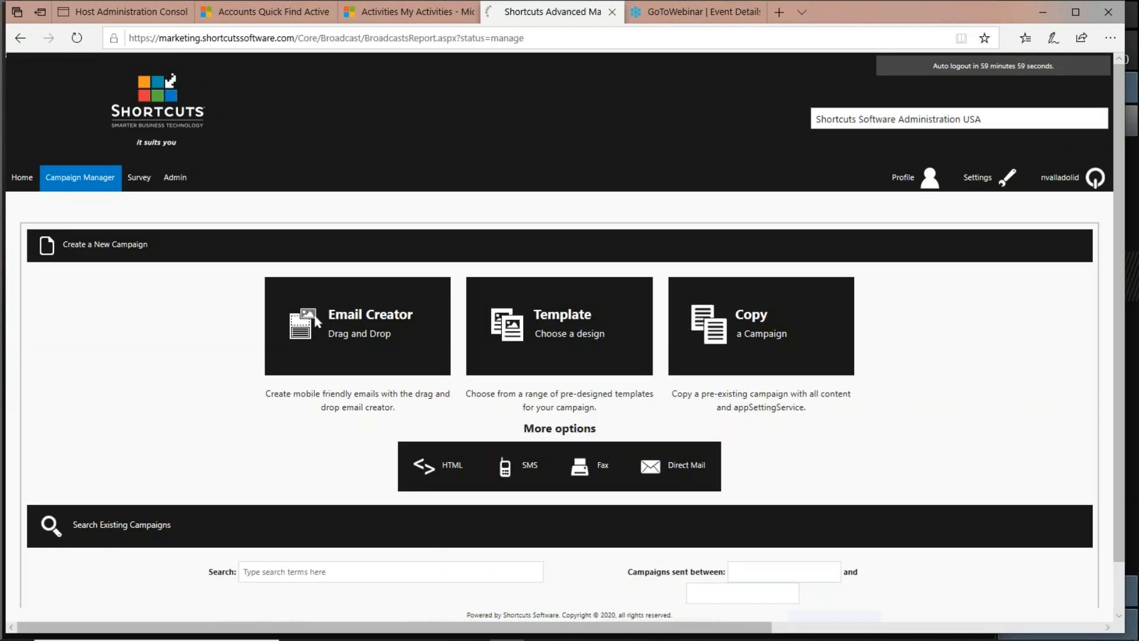
pyautogui.click(404, 345)
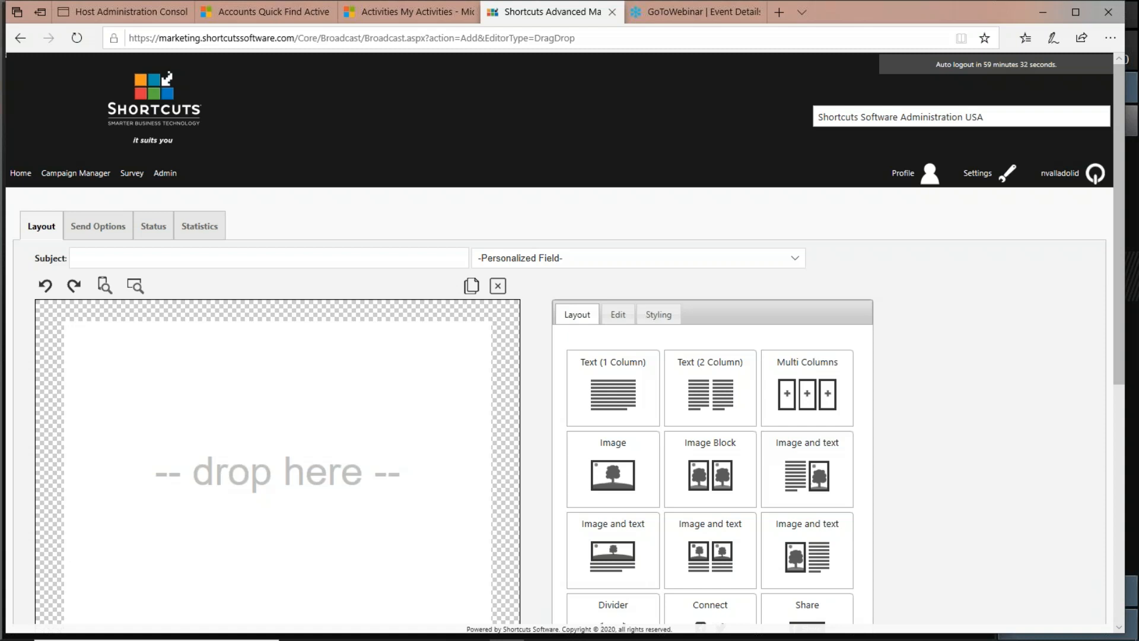
pyautogui.scroll(-4, 401, 344)
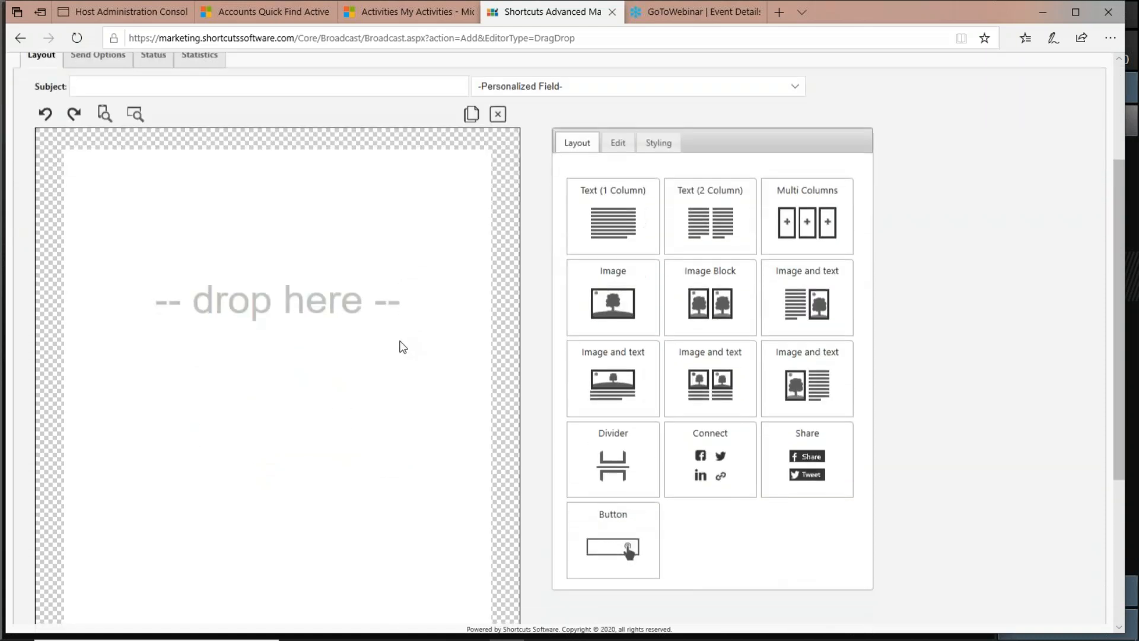
pyautogui.scroll(3, 398, 340)
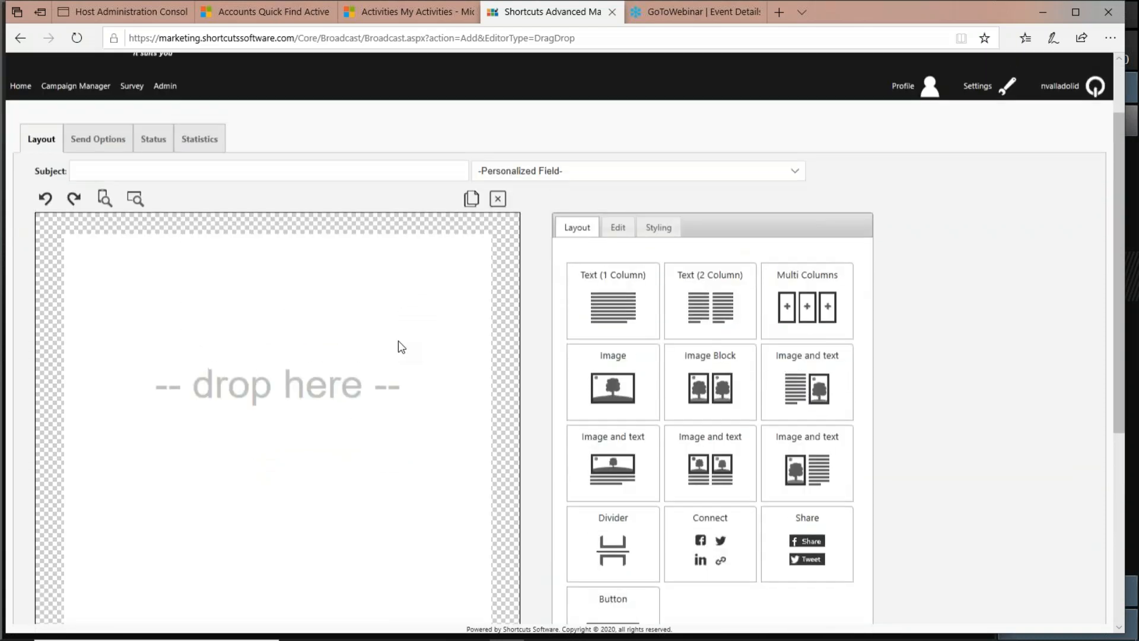
pyautogui.scroll(2, 408, 331)
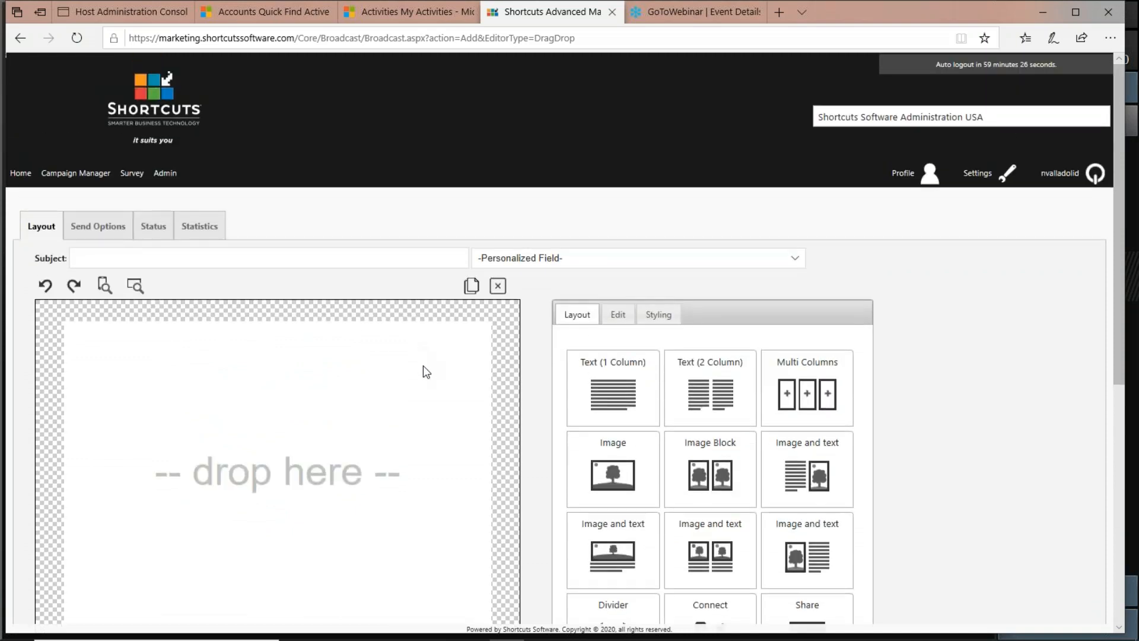
pyautogui.scroll(-3, 424, 372)
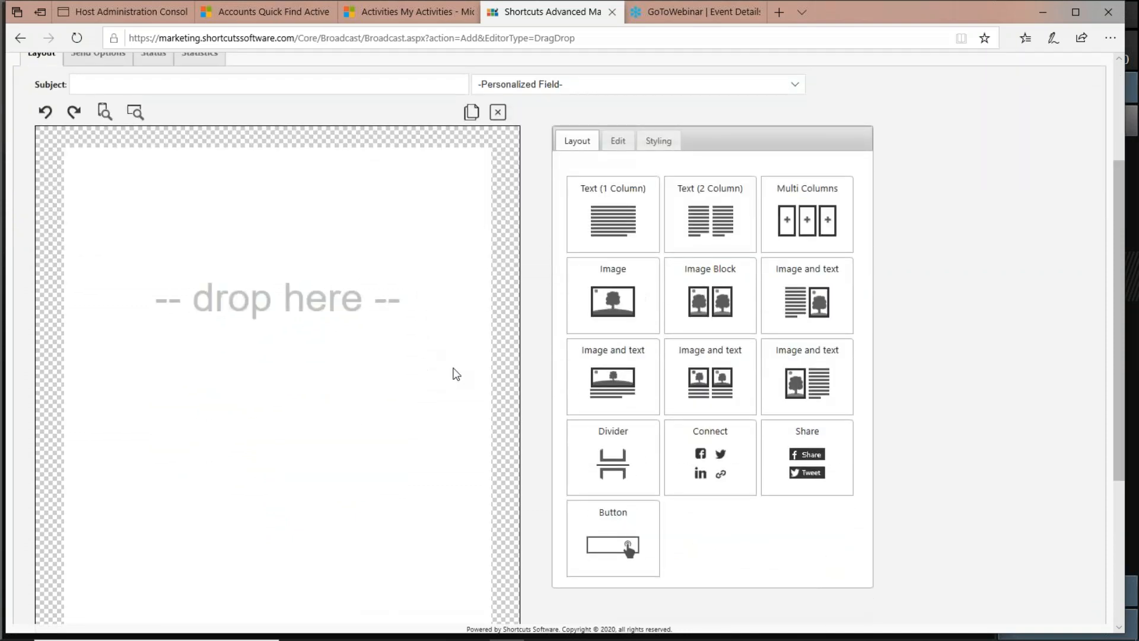
pyautogui.scroll(3, 456, 373)
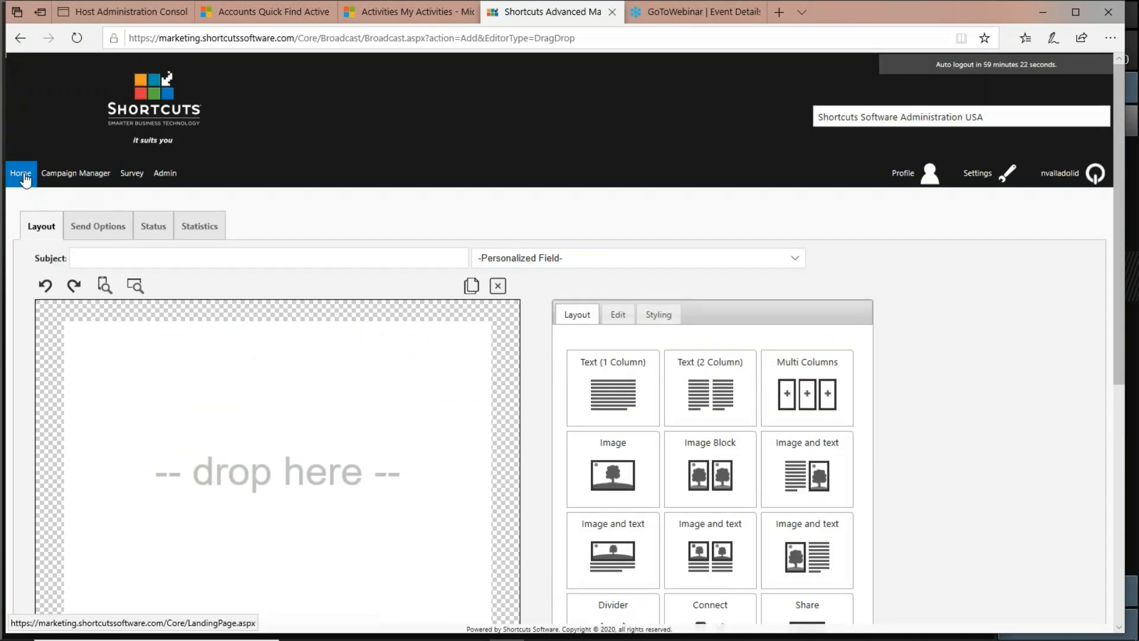
# Return to the home page, then switch to PowerPoint and present the LIVE DEMO slide as a slide show.
pyautogui.click(24, 176)
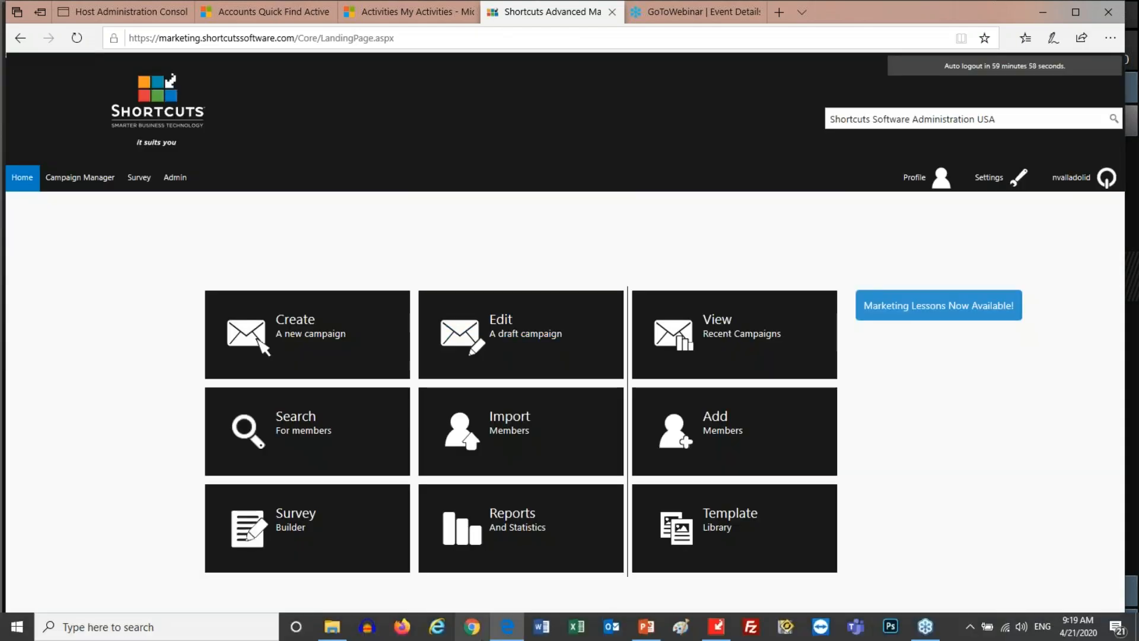
pyautogui.click(646, 627)
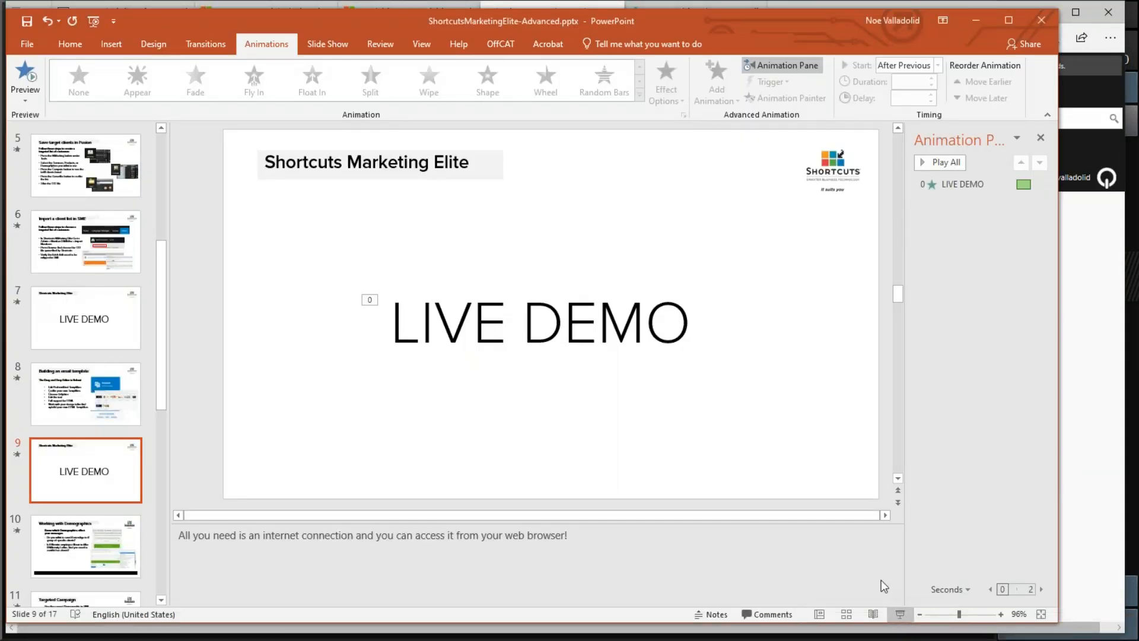
pyautogui.click(899, 614)
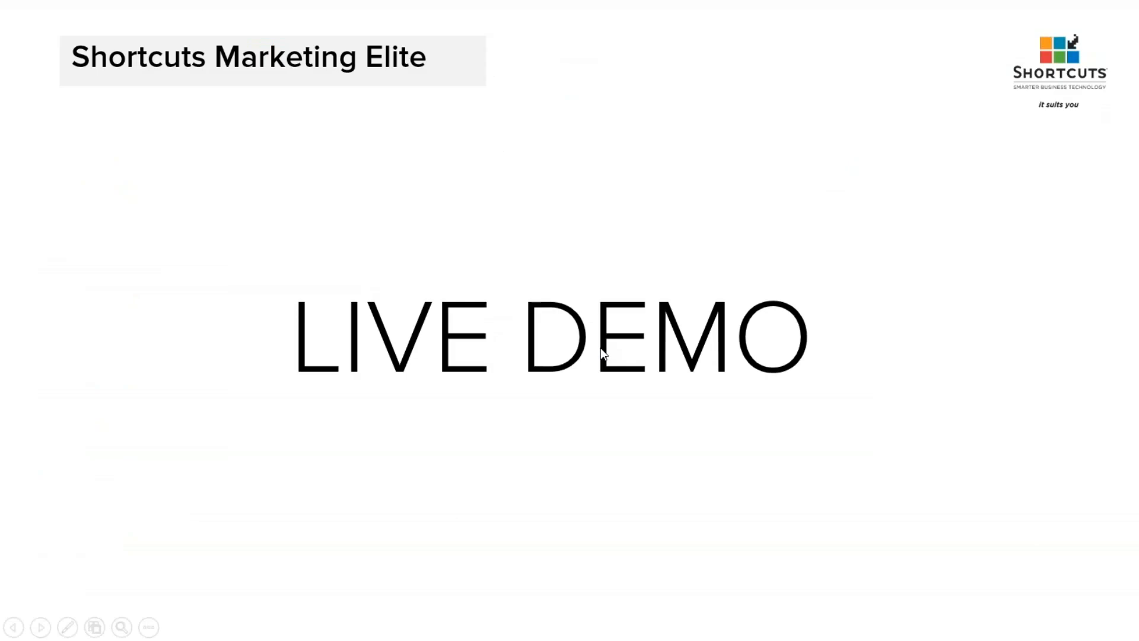
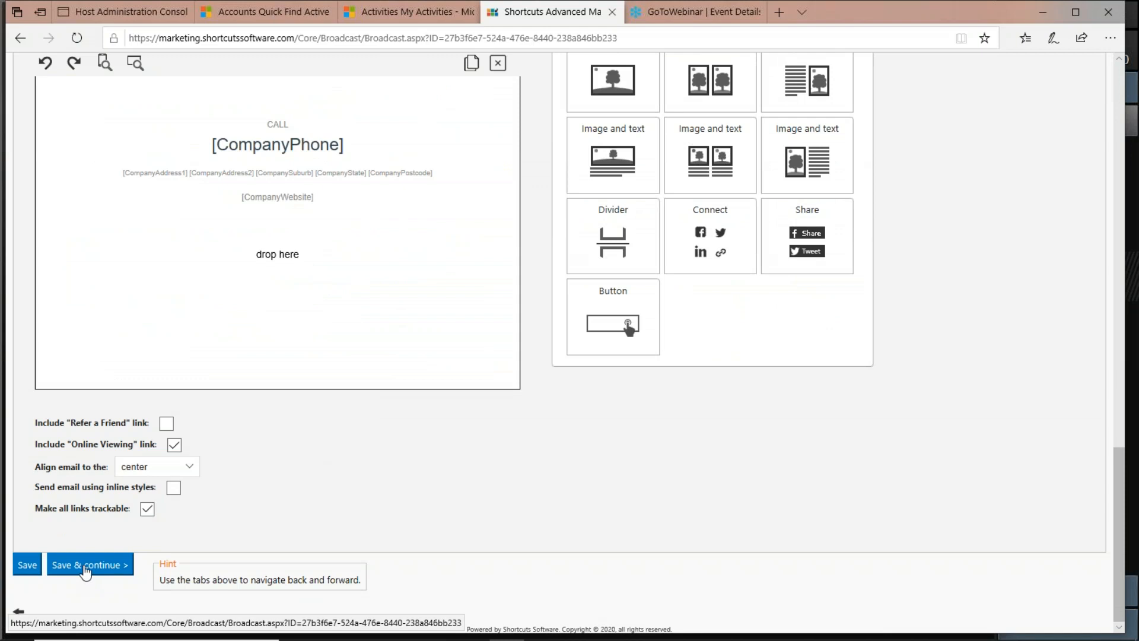
# Save the email design, continue to the send options, and set the send date to 01/May/2020.
pyautogui.click(84, 567)
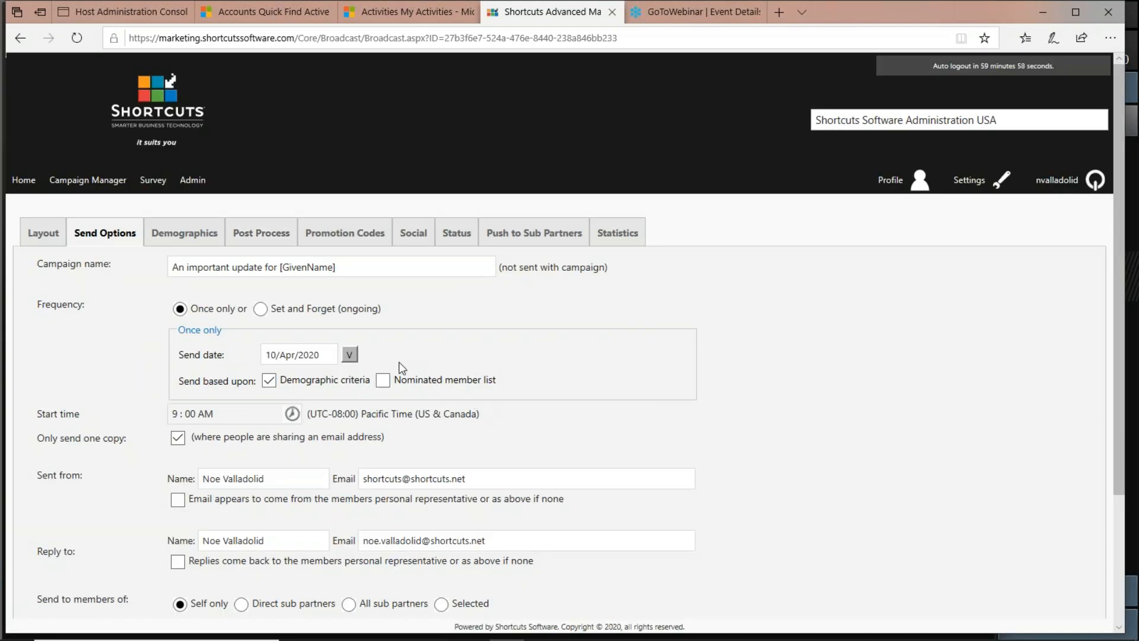
pyautogui.click(350, 354)
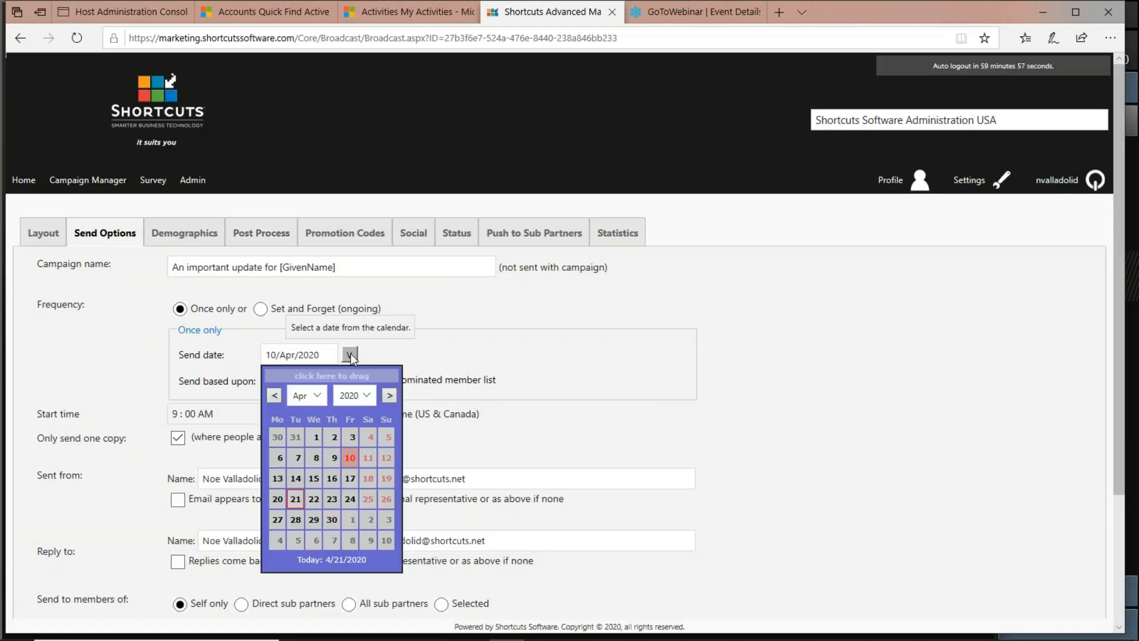
pyautogui.click(352, 520)
pyautogui.scroll(-3, 615, 430)
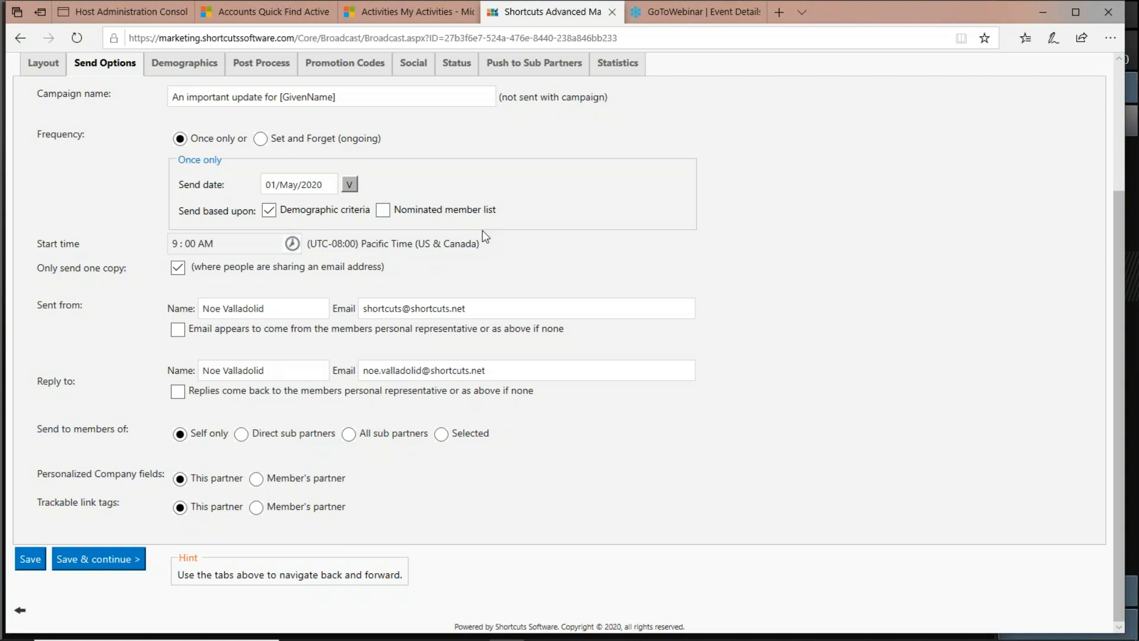
# Switch the send basis from Demographic criteria to Nominated member list.
pyautogui.moveTo(375, 212); pyautogui.dragTo(339, 215)
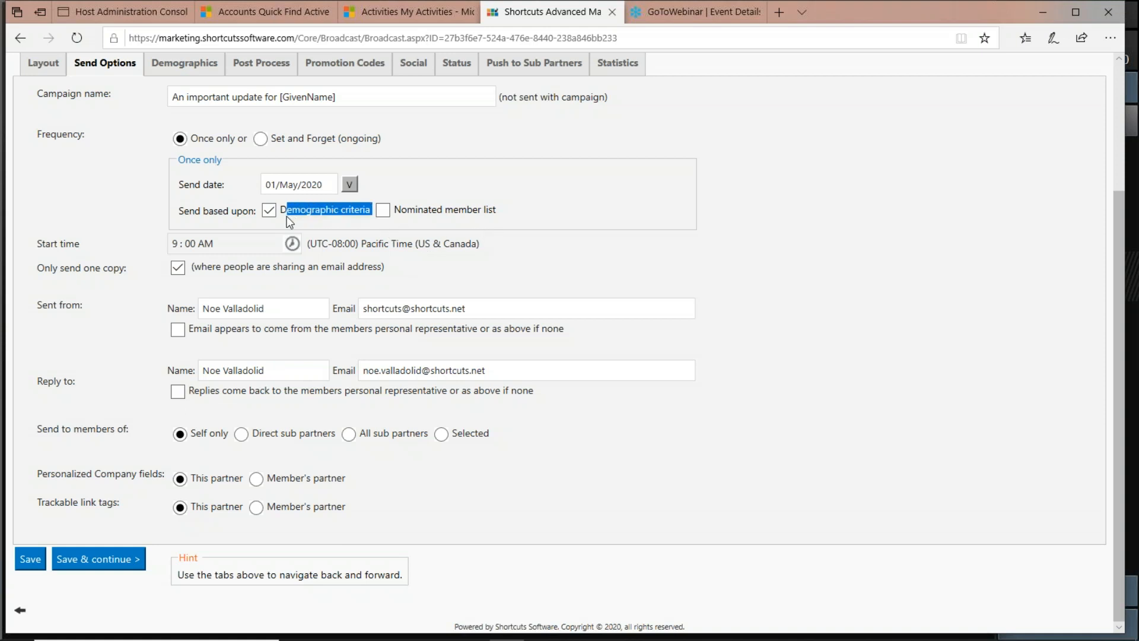
pyautogui.moveTo(496, 211); pyautogui.dragTo(406, 213)
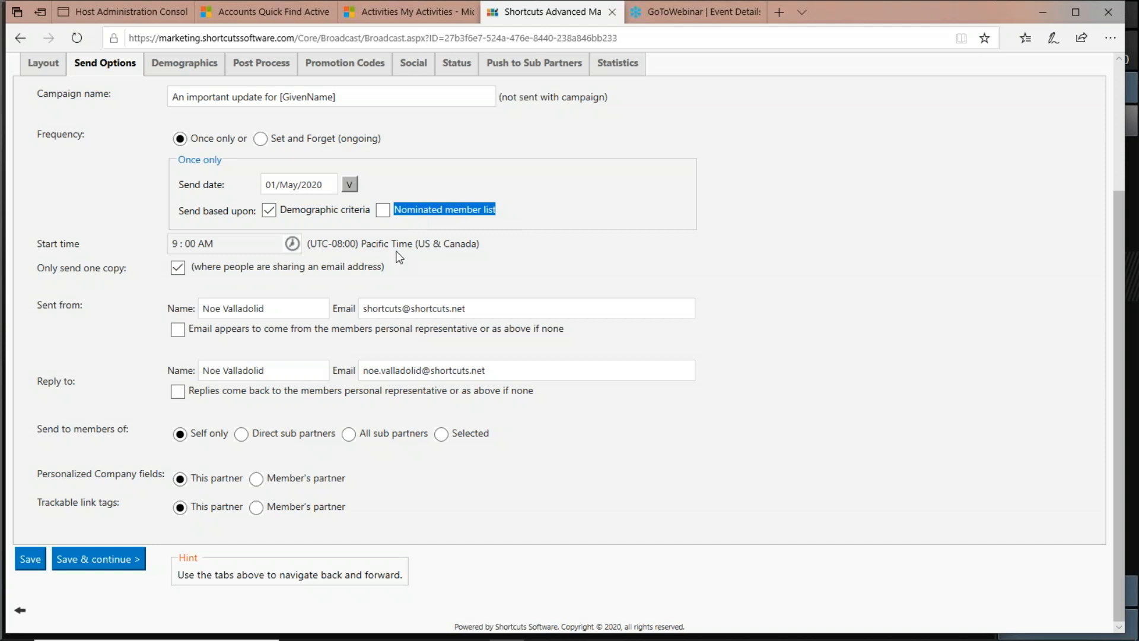
pyautogui.click(386, 212)
pyautogui.click(379, 212)
pyautogui.click(504, 235)
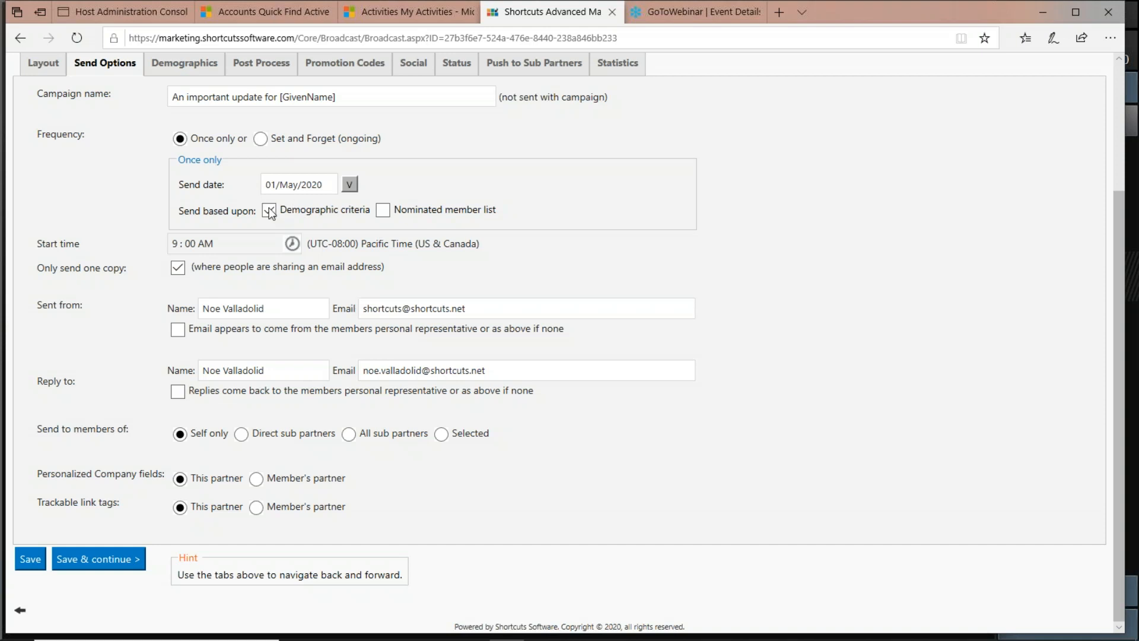
pyautogui.click(384, 210)
pyautogui.click(383, 211)
pyautogui.moveTo(497, 212); pyautogui.dragTo(399, 215)
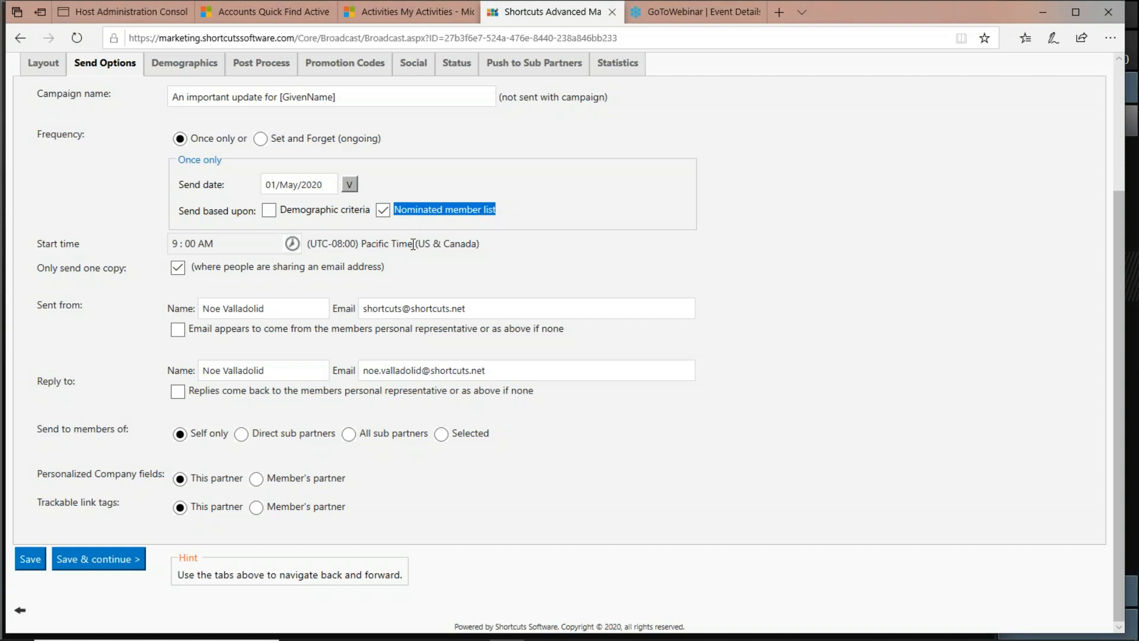
# Restore the send basis to Demographic criteria only, with Nominated member list unchecked.
pyautogui.click(407, 210)
pyautogui.click(269, 212)
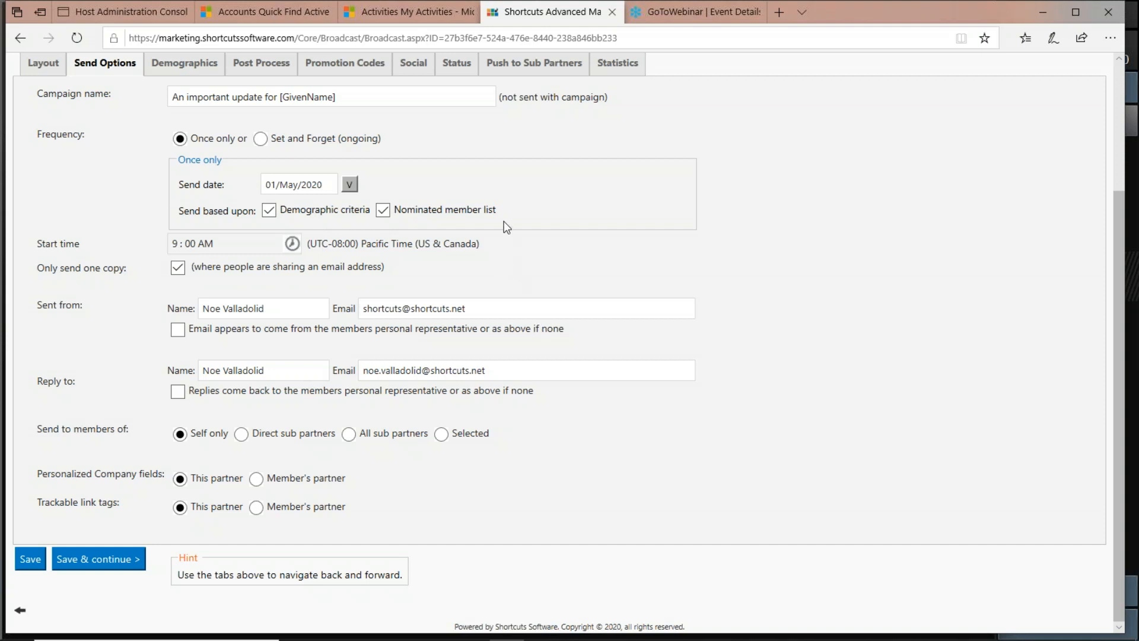
pyautogui.moveTo(498, 211); pyautogui.dragTo(449, 212)
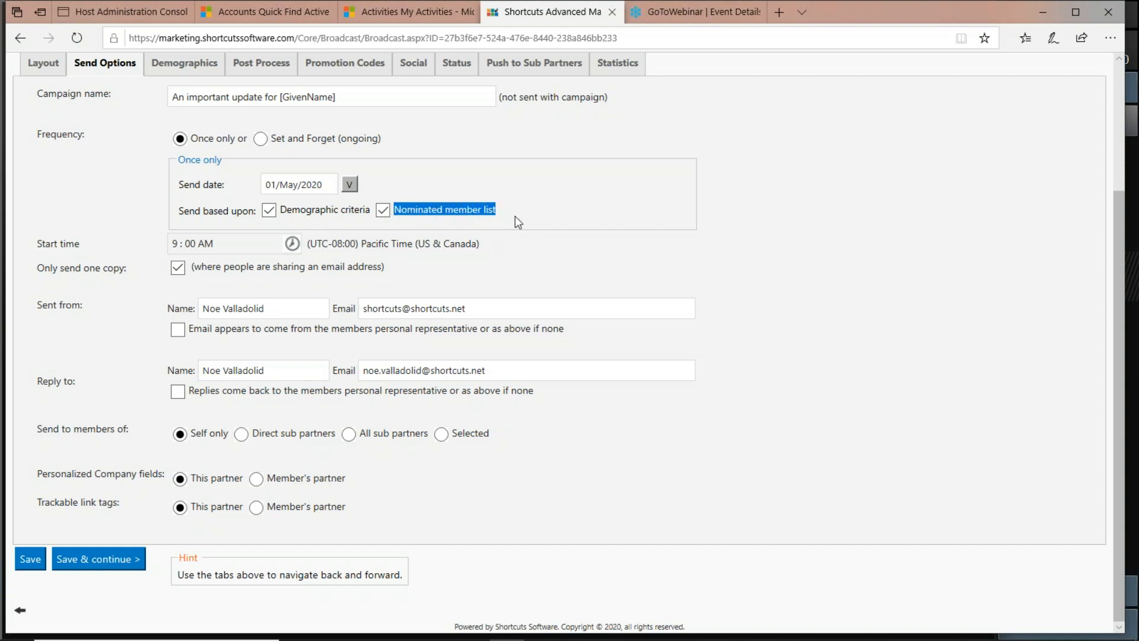
pyautogui.moveTo(369, 210); pyautogui.dragTo(363, 211)
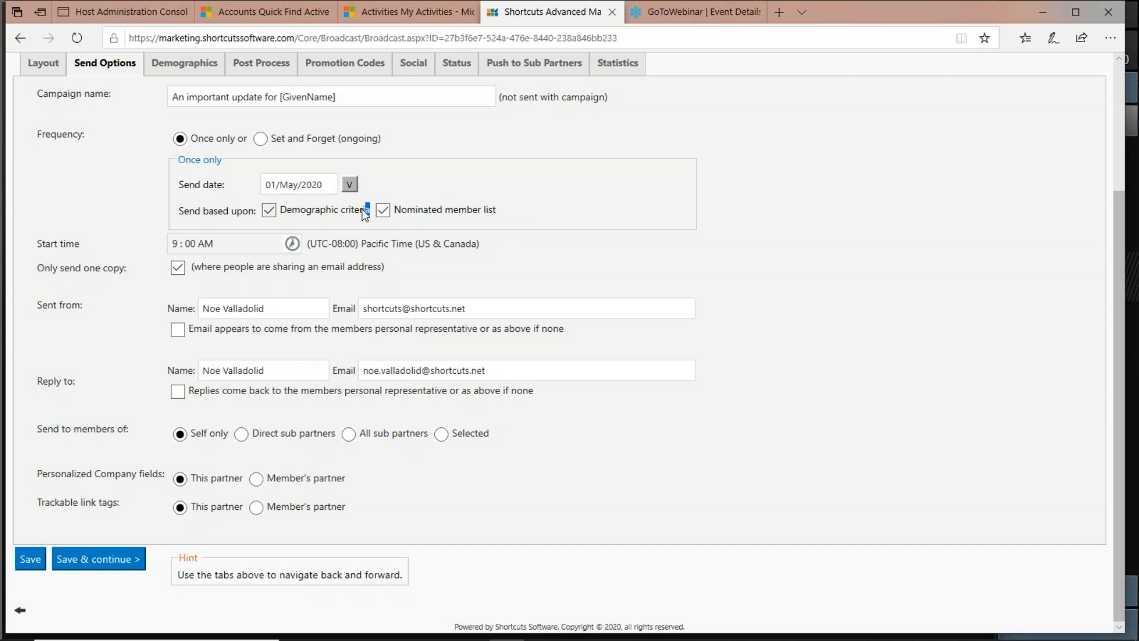
pyautogui.click(268, 210)
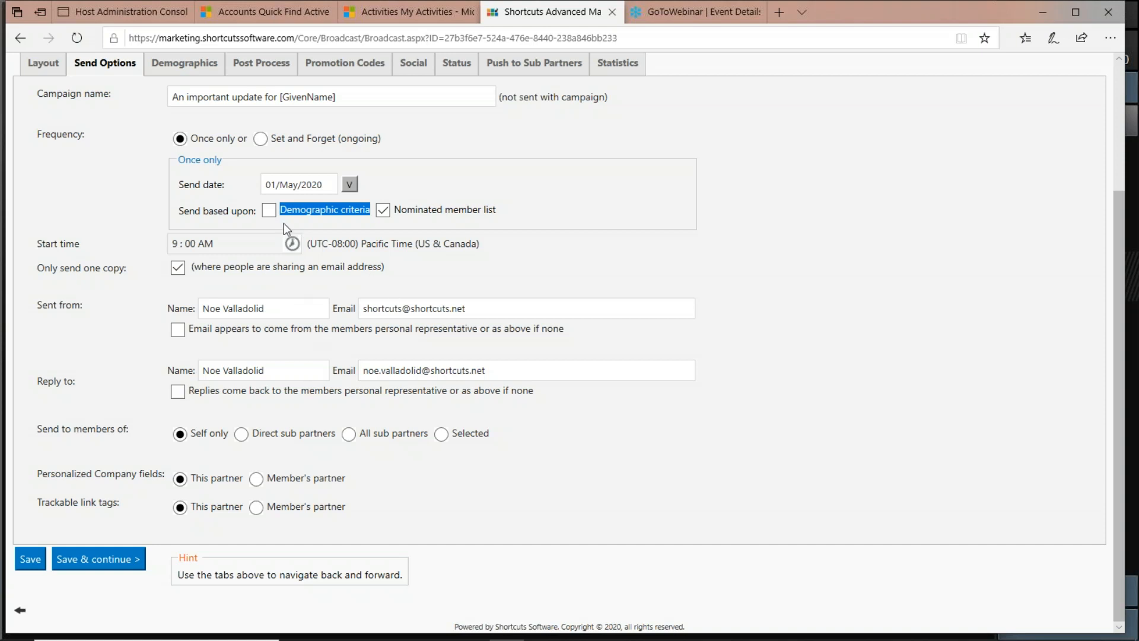
pyautogui.click(269, 212)
pyautogui.click(384, 212)
# Continue to the demographics targeting and remove the existing Manual Import lists scenario.
pyautogui.click(94, 553)
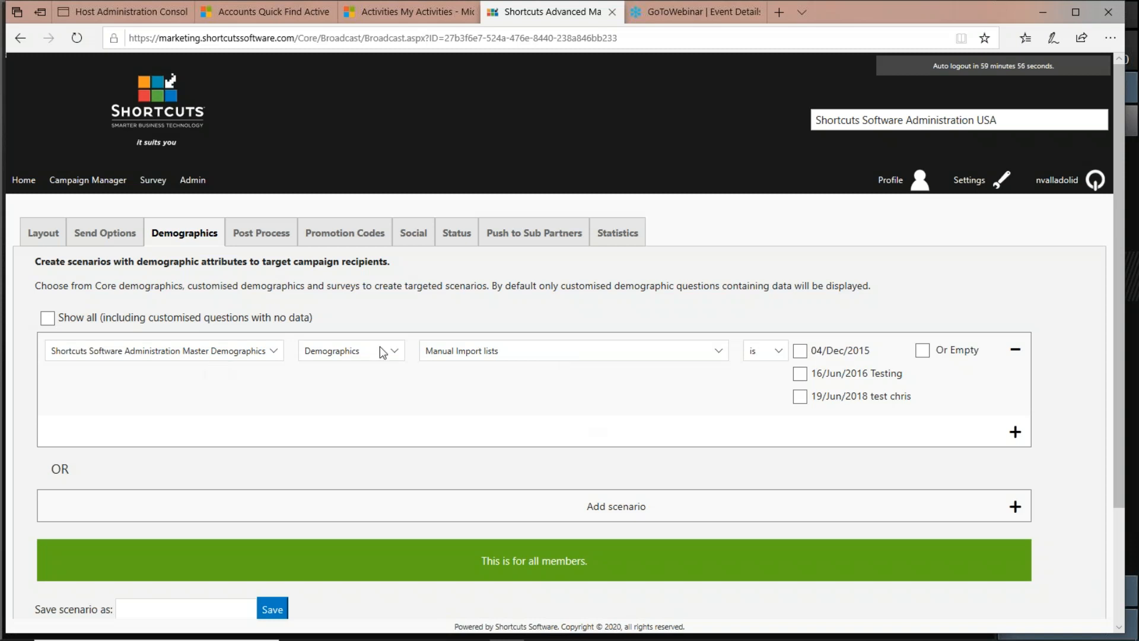
pyautogui.click(273, 352)
pyautogui.click(226, 276)
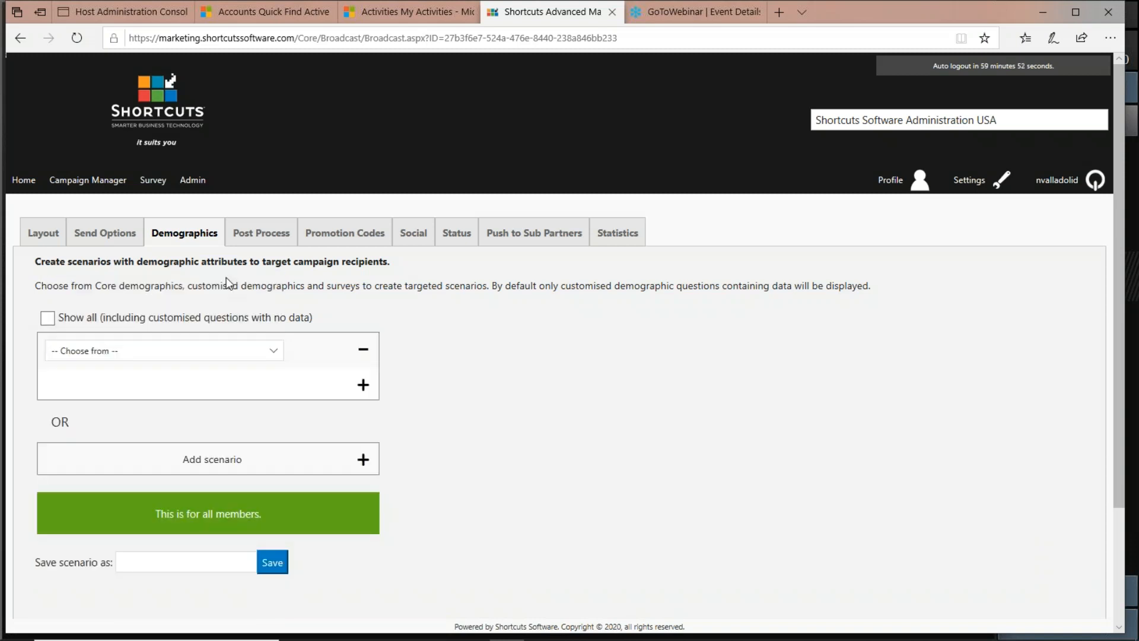
pyautogui.click(363, 351)
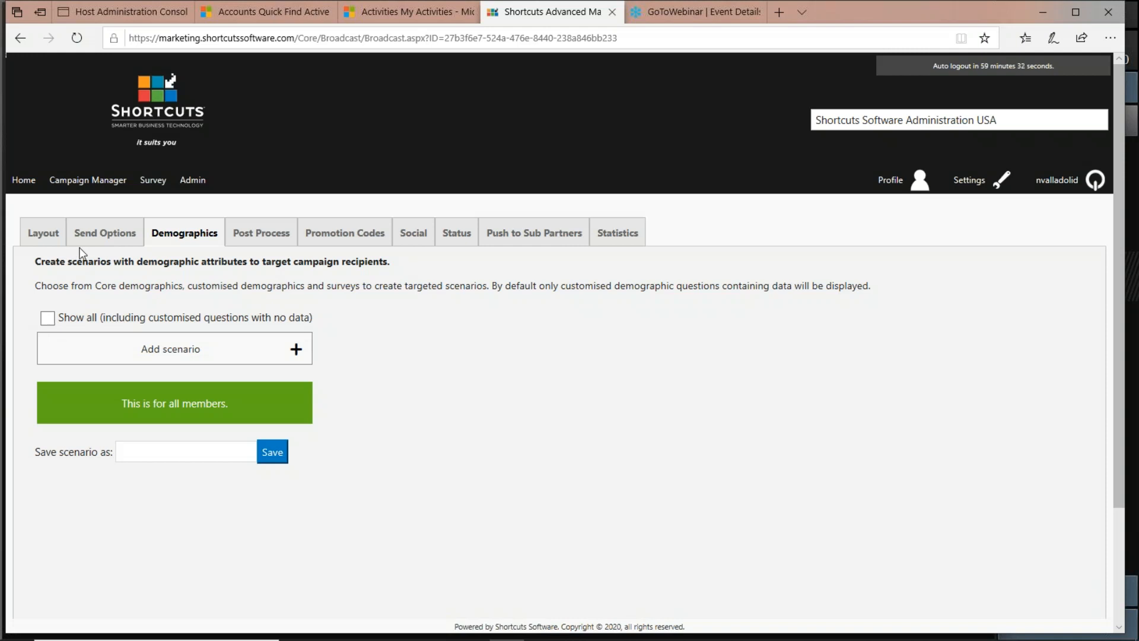
# Set the campaign frequency to Set and Forget (ongoing) and open the list of date-related events.
pyautogui.click(95, 240)
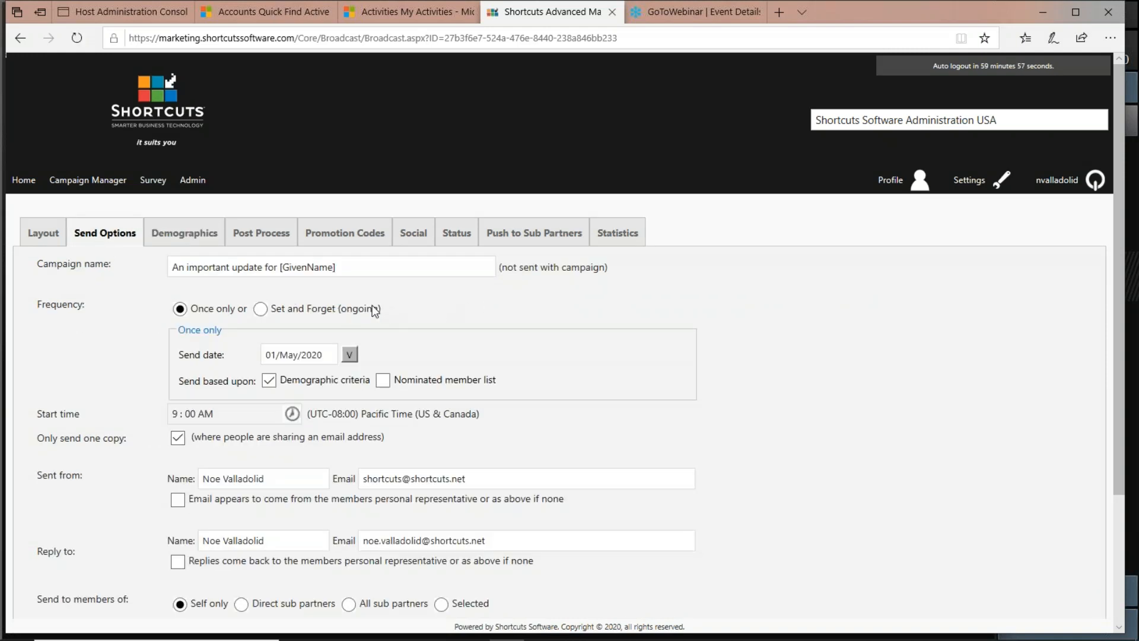
pyautogui.click(262, 309)
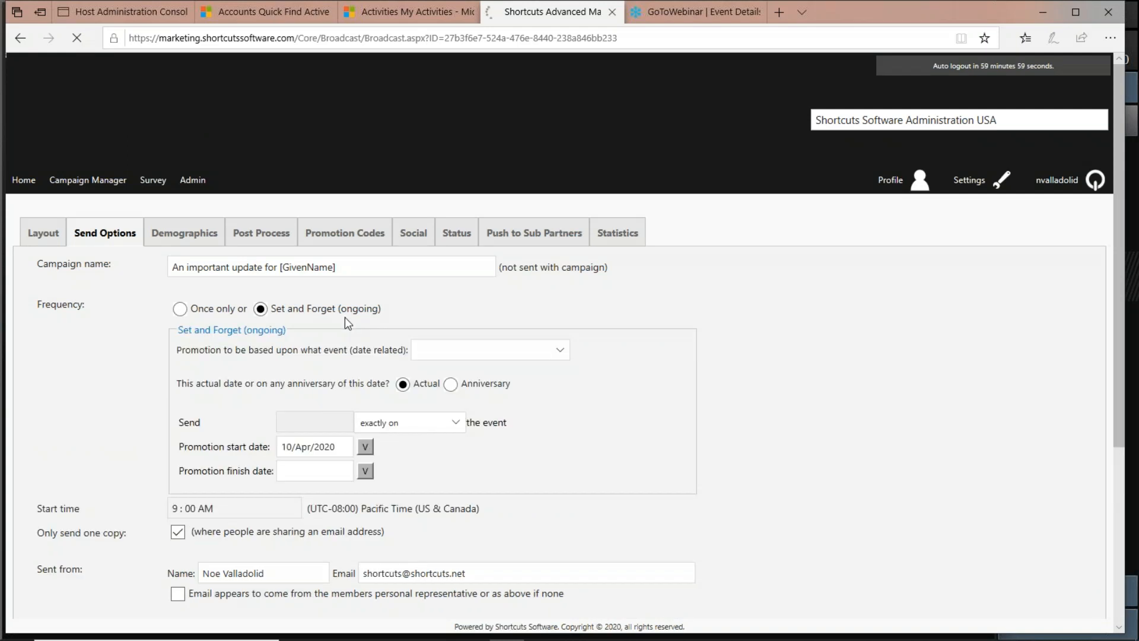
pyautogui.click(560, 350)
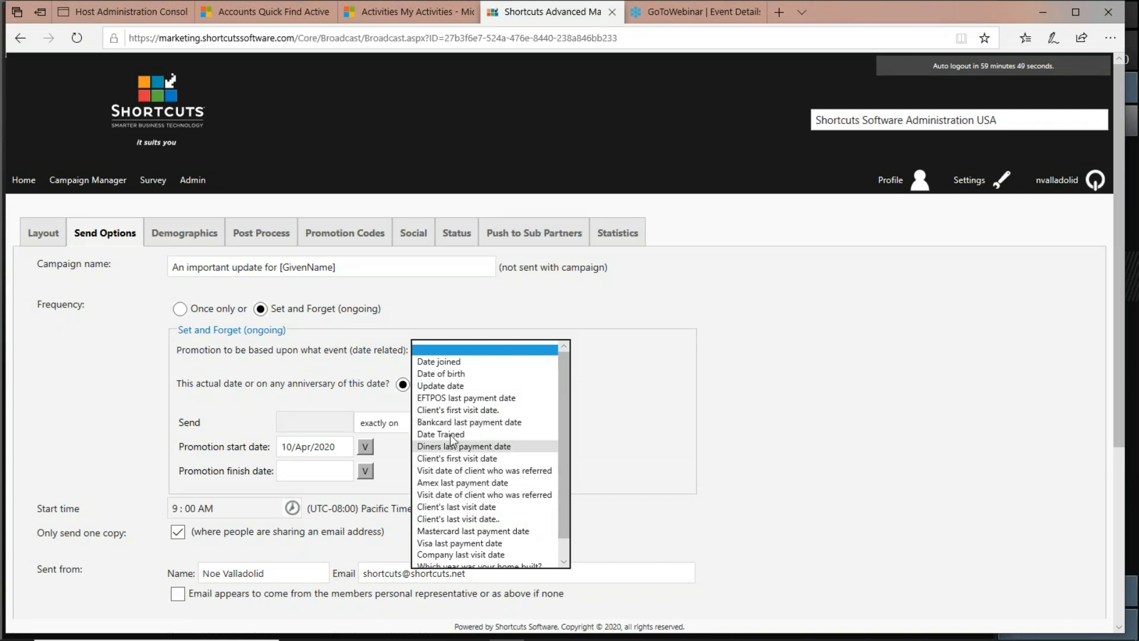
# Add a demographic scenario using Shortcuts Software Administration Master Demographics, category Demographics, and Manual Import lists.
pyautogui.click(191, 241)
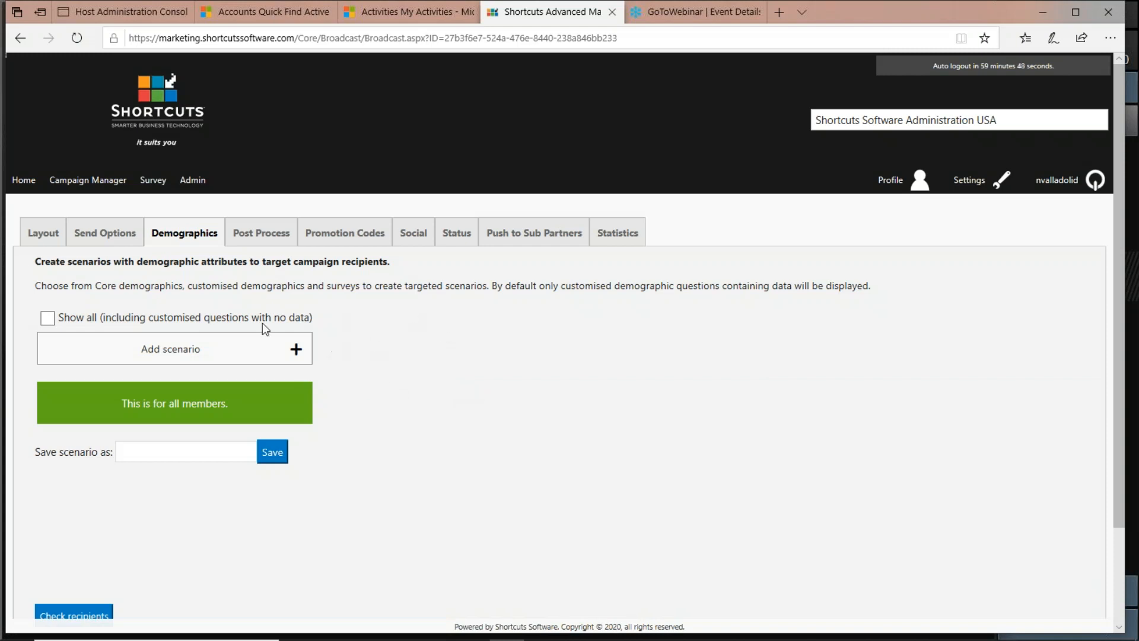
pyautogui.click(296, 350)
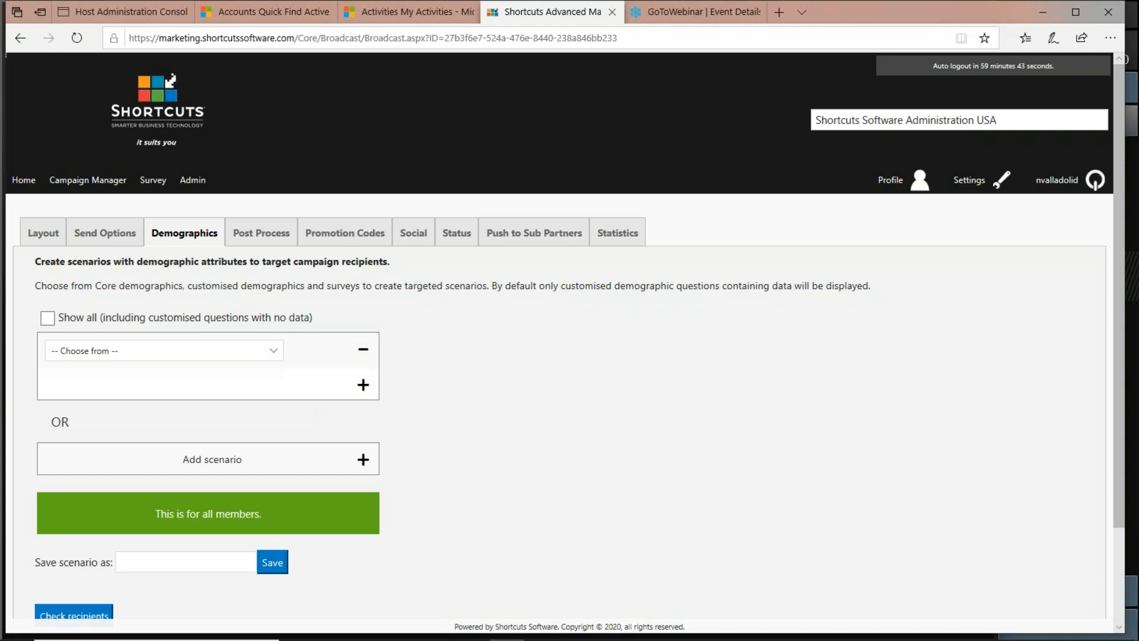
pyautogui.click(277, 350)
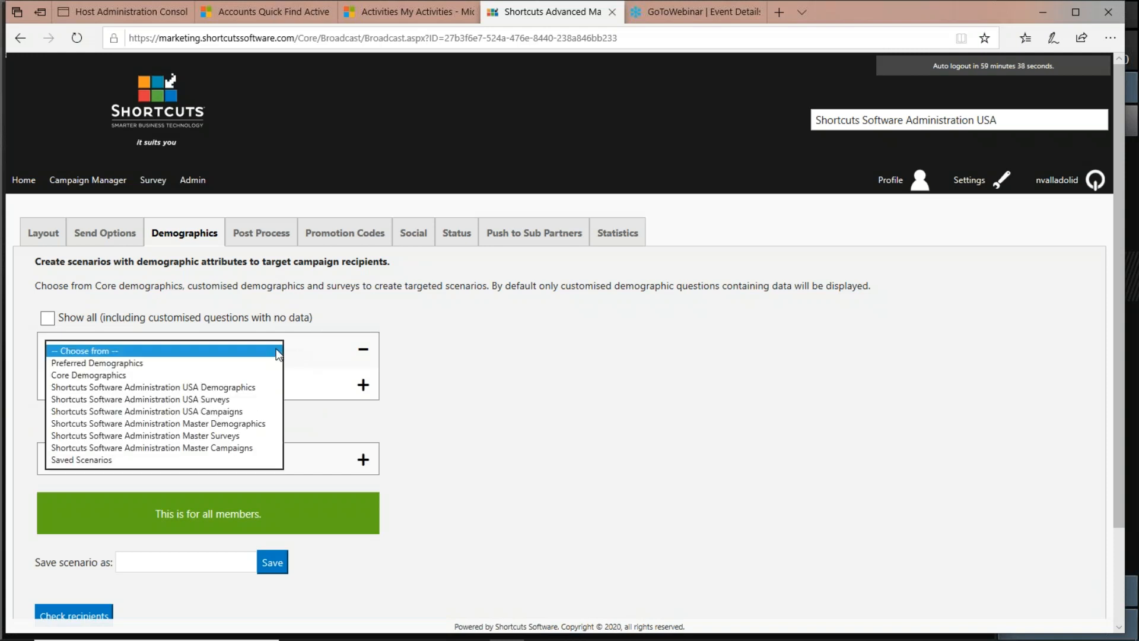
pyautogui.click(259, 423)
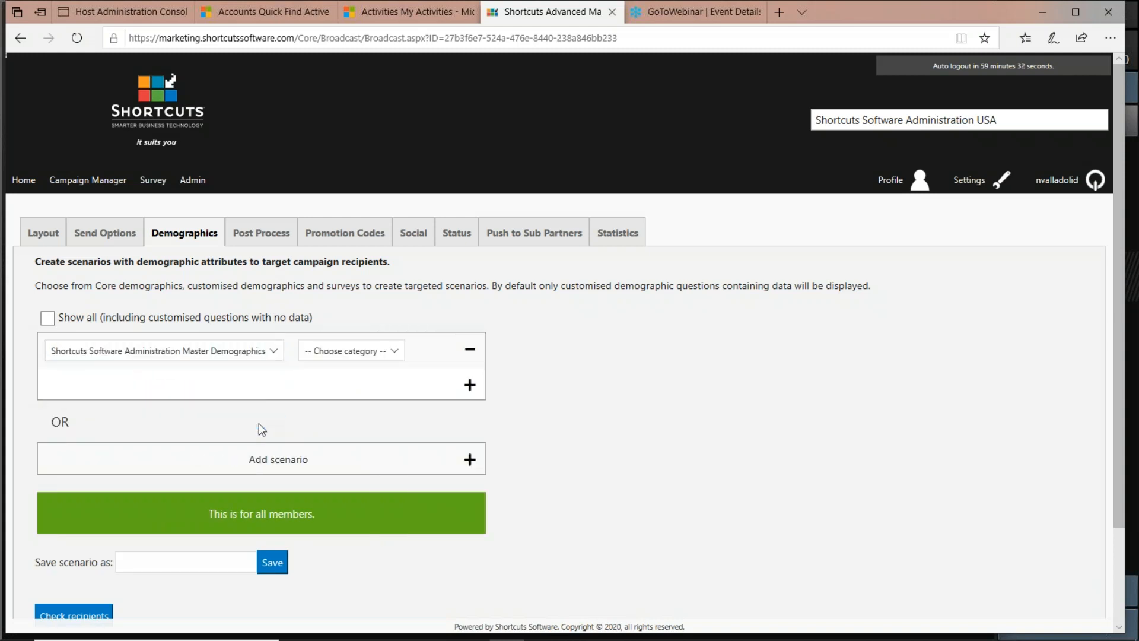
pyautogui.click(394, 354)
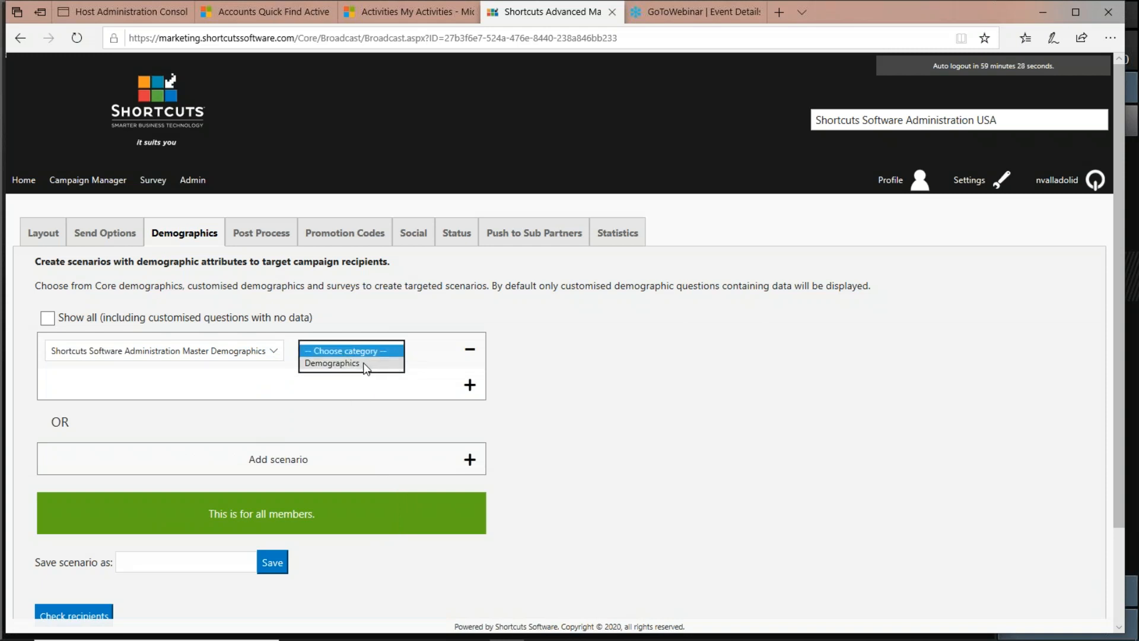
pyautogui.click(357, 368)
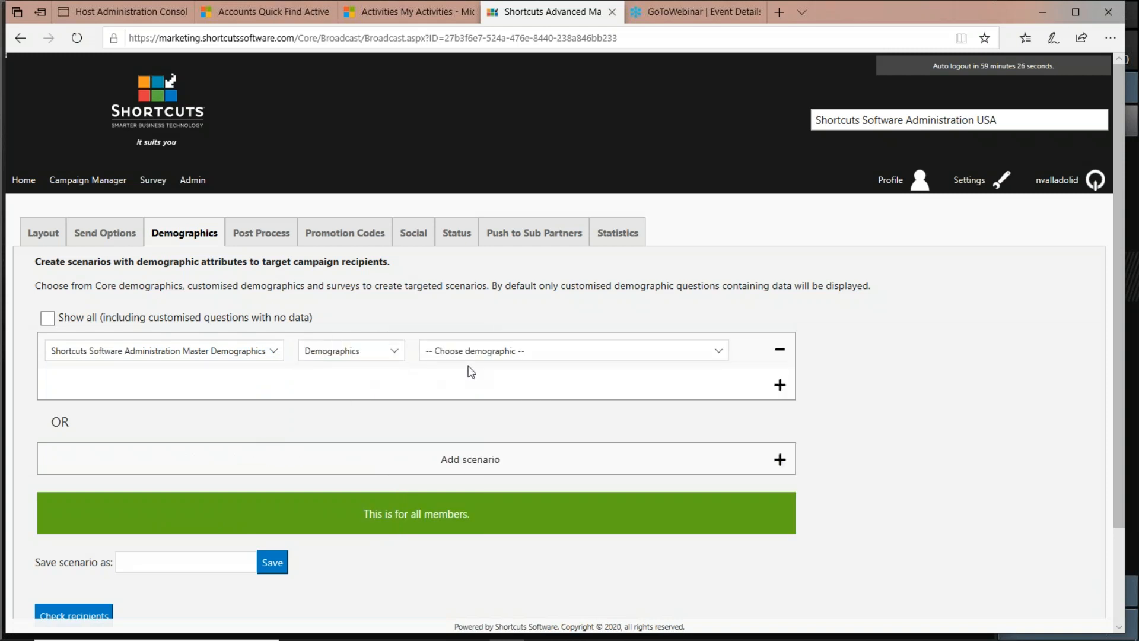
pyautogui.click(725, 353)
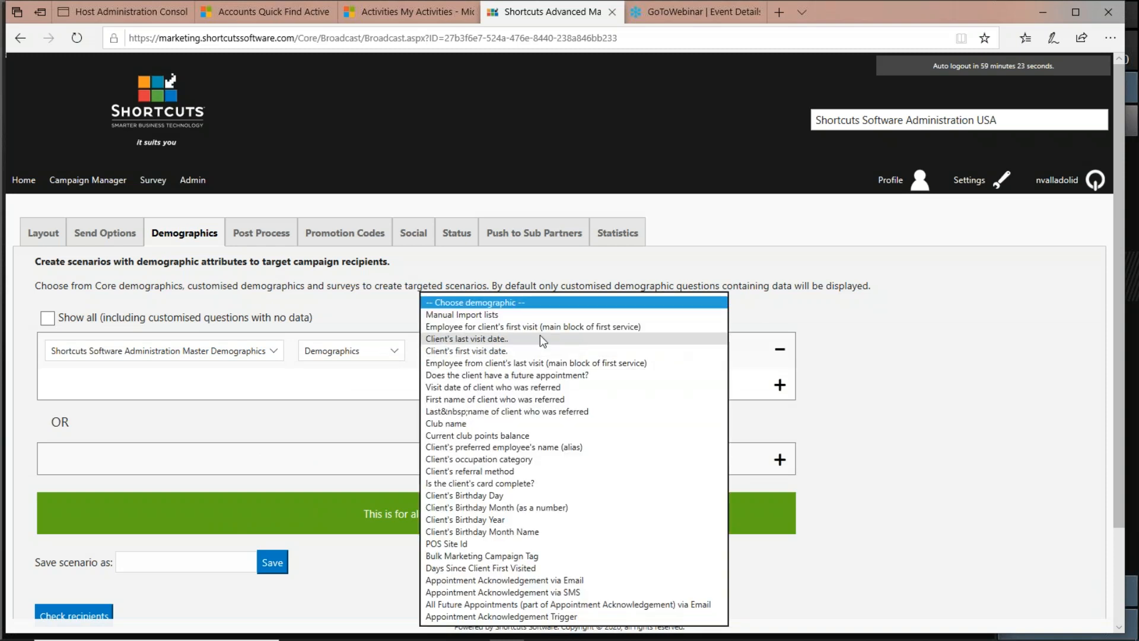
pyautogui.click(488, 321)
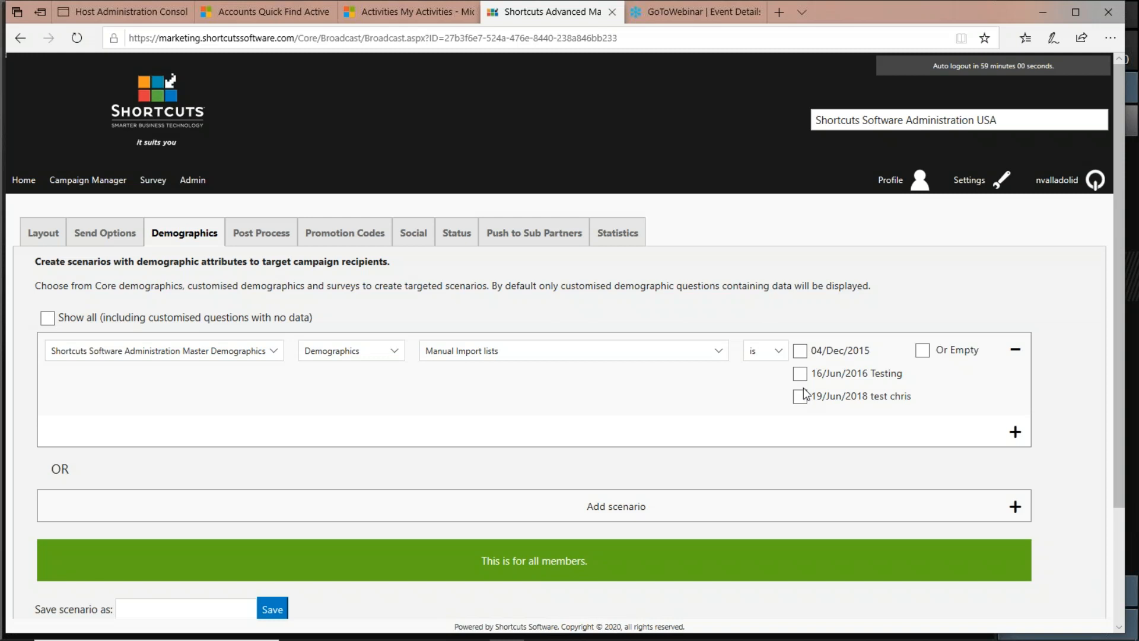
# Change the scenario to Client's preferred employee's name (alias) and enter an employee's name as its value.
pyautogui.click(719, 351)
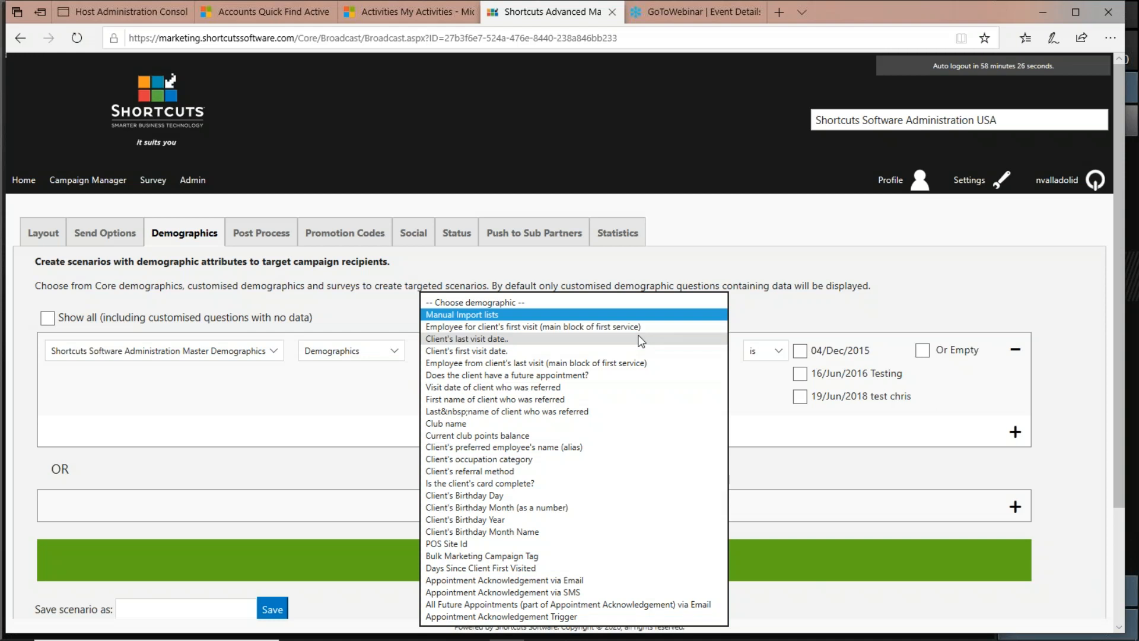
pyautogui.click(573, 447)
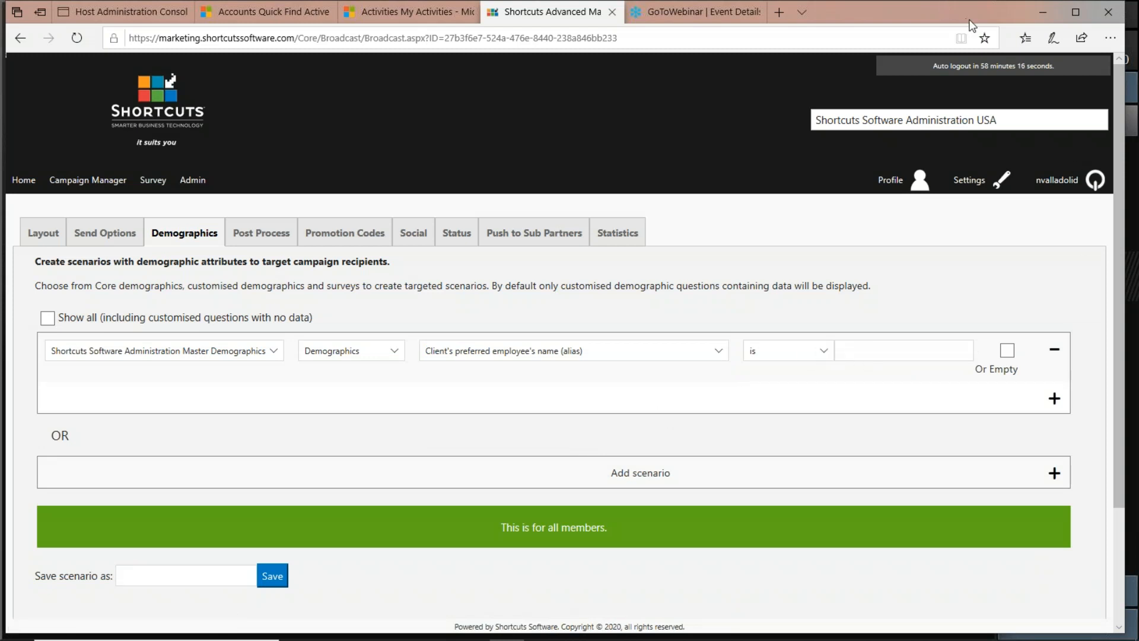
pyautogui.click(843, 27)
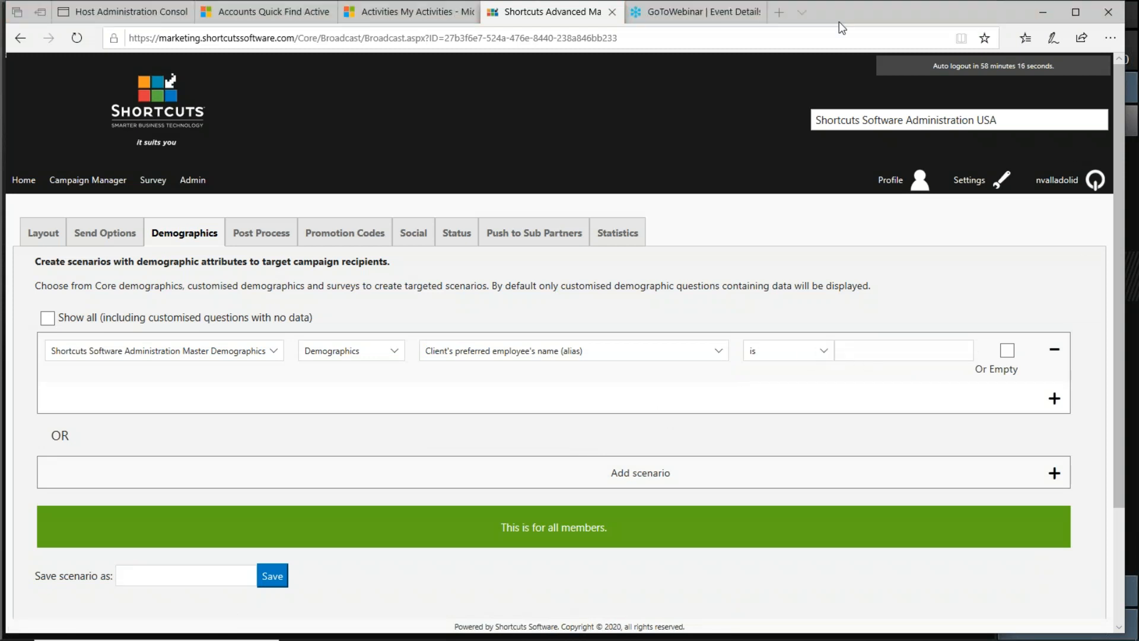
pyautogui.click(906, 358)
pyautogui.write('Angel')
# Add an OR scenario where Employee from client's last visit (main block of first service) is Angel, then remove it.
pyautogui.moveTo(69, 437); pyautogui.dragTo(46, 442)
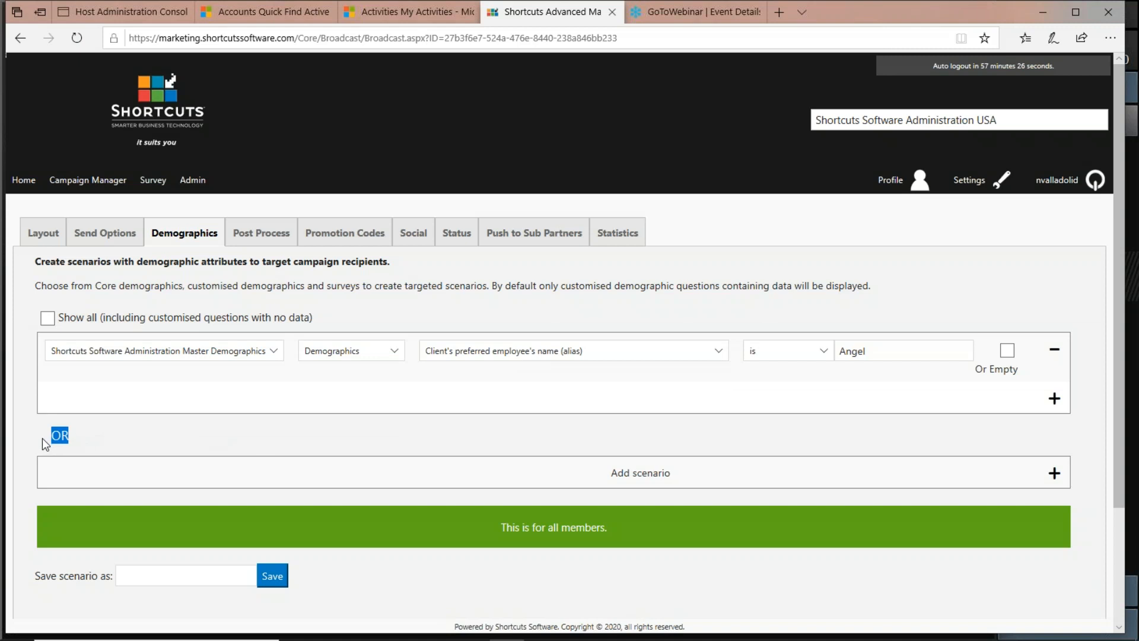
pyautogui.click(1054, 475)
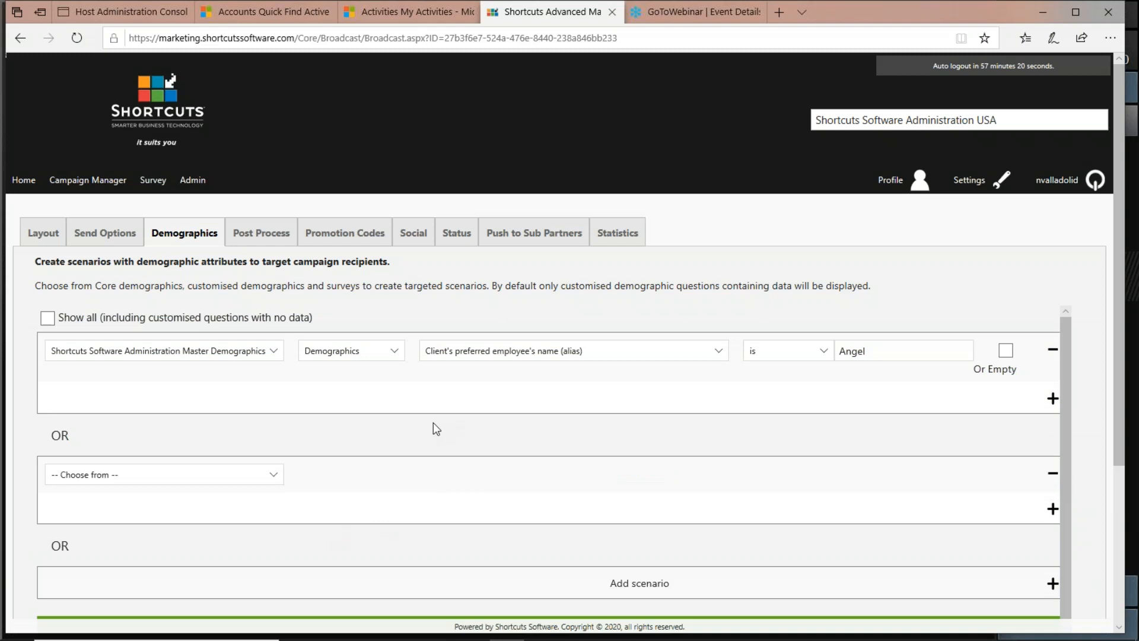
pyautogui.click(267, 480)
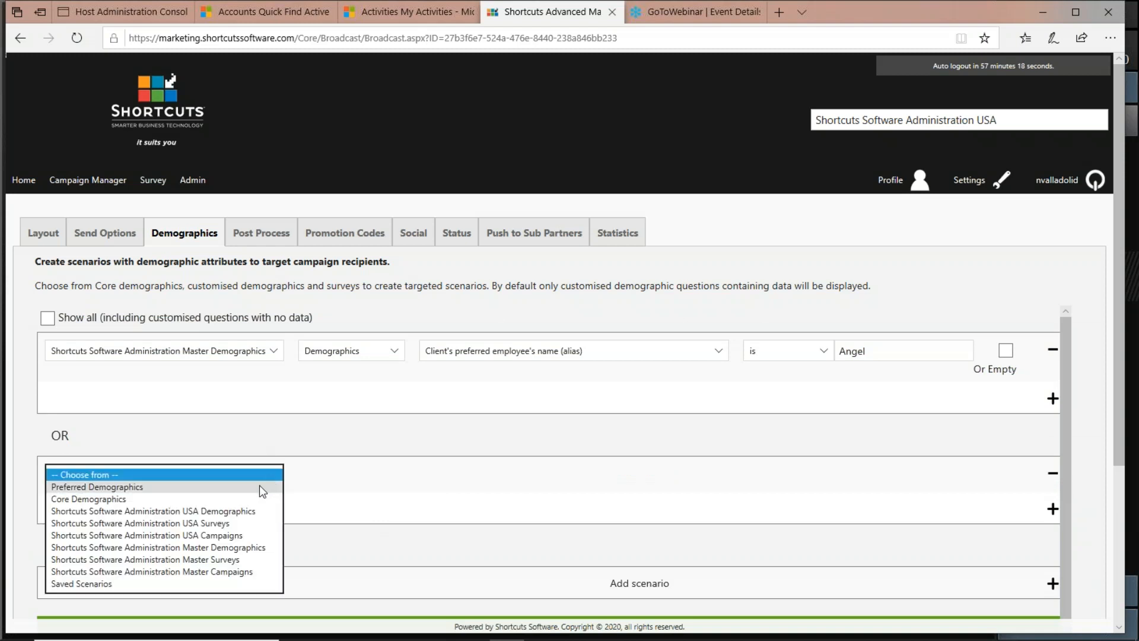
pyautogui.click(252, 547)
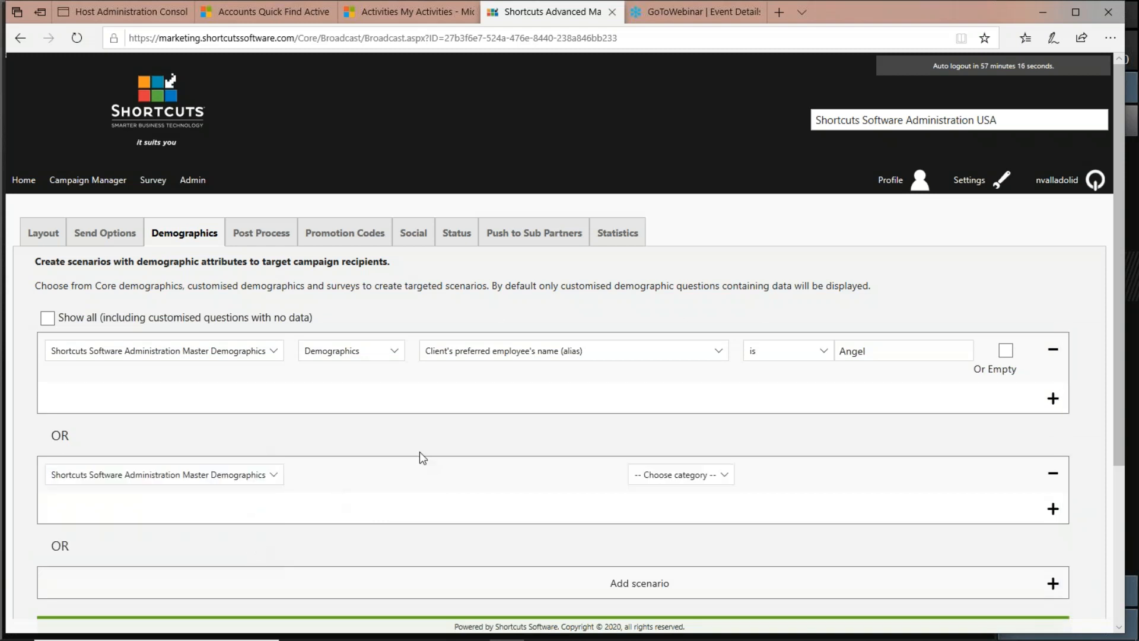
pyautogui.click(729, 483)
pyautogui.click(700, 492)
pyautogui.click(642, 477)
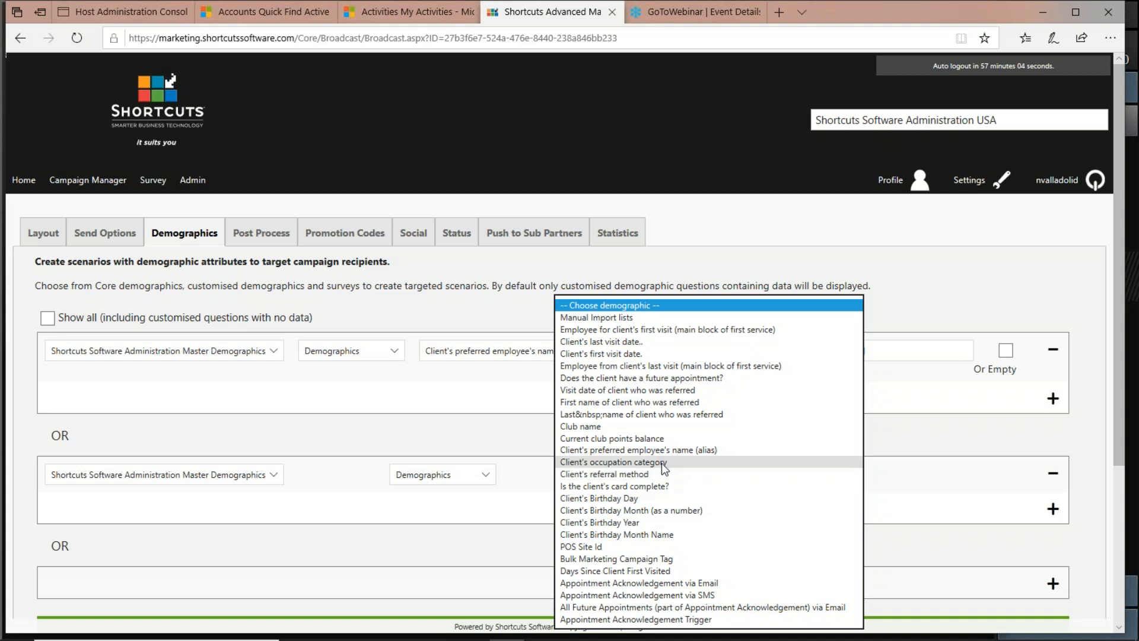
pyautogui.click(701, 370)
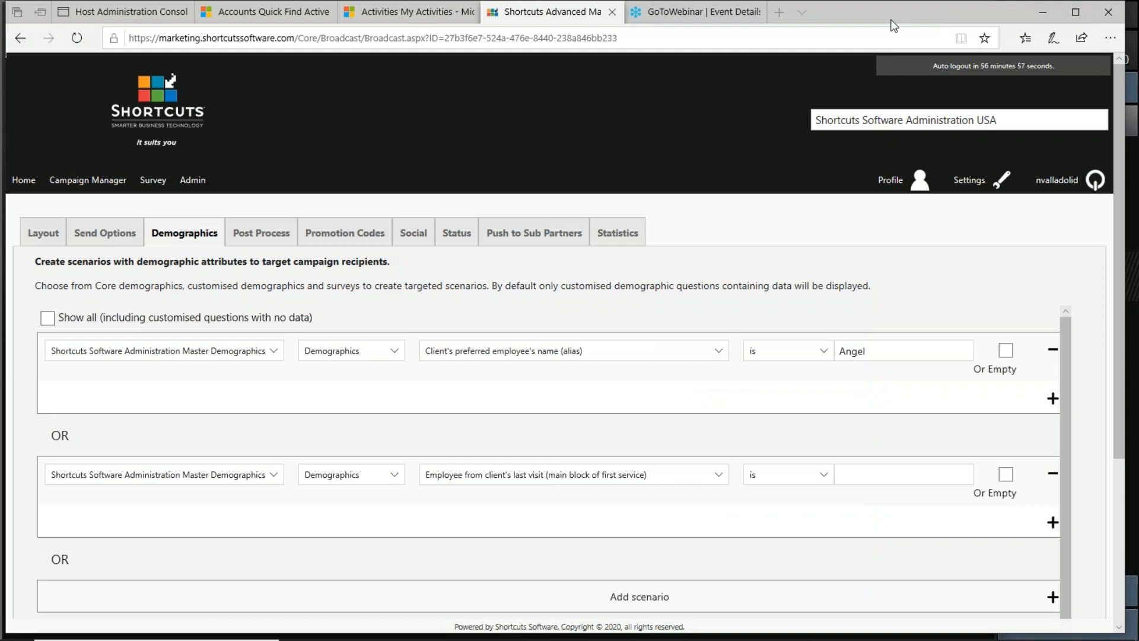
pyautogui.click(908, 469)
pyautogui.write('Angel')
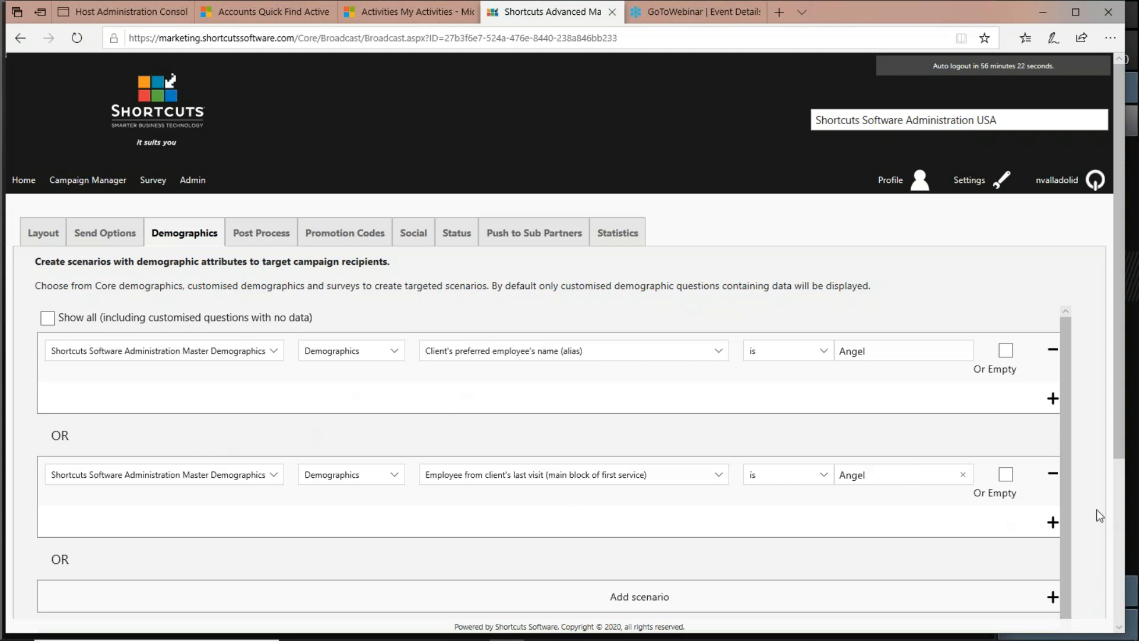
pyautogui.click(1053, 473)
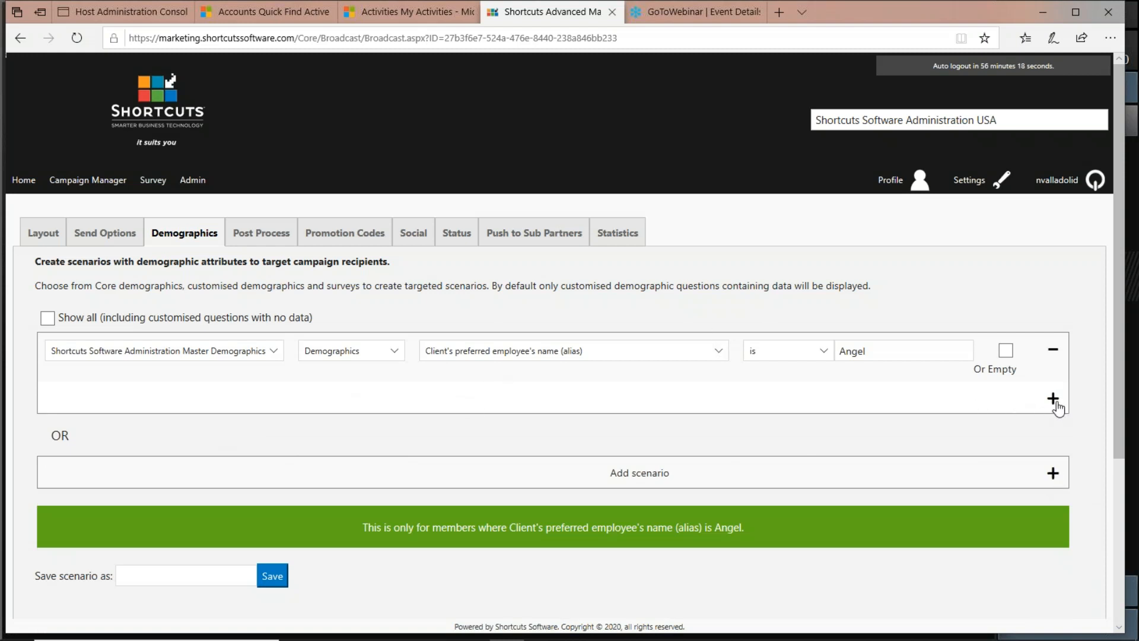
# Add an AND condition to the first scenario using Shortcuts Software Administration Master Demographics, Demographics, and Client's last visit date..
pyautogui.click(1054, 401)
pyautogui.click(758, 16)
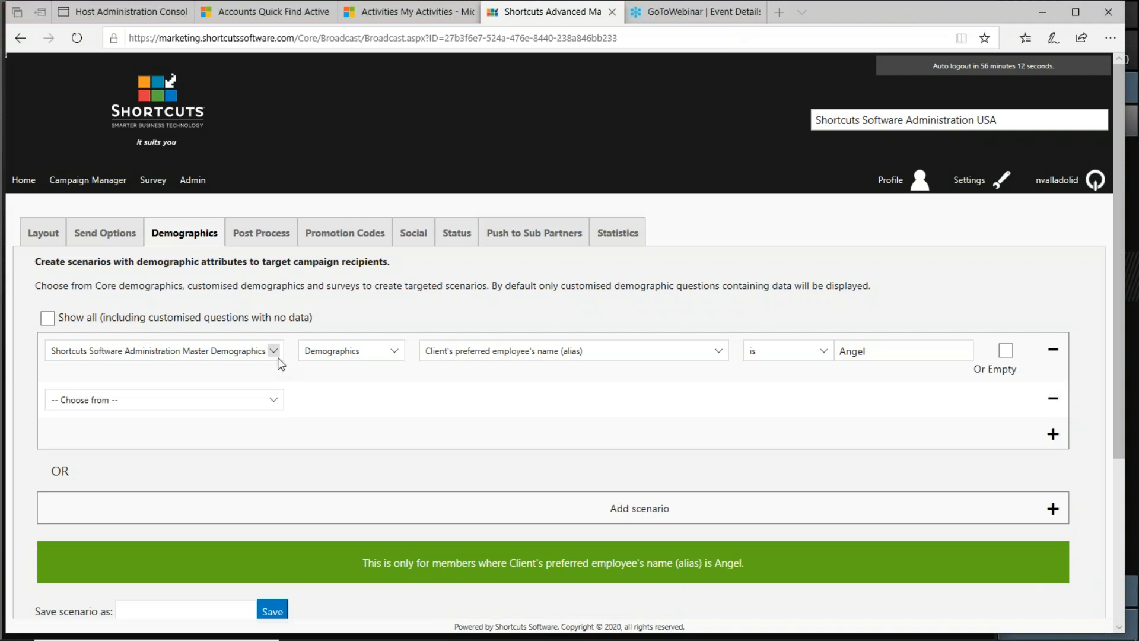
pyautogui.click(279, 400)
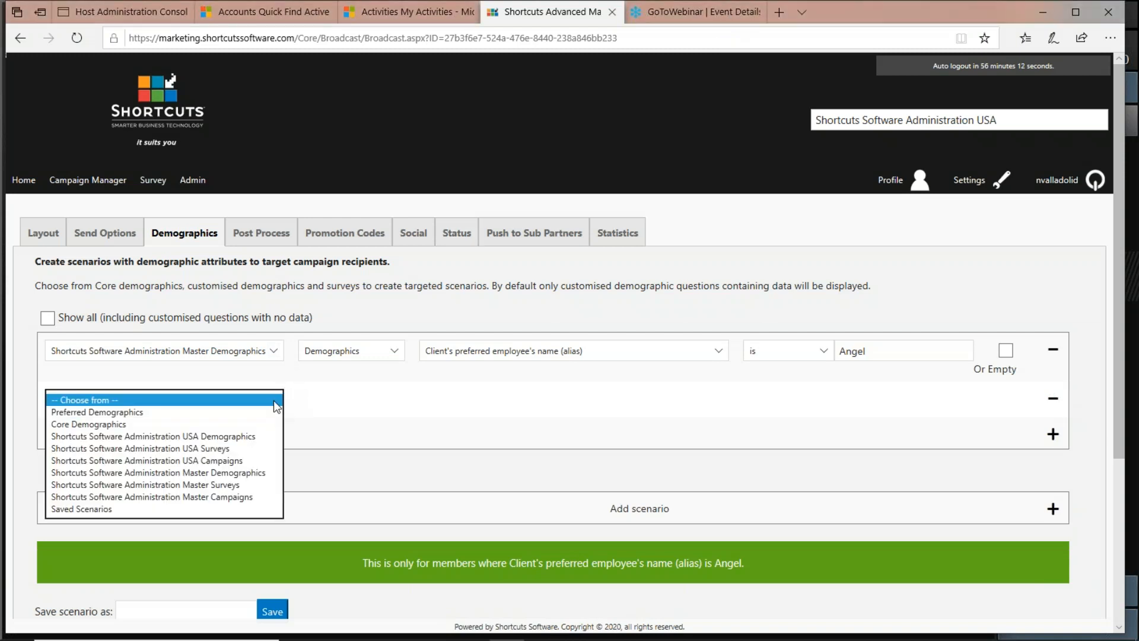
pyautogui.click(245, 473)
pyautogui.click(397, 401)
pyautogui.click(388, 416)
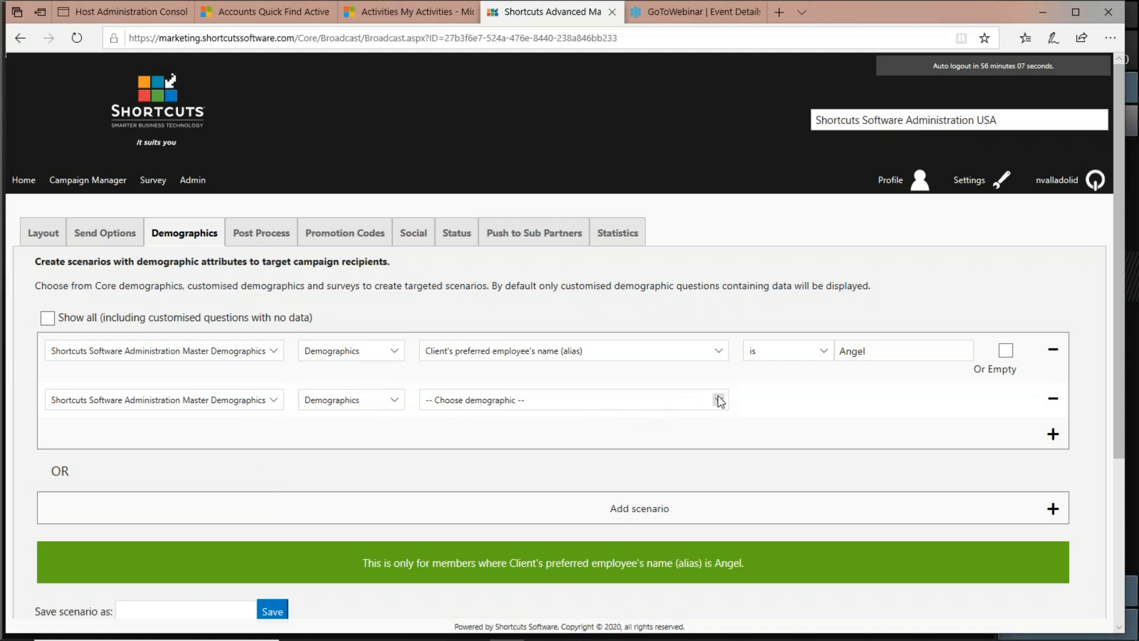
pyautogui.click(719, 401)
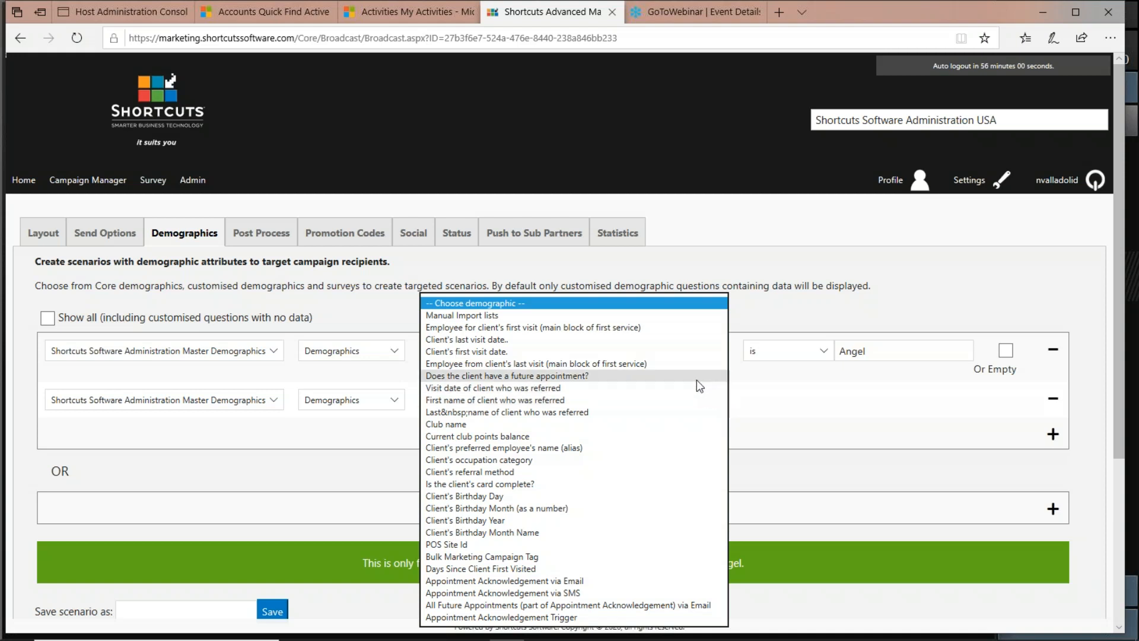
pyautogui.click(689, 342)
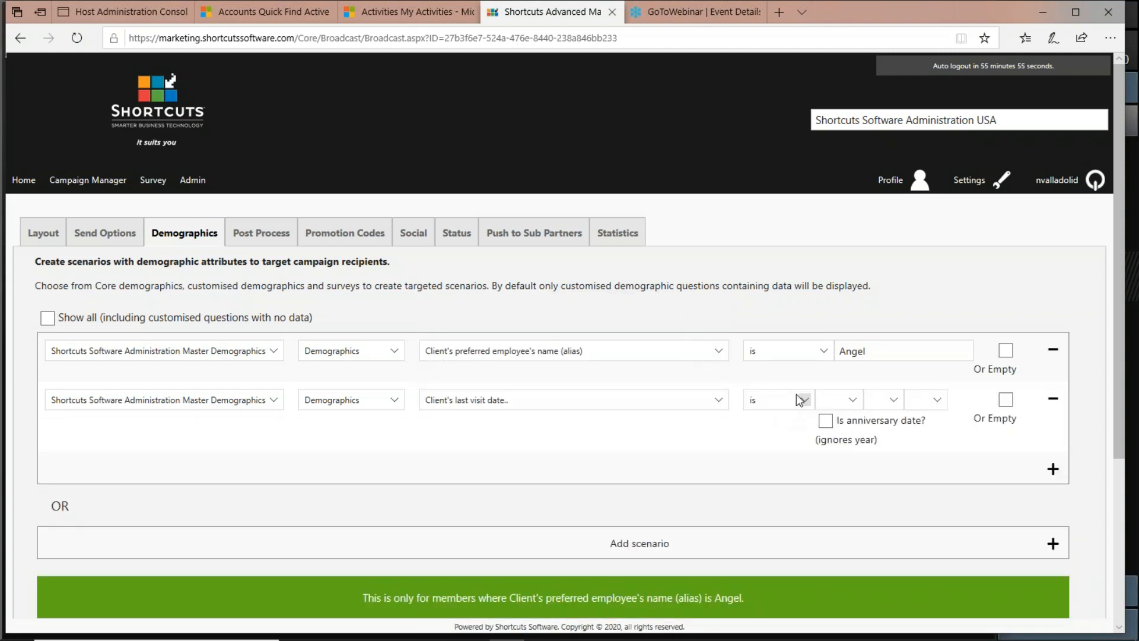
pyautogui.click(807, 400)
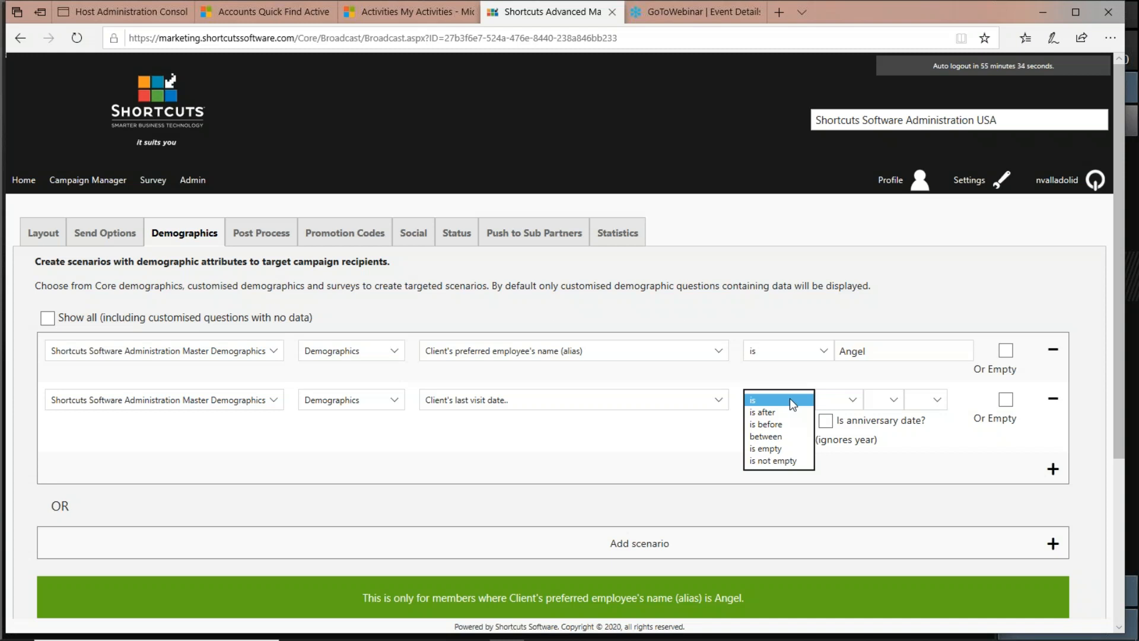
pyautogui.click(717, 400)
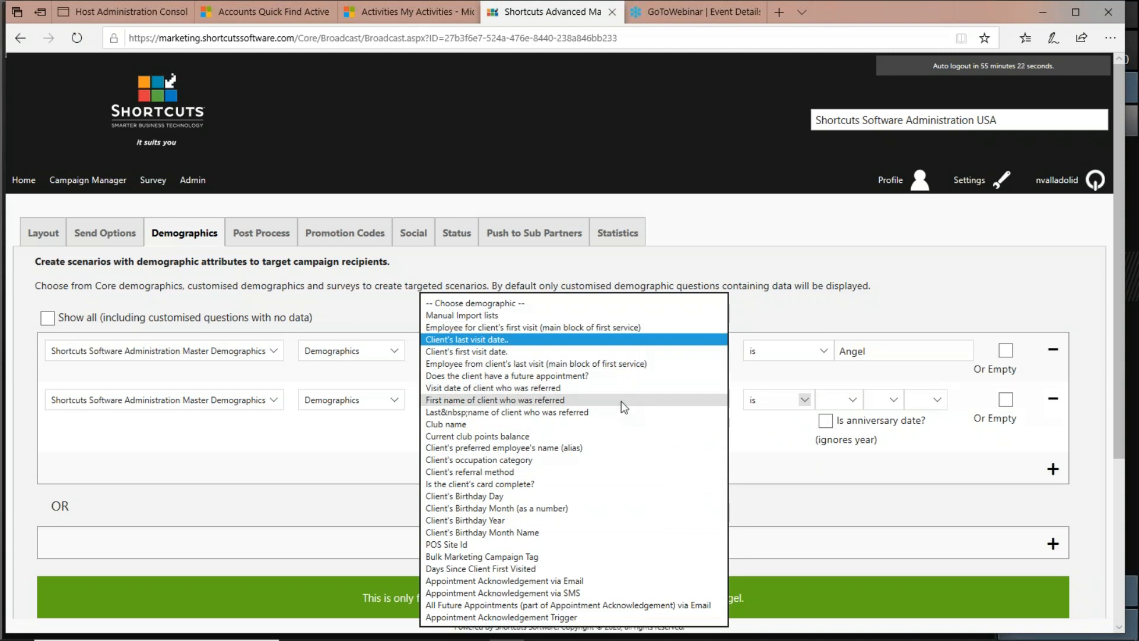
pyautogui.click(710, 213)
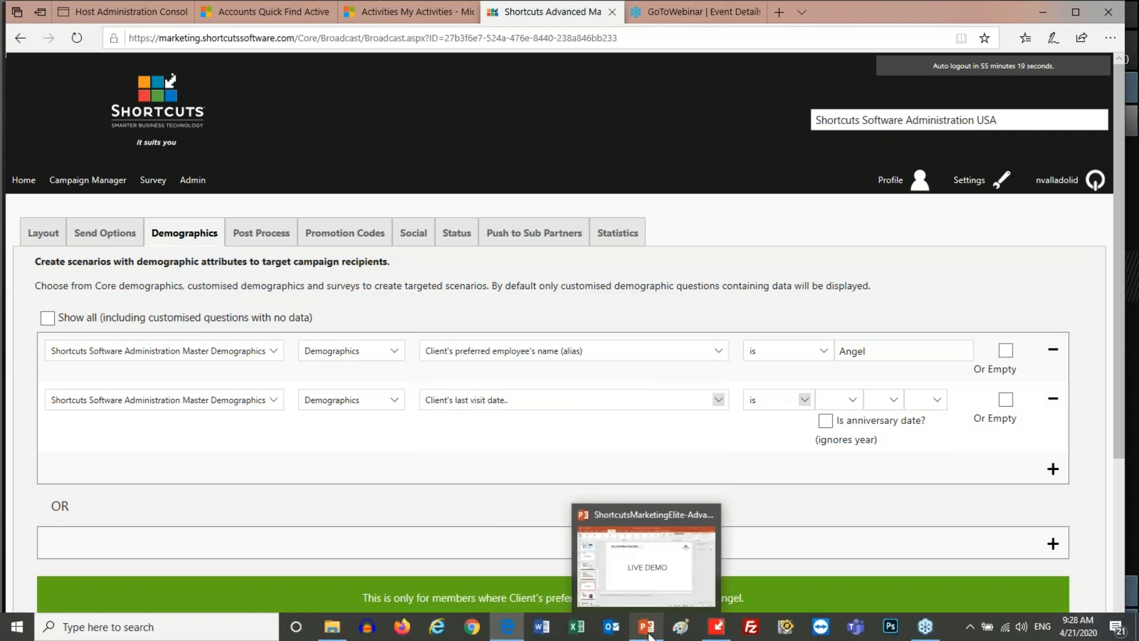
# Switch to the PowerPoint presentation and start the slide show from the current slide.
pyautogui.click(648, 633)
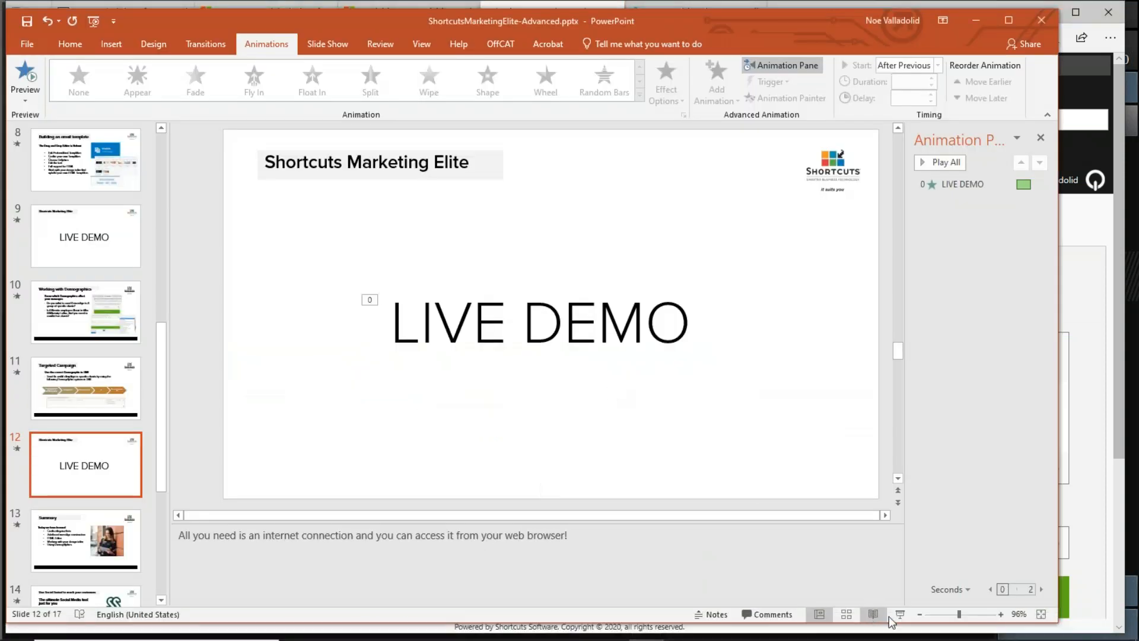
pyautogui.click(902, 613)
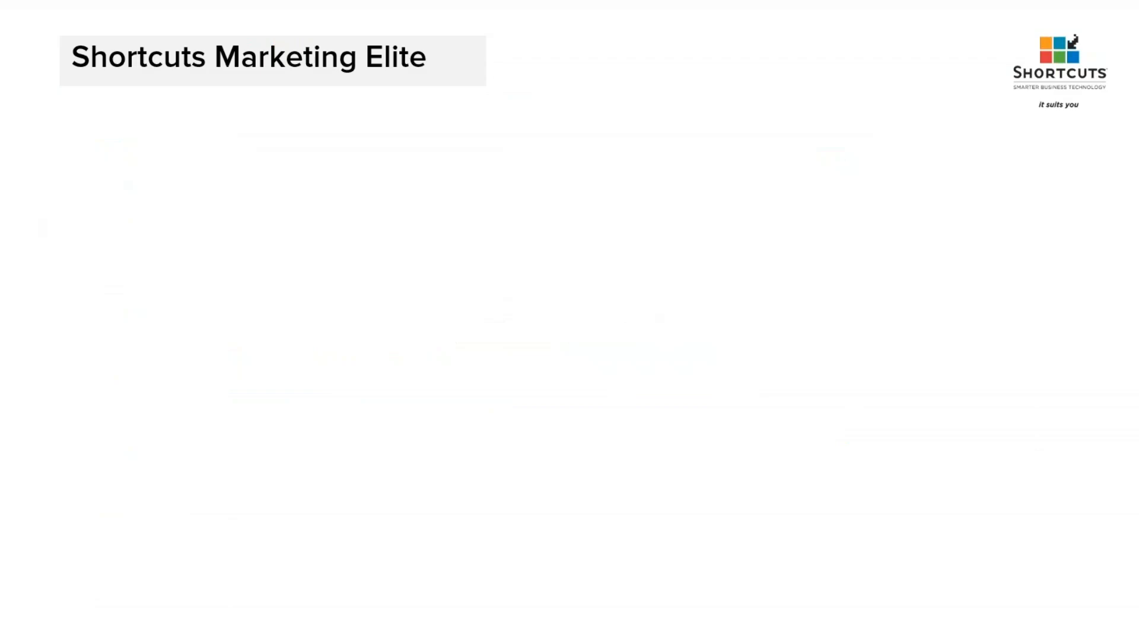